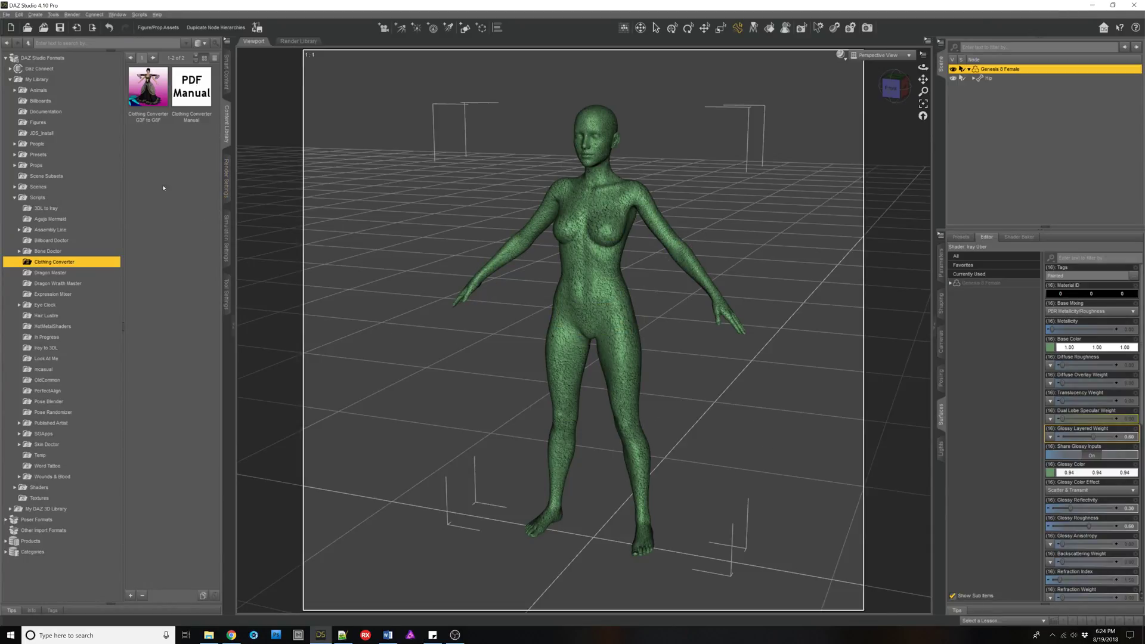
Step: Open the Clothing Converter G3F to G8F script and empty its list of clothing item files
{"action": "mouse_move", "coordinate": [152, 100]}
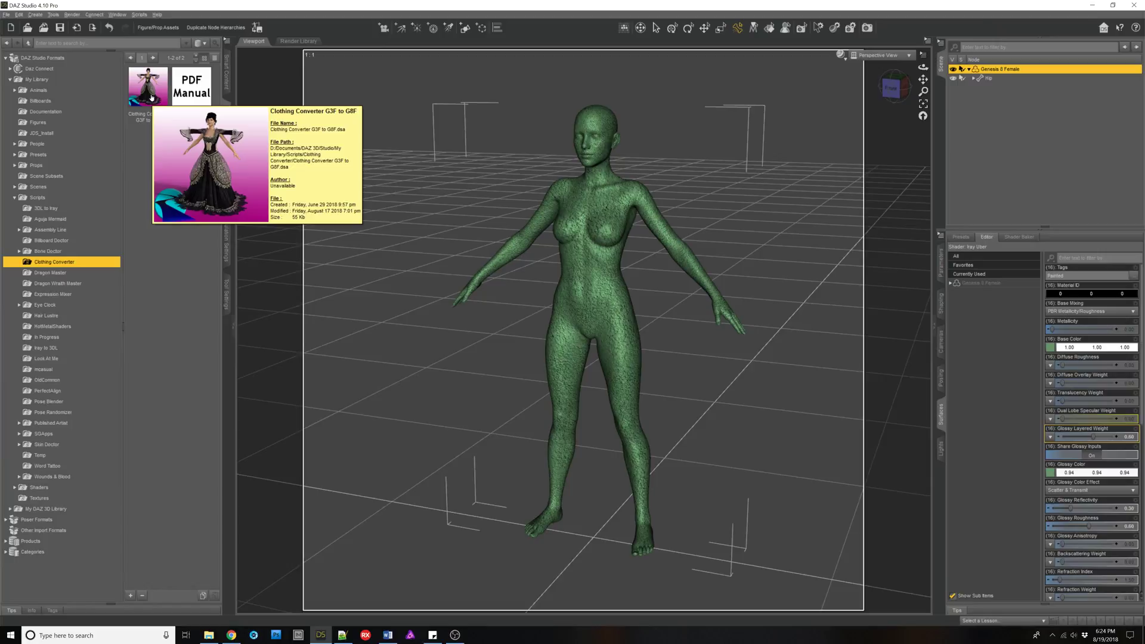
{"action": "double_click", "coordinate": [149, 95]}
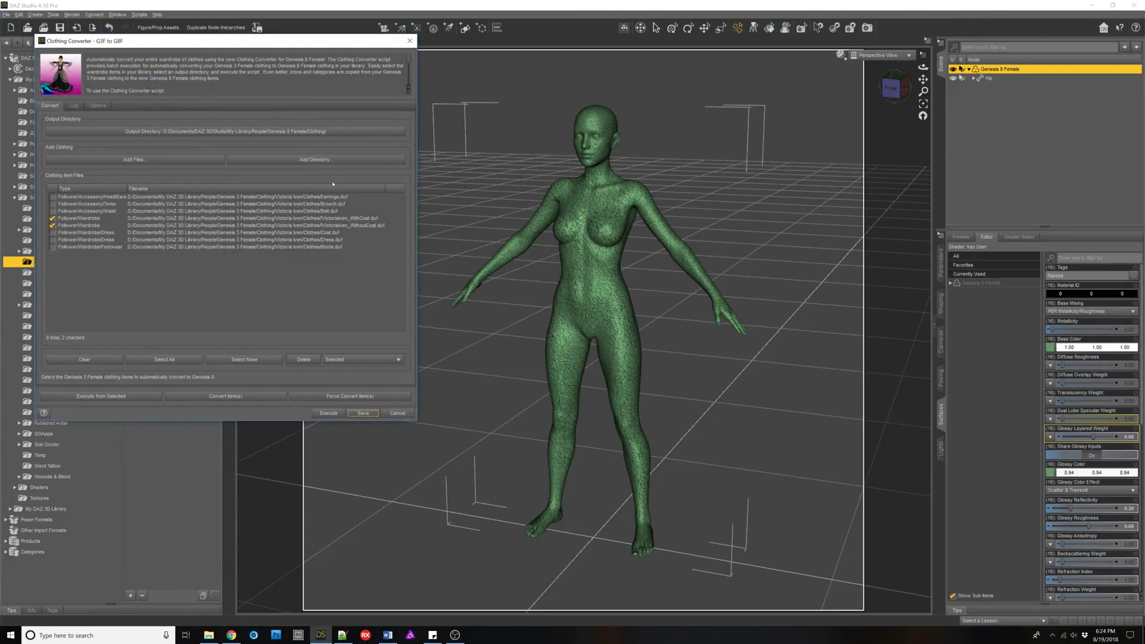
{"action": "left_click", "coordinate": [84, 359]}
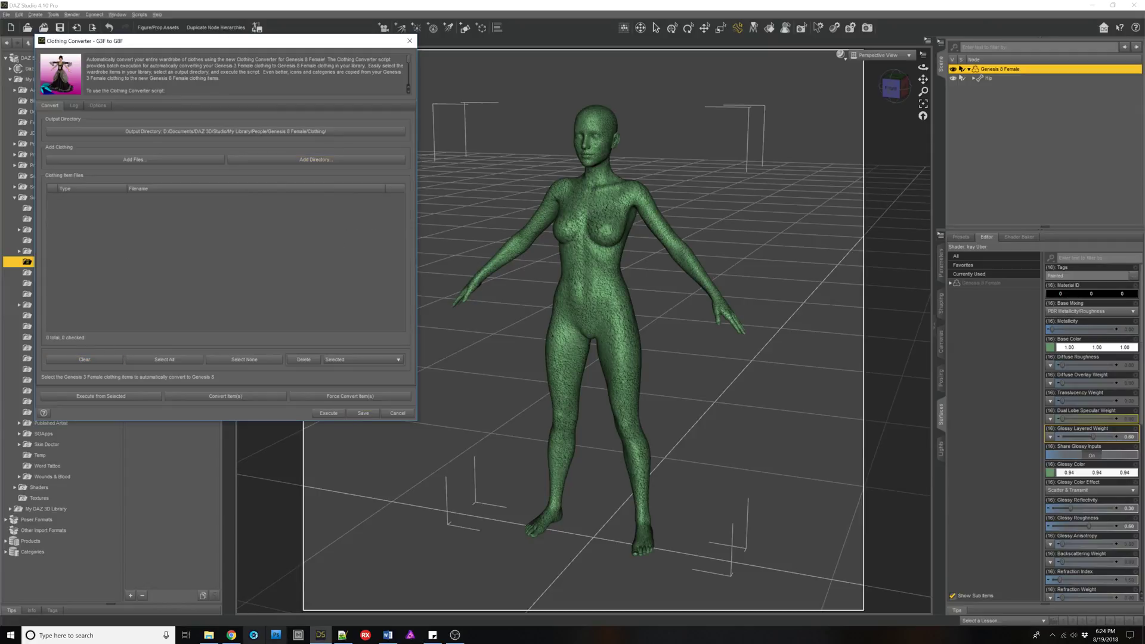
Step: Switch to File Explorer and examine the contents of the My DAZ 3D Library folder in Documents
{"action": "left_click", "coordinate": [210, 635]}
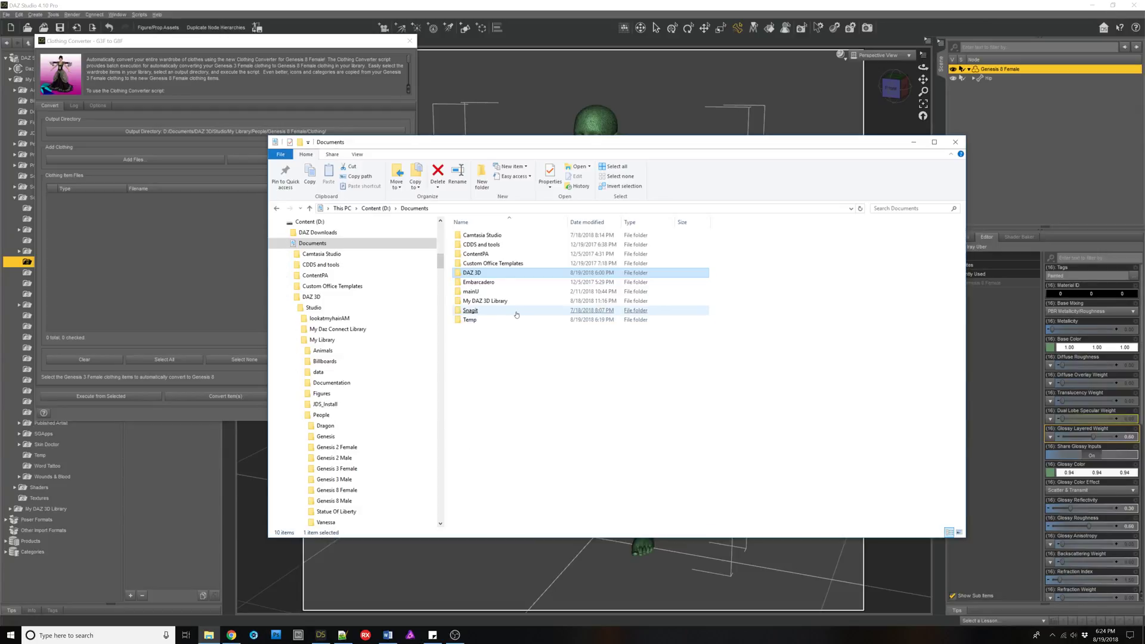
{"action": "left_click", "coordinate": [497, 301]}
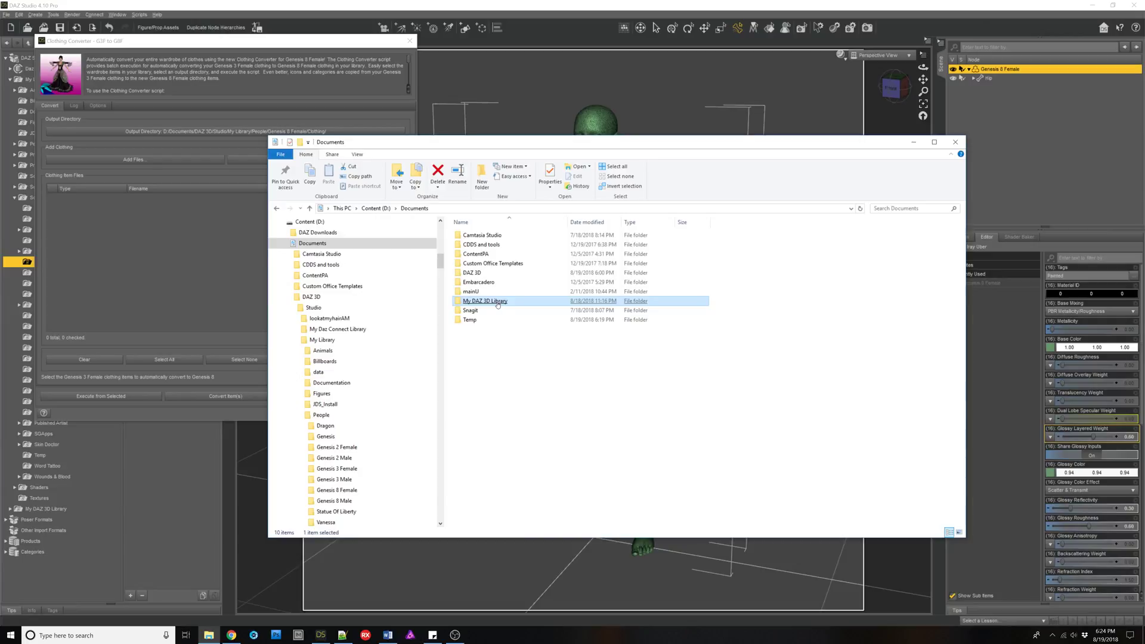
{"action": "double_click", "coordinate": [497, 302]}
{"action": "left_click", "coordinate": [497, 302]}
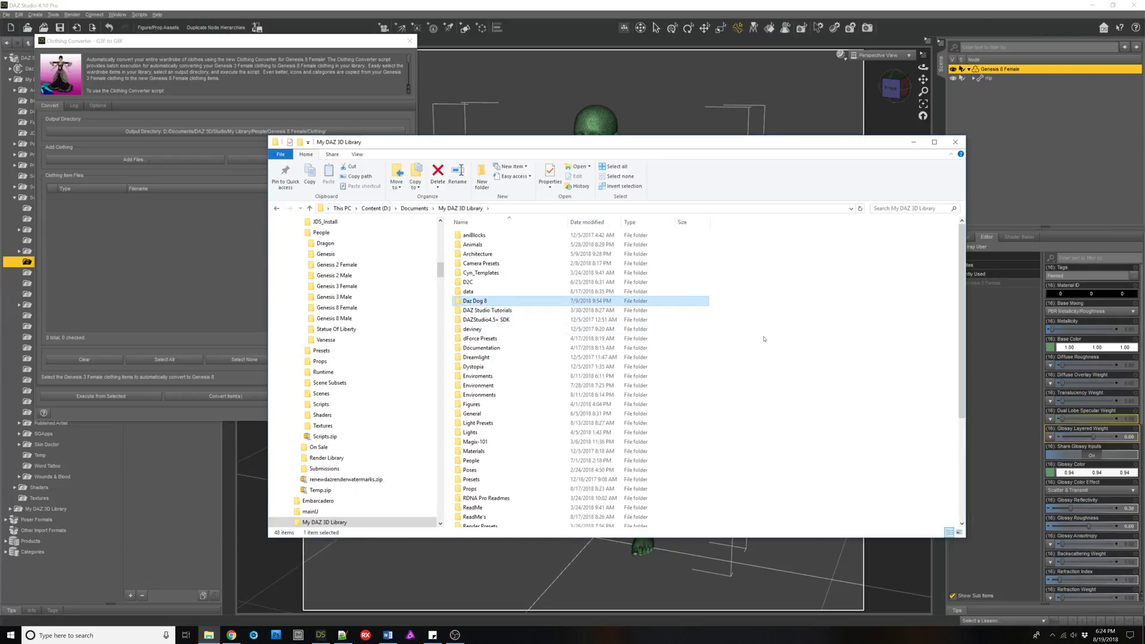
{"action": "scroll", "coordinate": [786, 332], "scroll_direction": "down", "scroll_amount": 5}
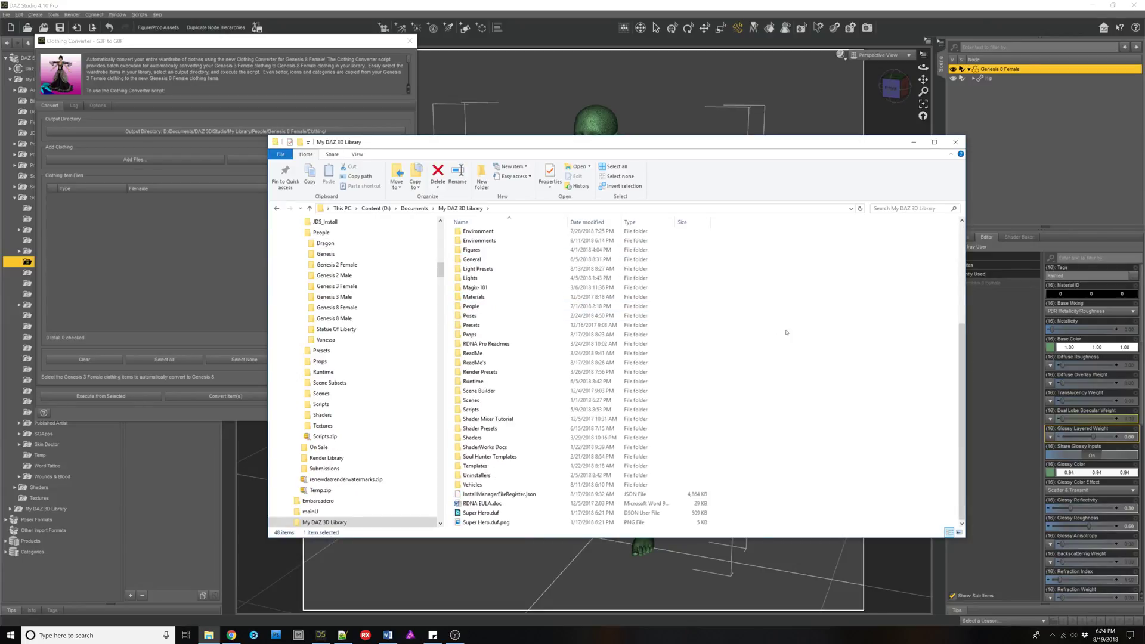
{"action": "scroll", "coordinate": [786, 332], "scroll_direction": "up", "scroll_amount": 6}
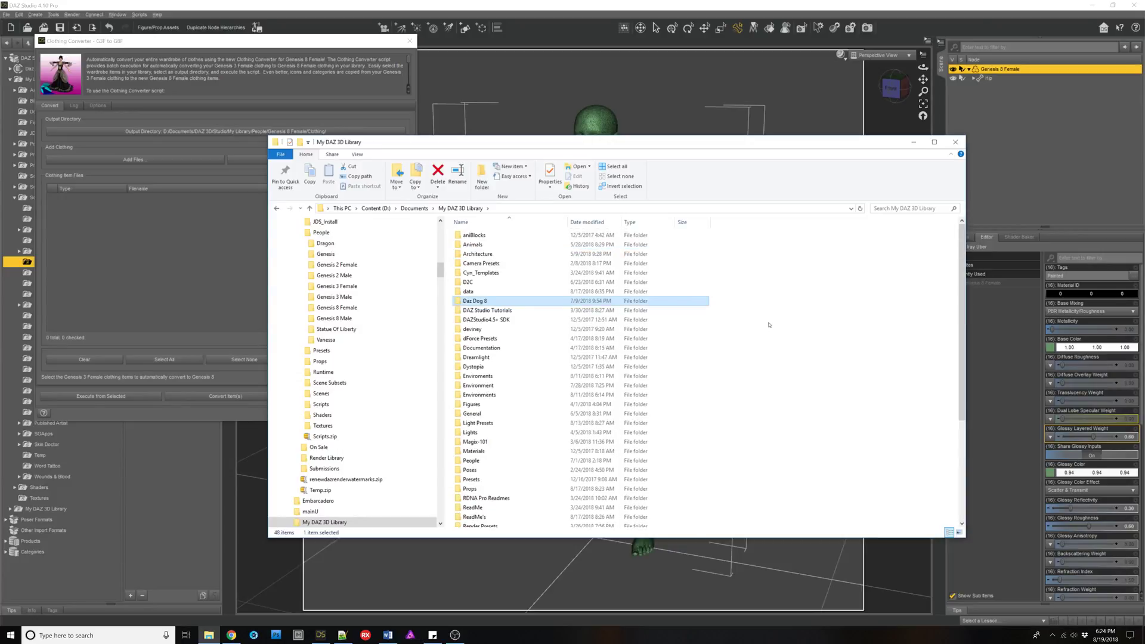
{"action": "left_click", "coordinate": [276, 208]}
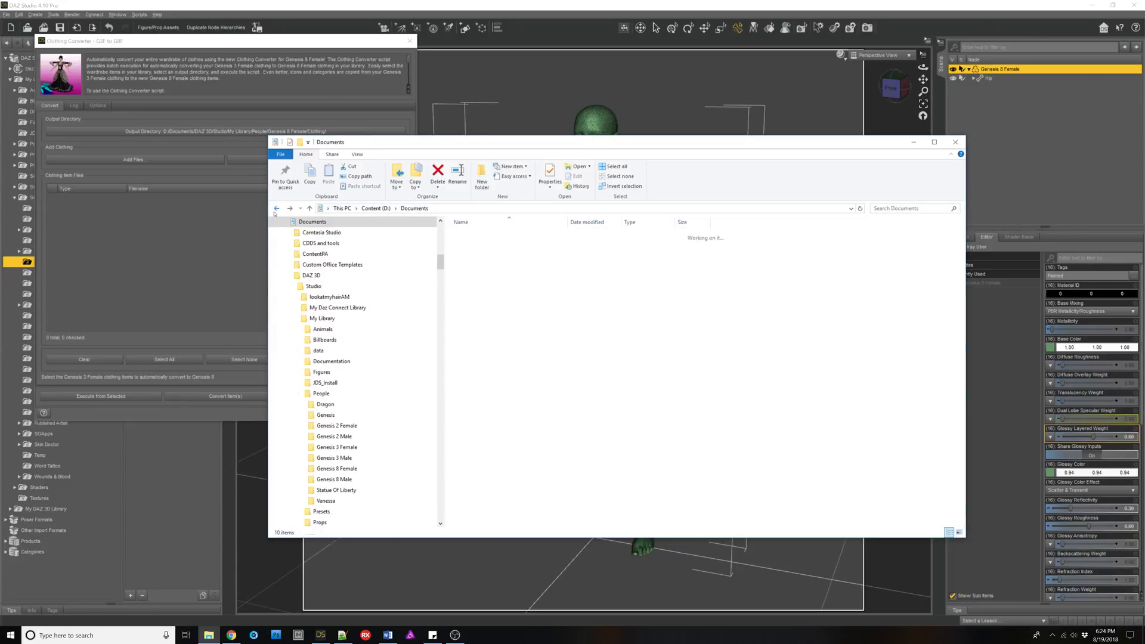
Step: Examine the folder path DAZ 3D > Studio > My Library > People > Genesis 8 Female and its Clothing folder, and return to DAZ Studio
{"action": "double_click", "coordinate": [484, 272]}
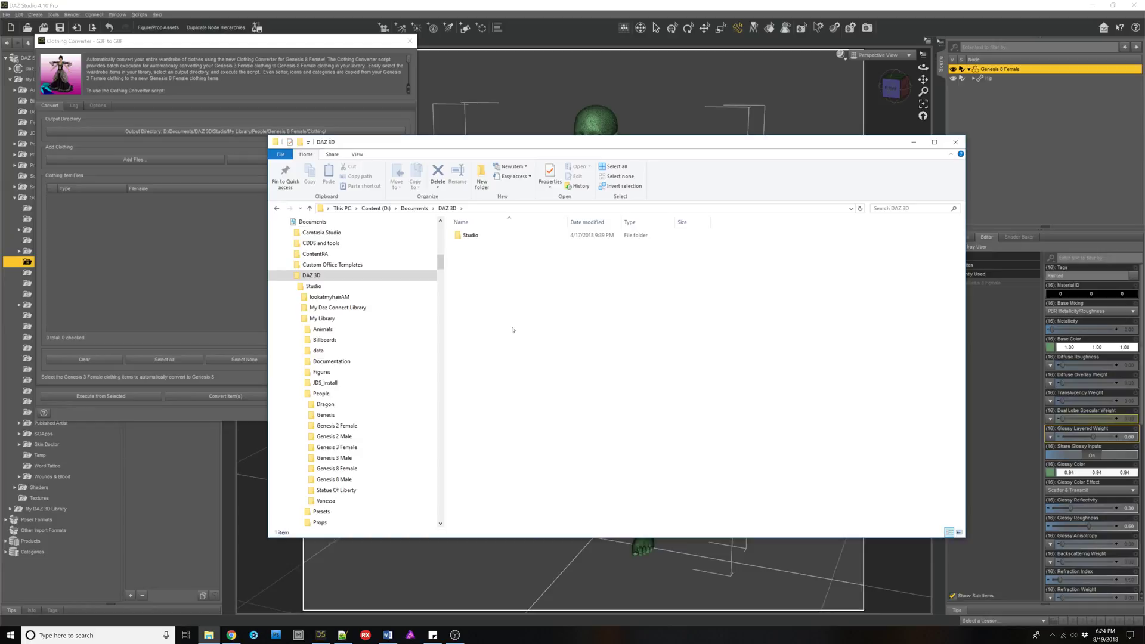
{"action": "double_click", "coordinate": [480, 237]}
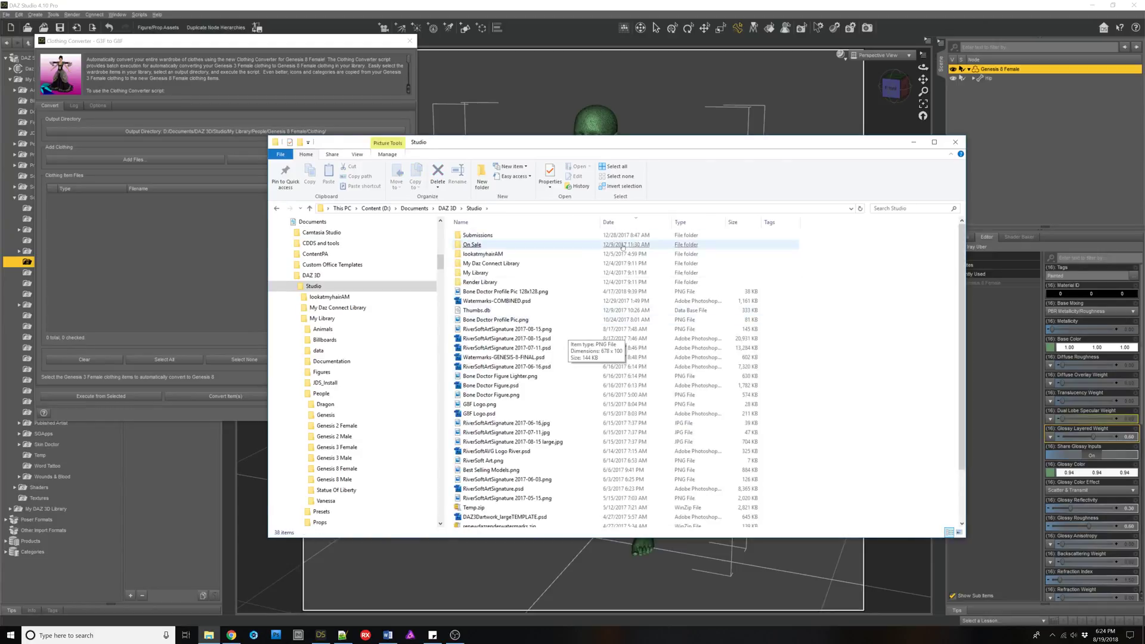
{"action": "double_click", "coordinate": [506, 275]}
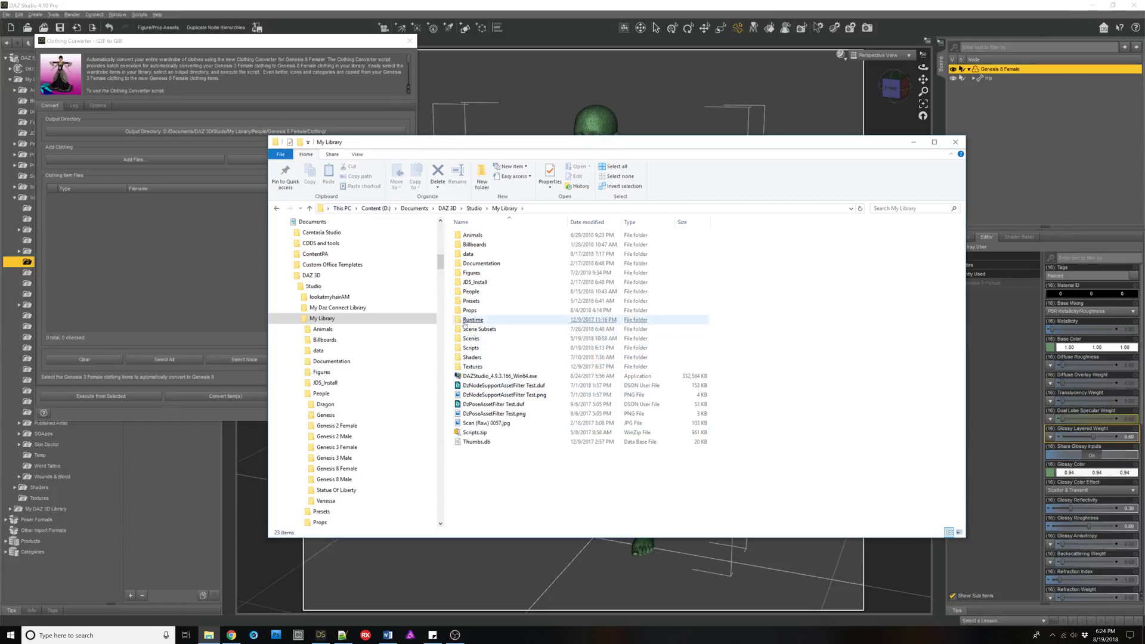
{"action": "left_click", "coordinate": [470, 293]}
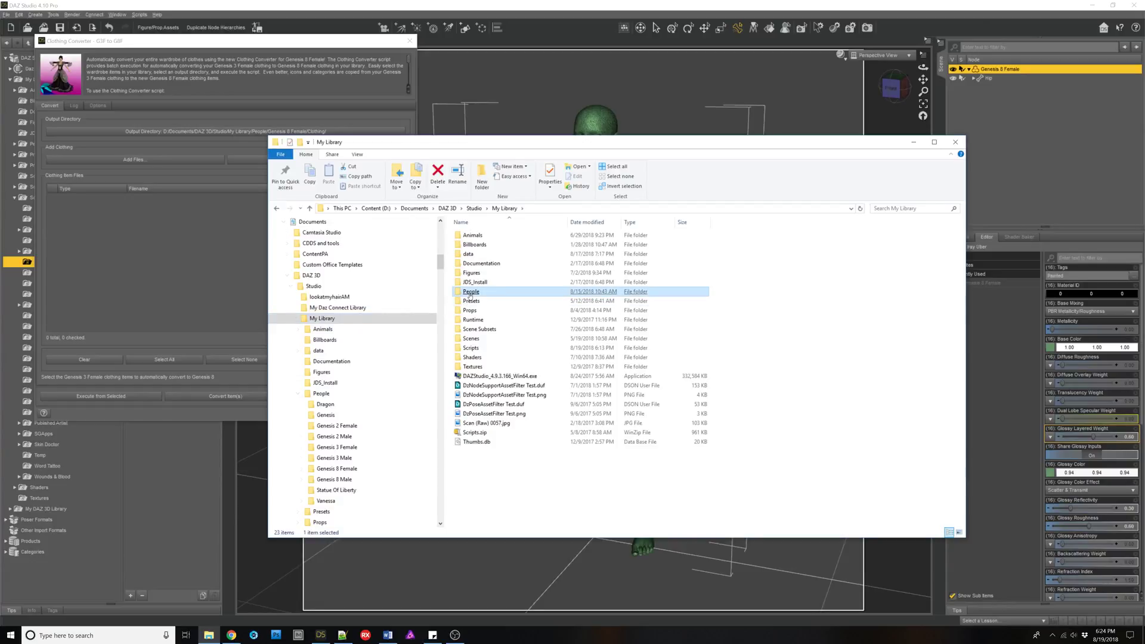
{"action": "double_click", "coordinate": [470, 293]}
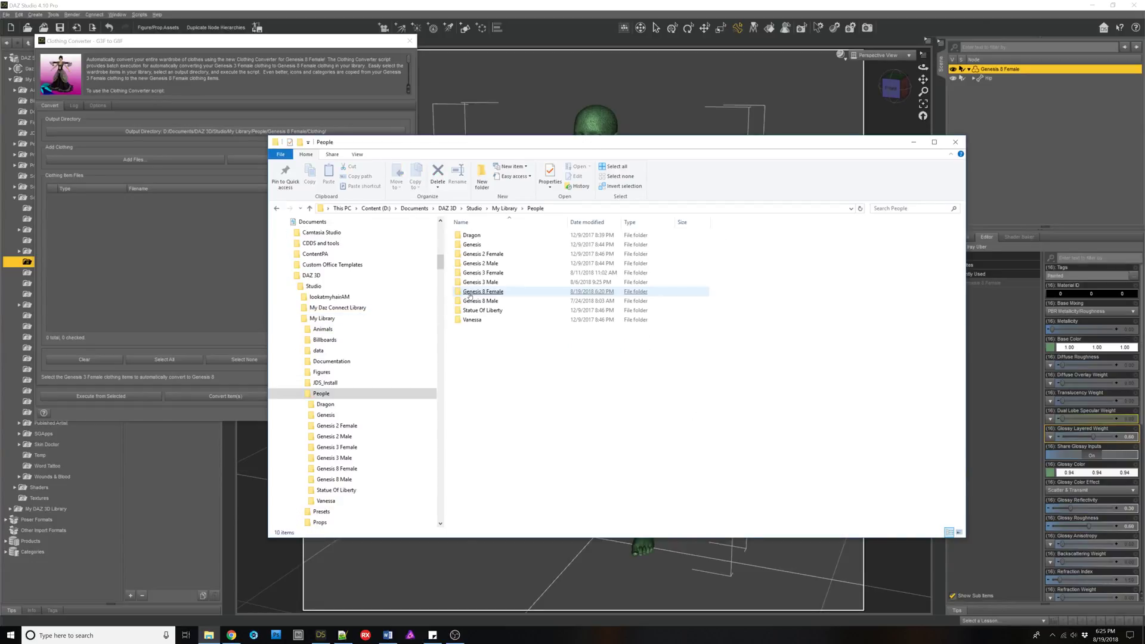
{"action": "left_click", "coordinate": [494, 293]}
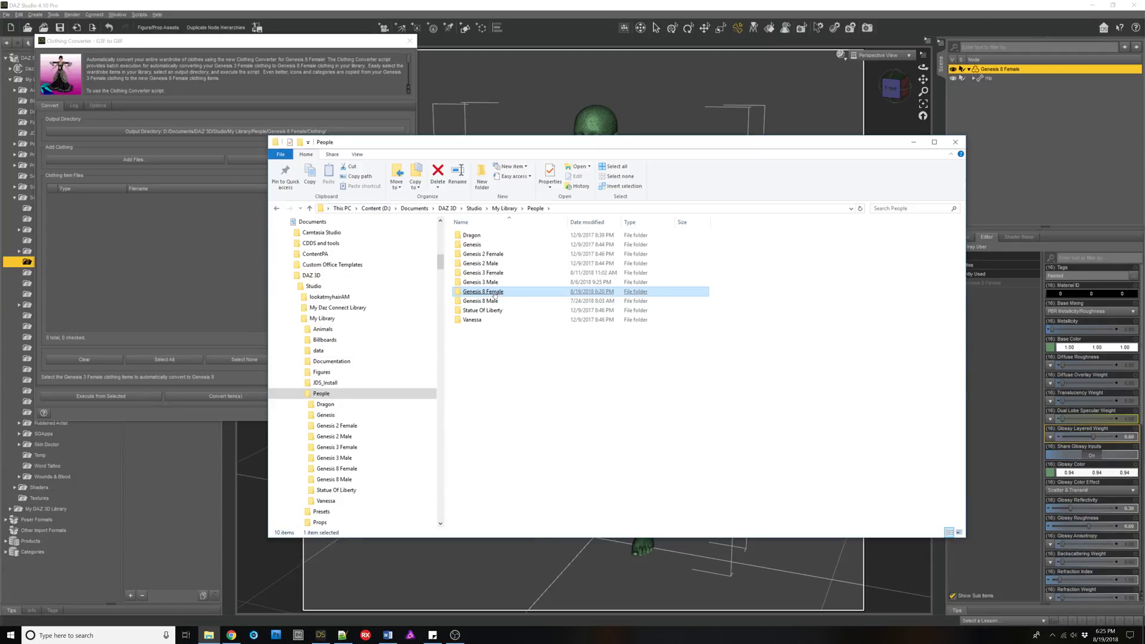
{"action": "double_click", "coordinate": [494, 292]}
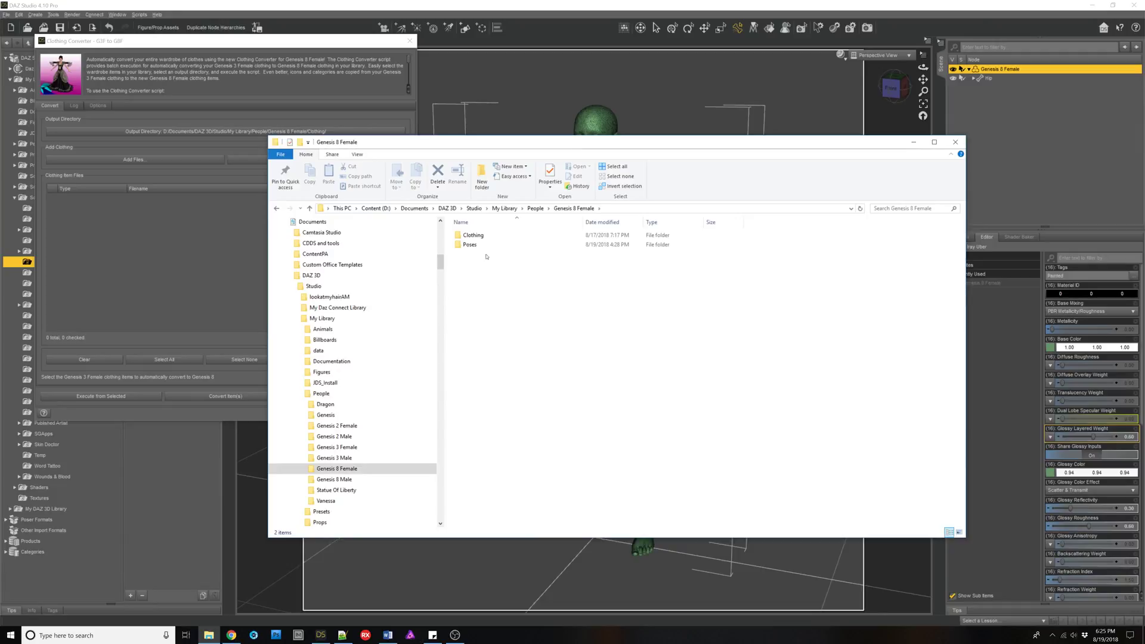
{"action": "left_click", "coordinate": [485, 235]}
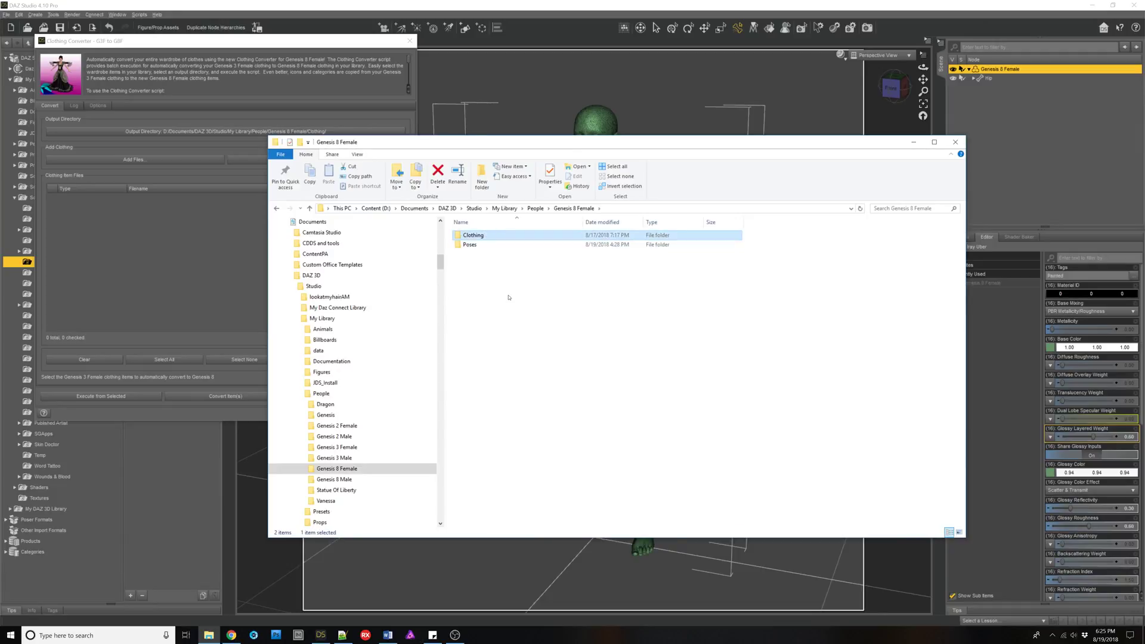
{"action": "left_click", "coordinate": [277, 208]}
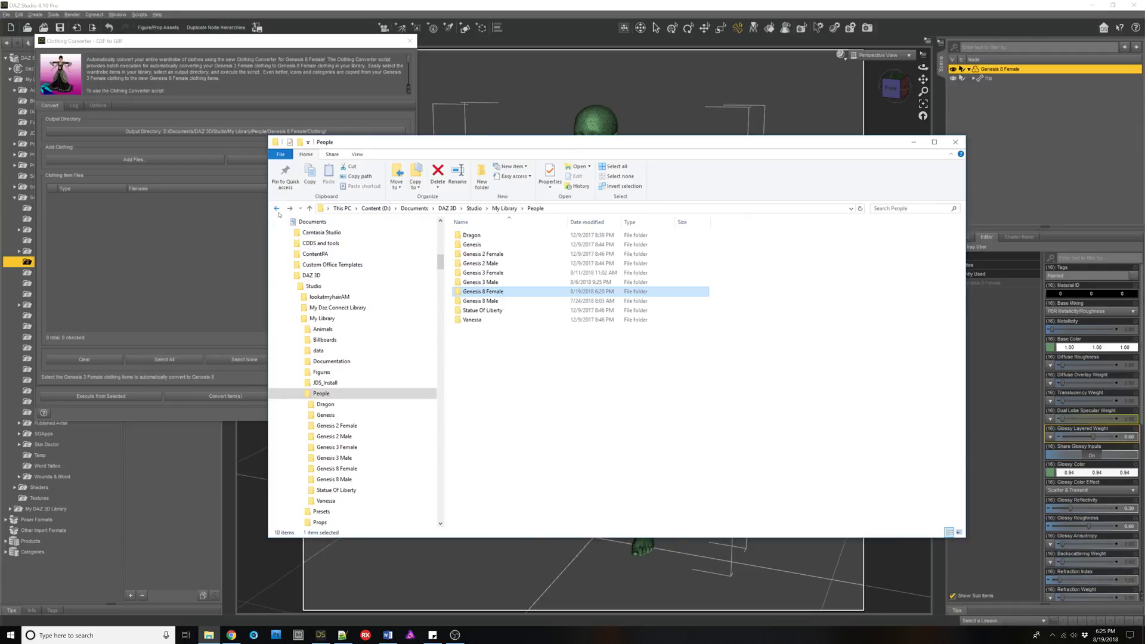
{"action": "left_click", "coordinate": [276, 208]}
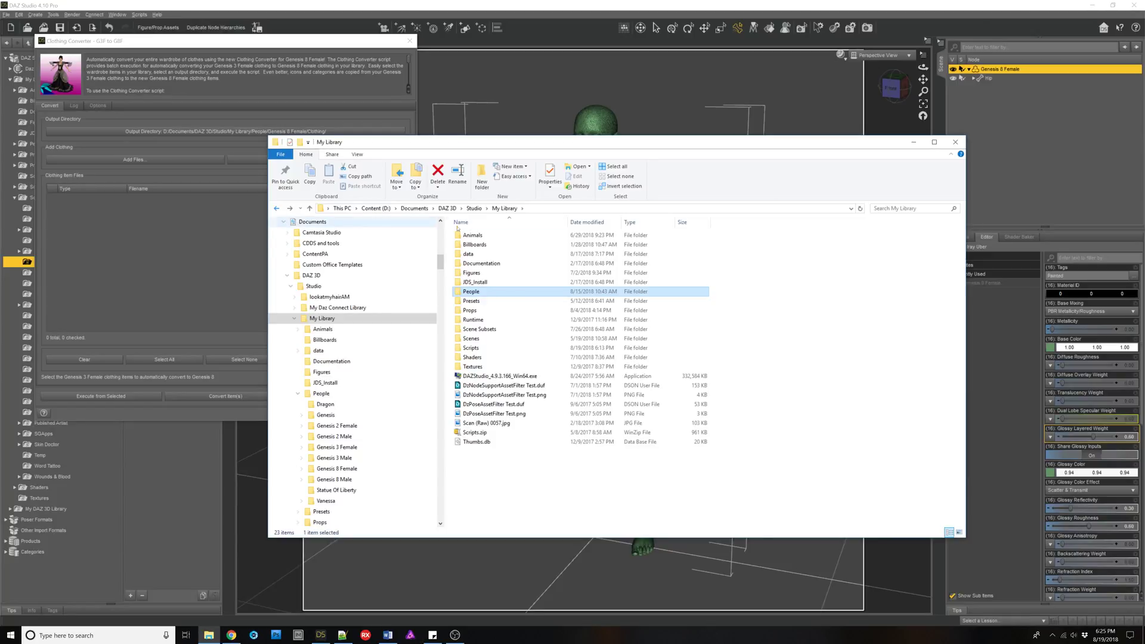
{"action": "left_click", "coordinate": [913, 142]}
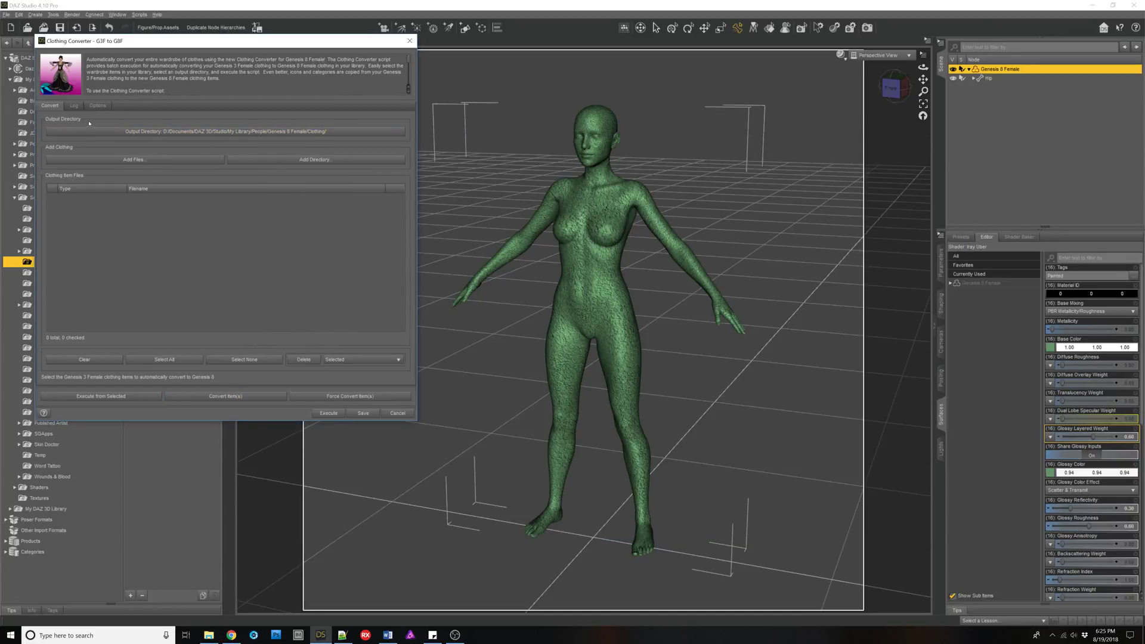
Step: Set the converter's output directory to the Genesis 8 Female Clothing folder in My Library
{"action": "left_click", "coordinate": [146, 131]}
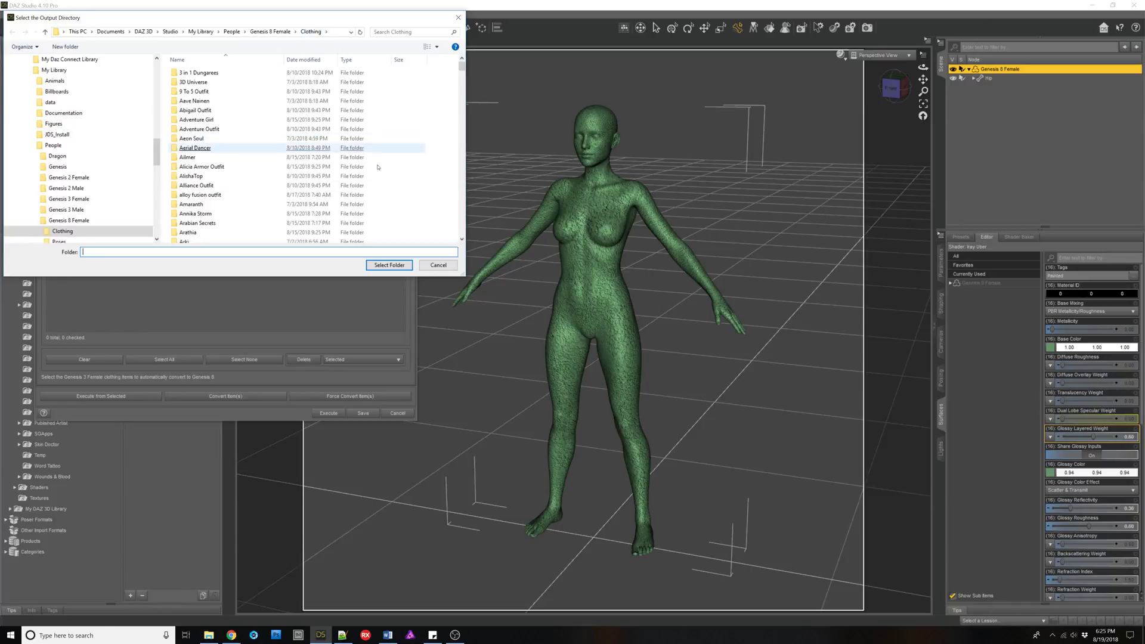
{"action": "left_click", "coordinate": [403, 266]}
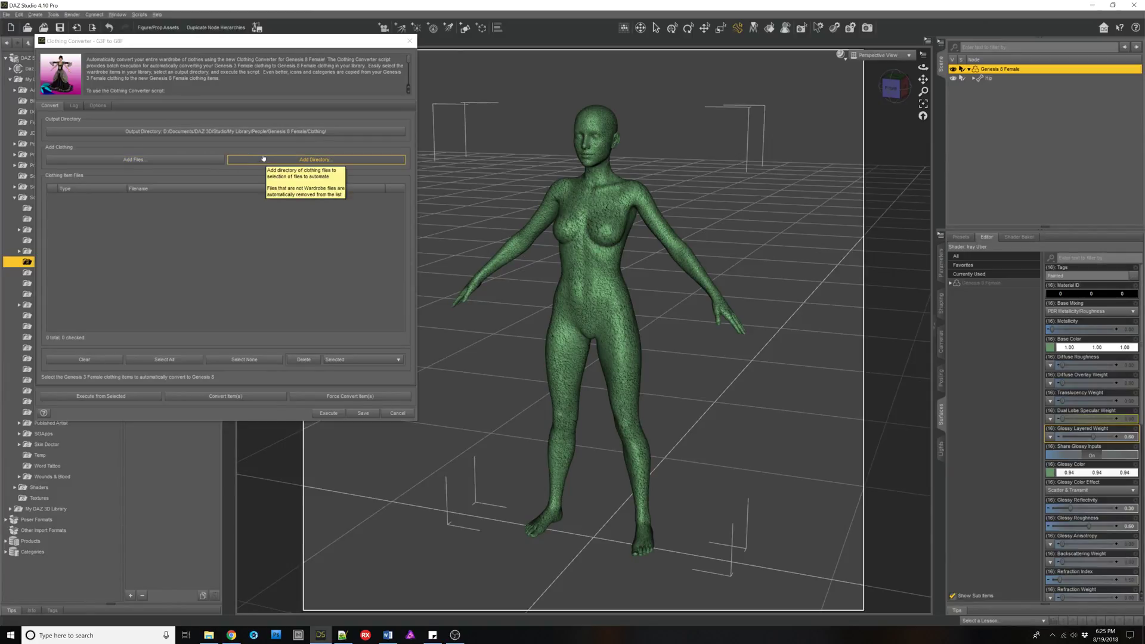
{"action": "left_click", "coordinate": [257, 164]}
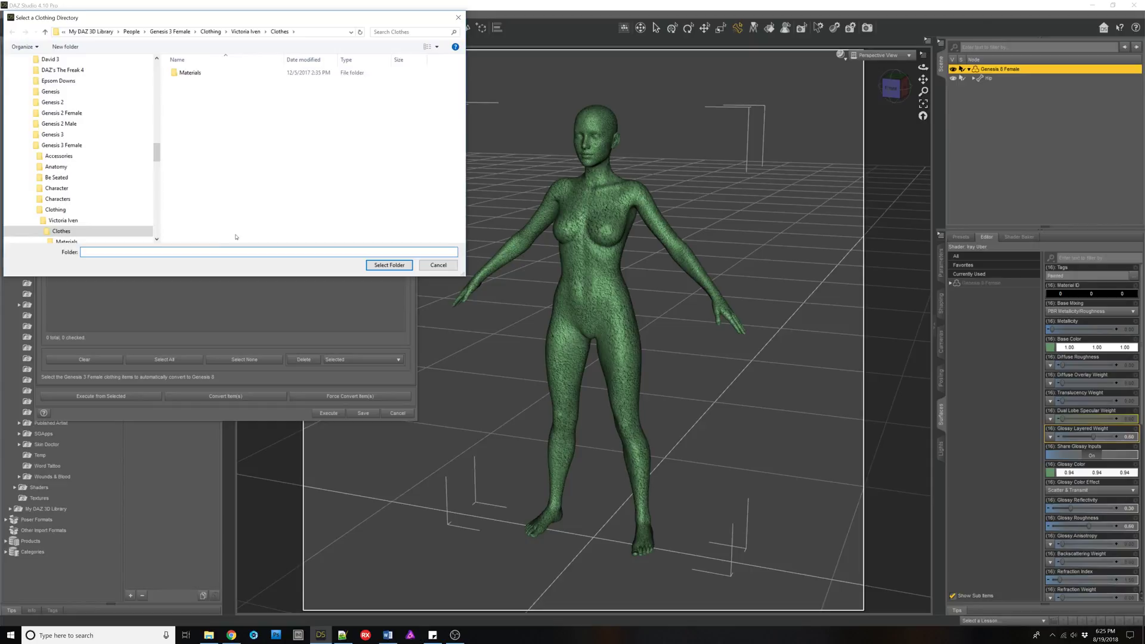
{"action": "left_click", "coordinate": [54, 210]}
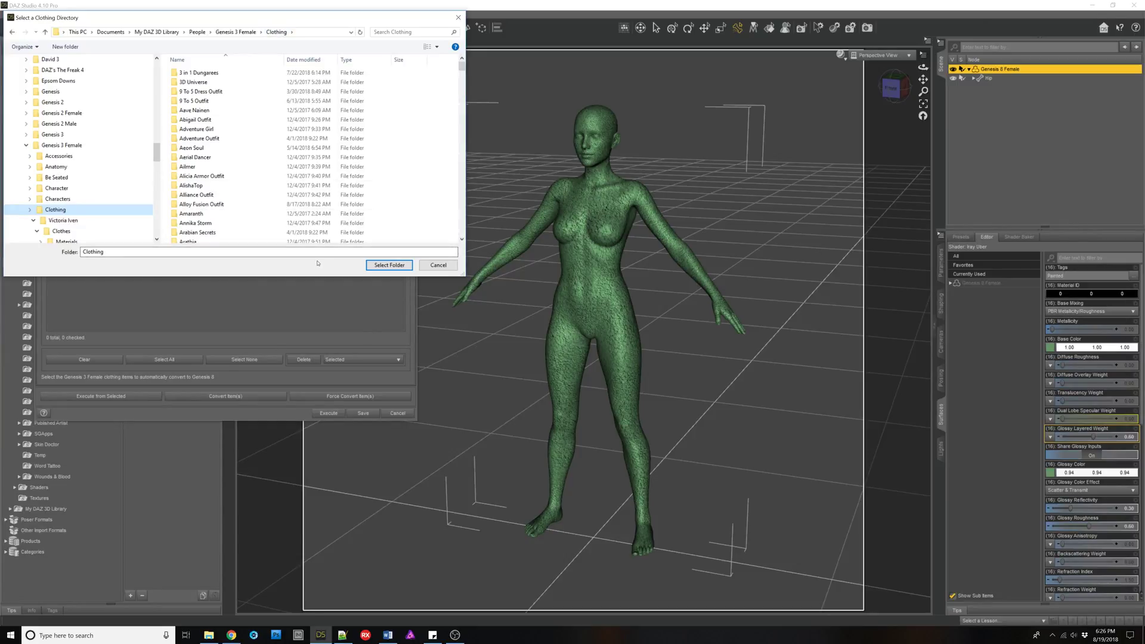
{"action": "left_click", "coordinate": [314, 187]}
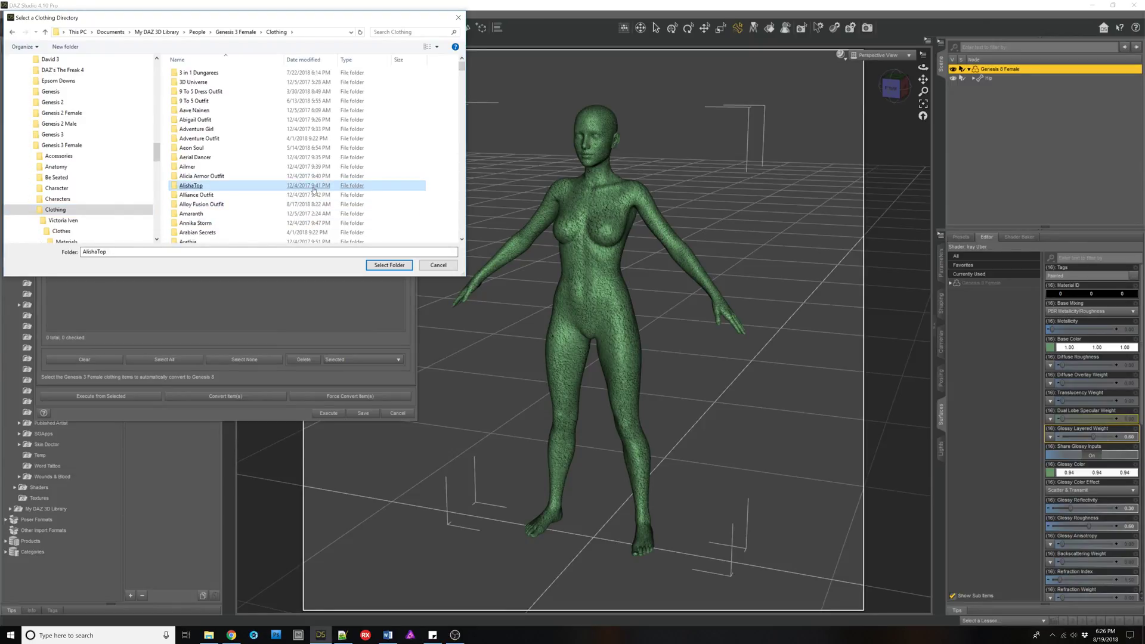
{"action": "left_click", "coordinate": [272, 223]}
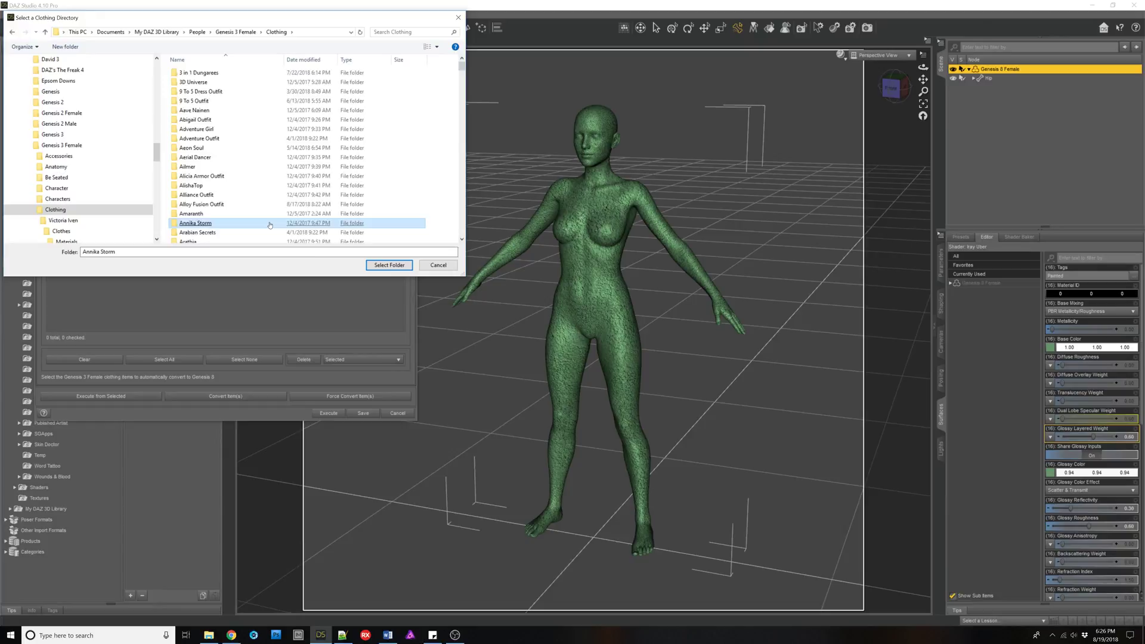
{"action": "scroll", "coordinate": [272, 224], "scroll_direction": "down", "scroll_amount": 1}
{"action": "scroll", "coordinate": [272, 224], "scroll_direction": "down", "scroll_amount": 2}
{"action": "scroll", "coordinate": [272, 224], "scroll_direction": "down", "scroll_amount": 2}
{"action": "left_click", "coordinate": [286, 219]}
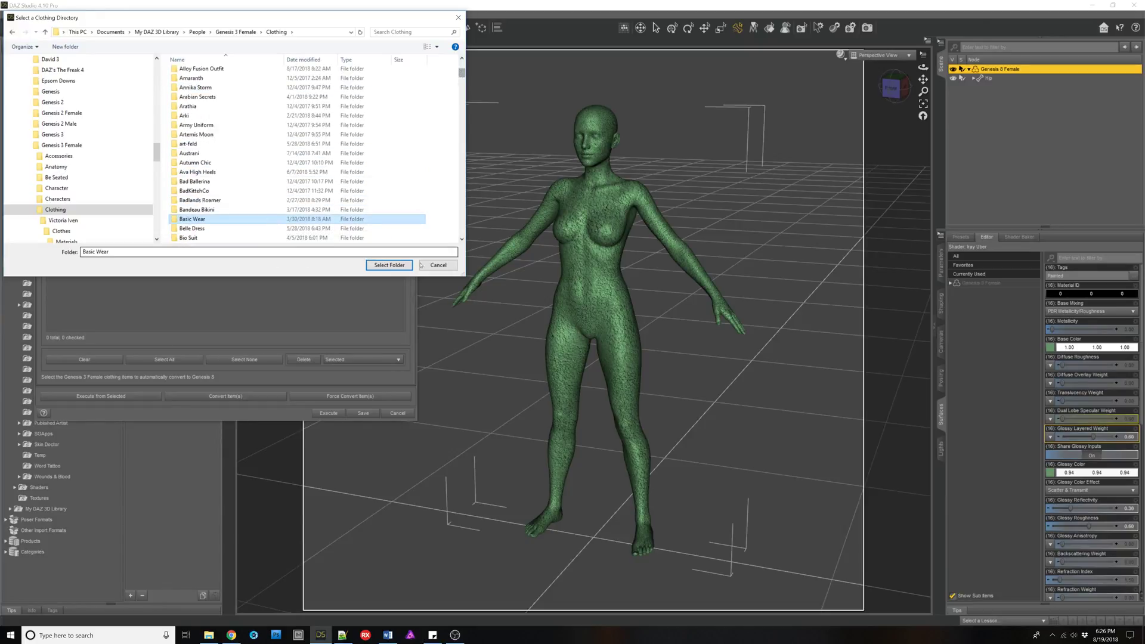
{"action": "left_click", "coordinate": [438, 265]}
Step: Add the Victoria Iven directory from the Genesis 3 Female clothing to the conversion list and highlight the WithoutCoat wardrobe file
{"action": "left_click", "coordinate": [300, 158]}
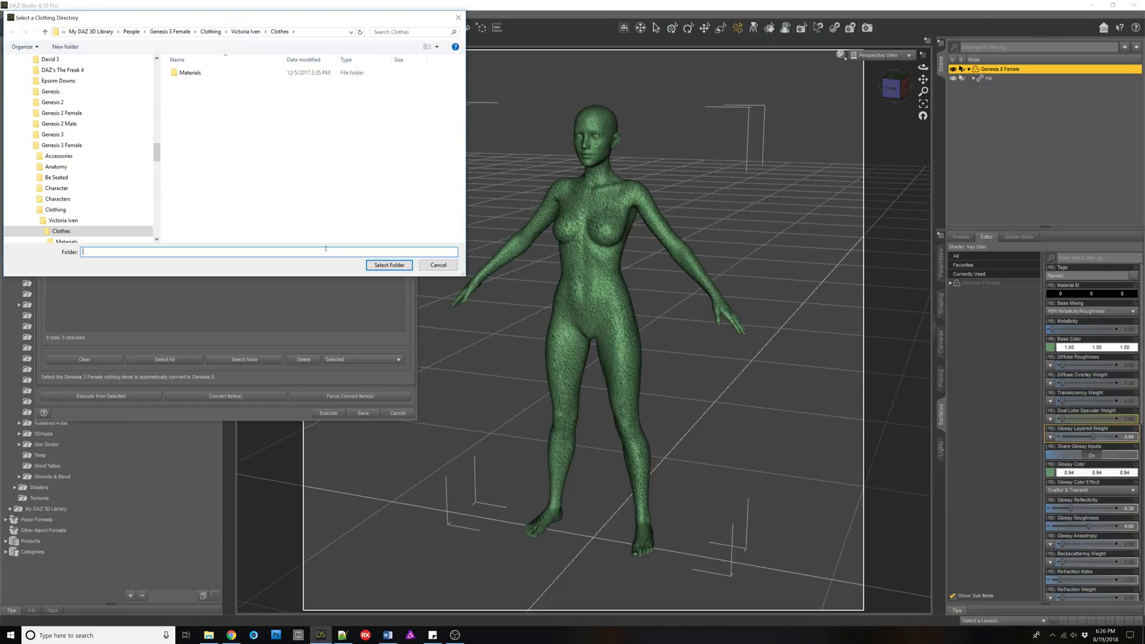
{"action": "left_click", "coordinate": [247, 31]}
{"action": "left_click", "coordinate": [385, 266]}
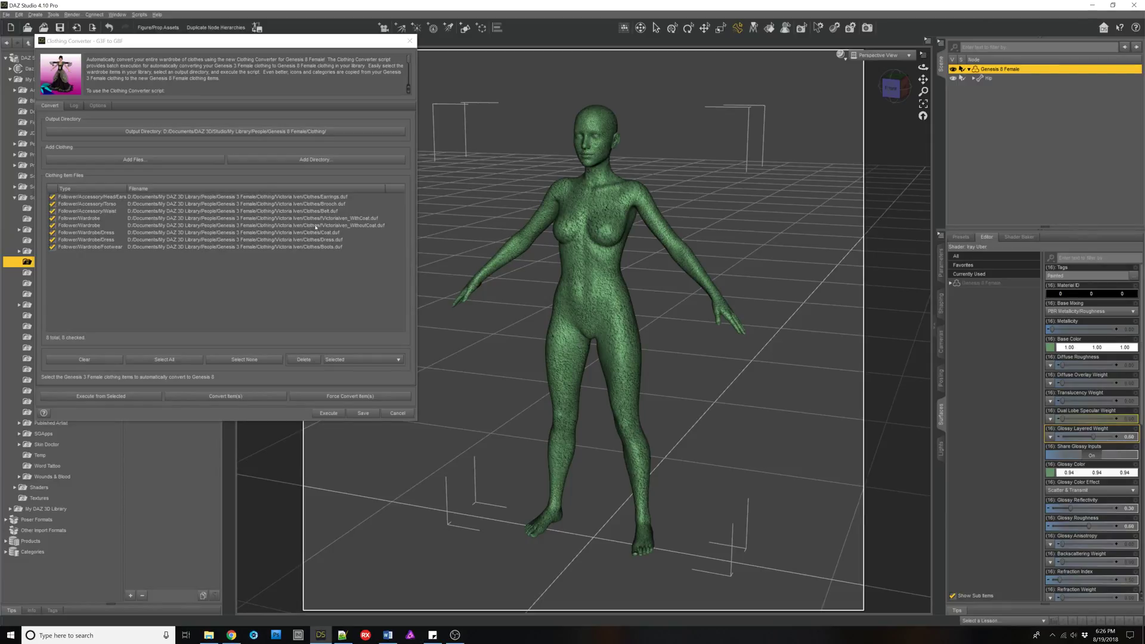
{"action": "left_click", "coordinate": [337, 224]}
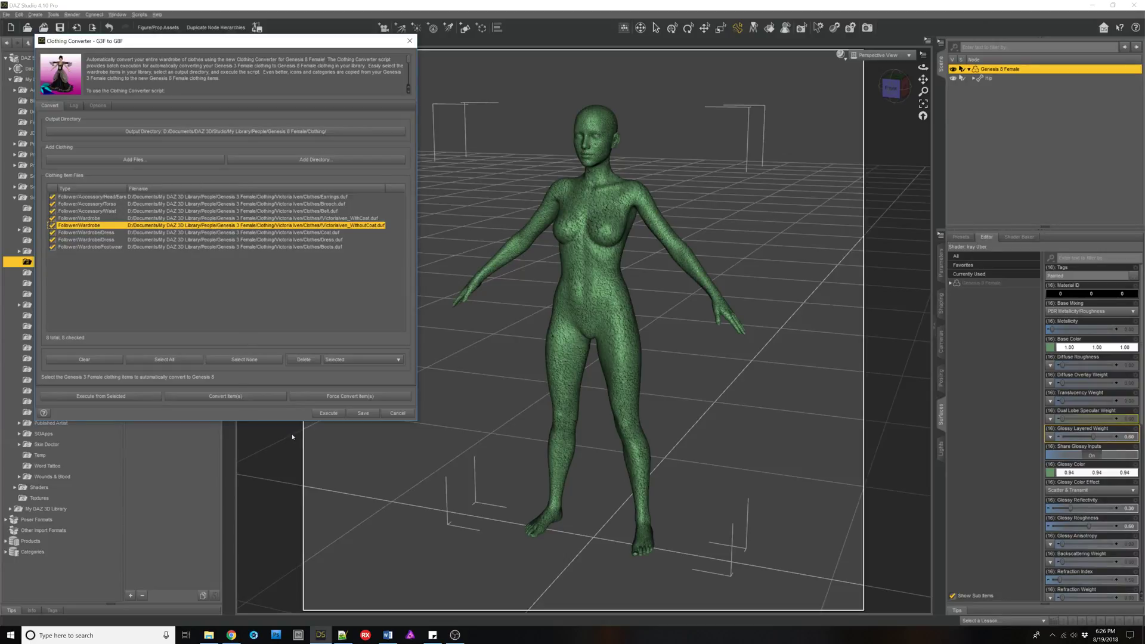
Step: Execute the conversion of the checked clothing items, declining Auto-Fit for unsupported pieces such as the brooch and earrings
{"action": "left_click", "coordinate": [327, 412]}
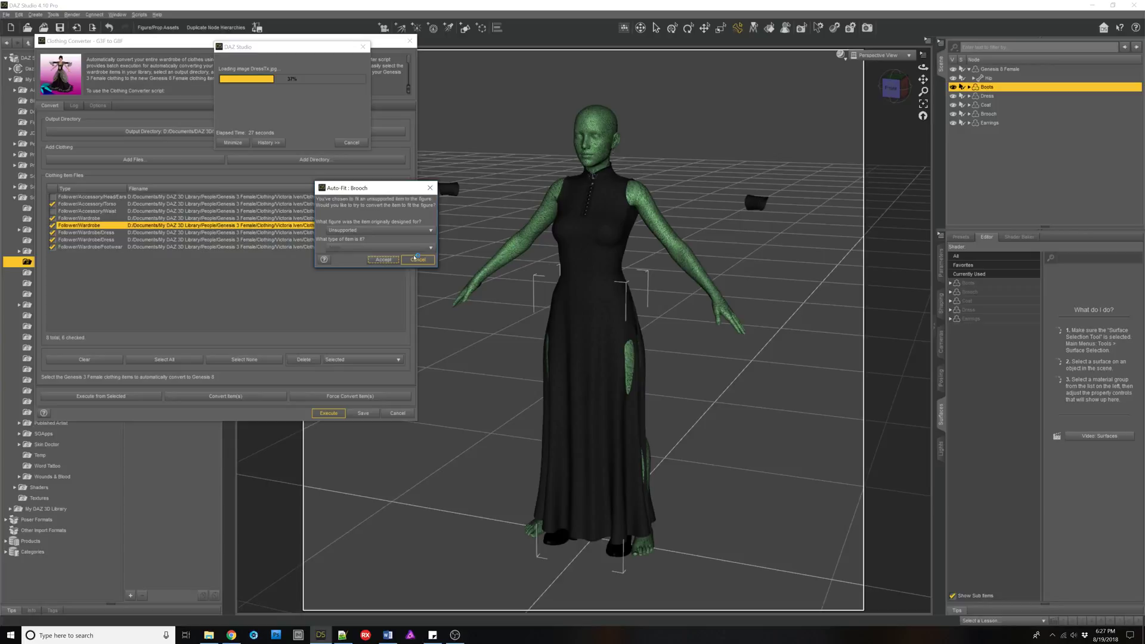
{"action": "left_click", "coordinate": [416, 260]}
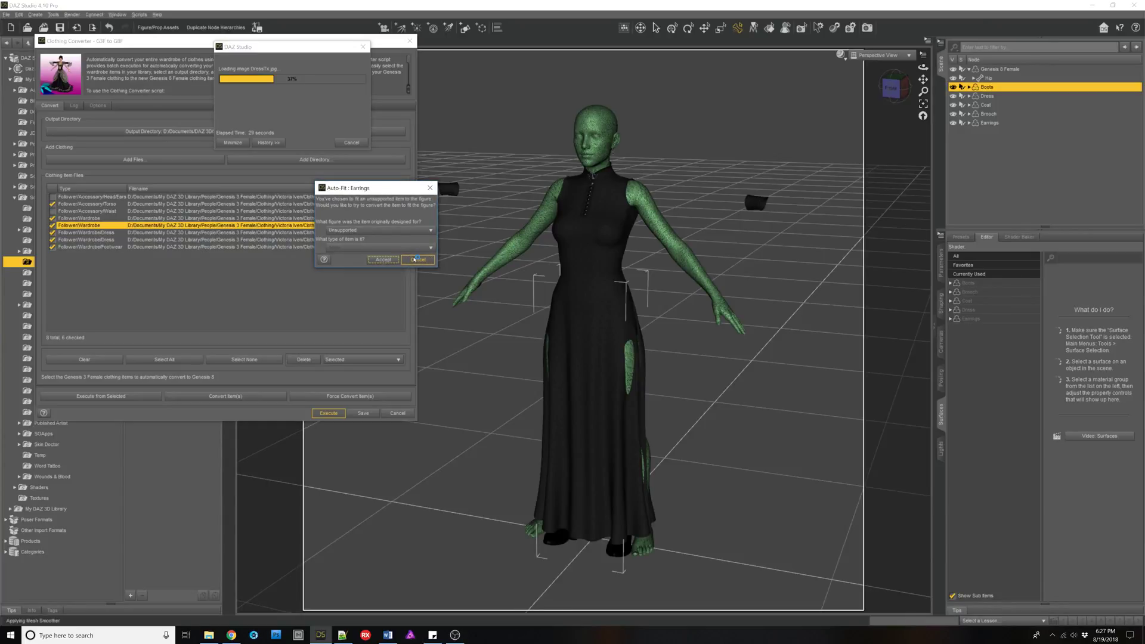
{"action": "left_click", "coordinate": [417, 260]}
{"action": "left_click", "coordinate": [415, 260]}
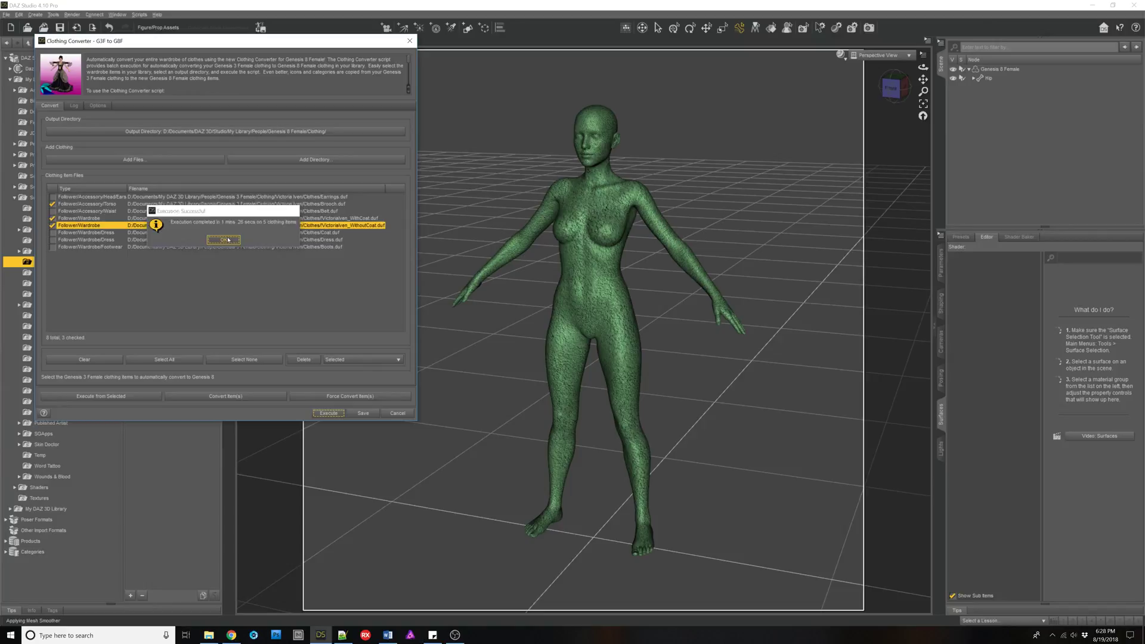
{"action": "left_click", "coordinate": [225, 240]}
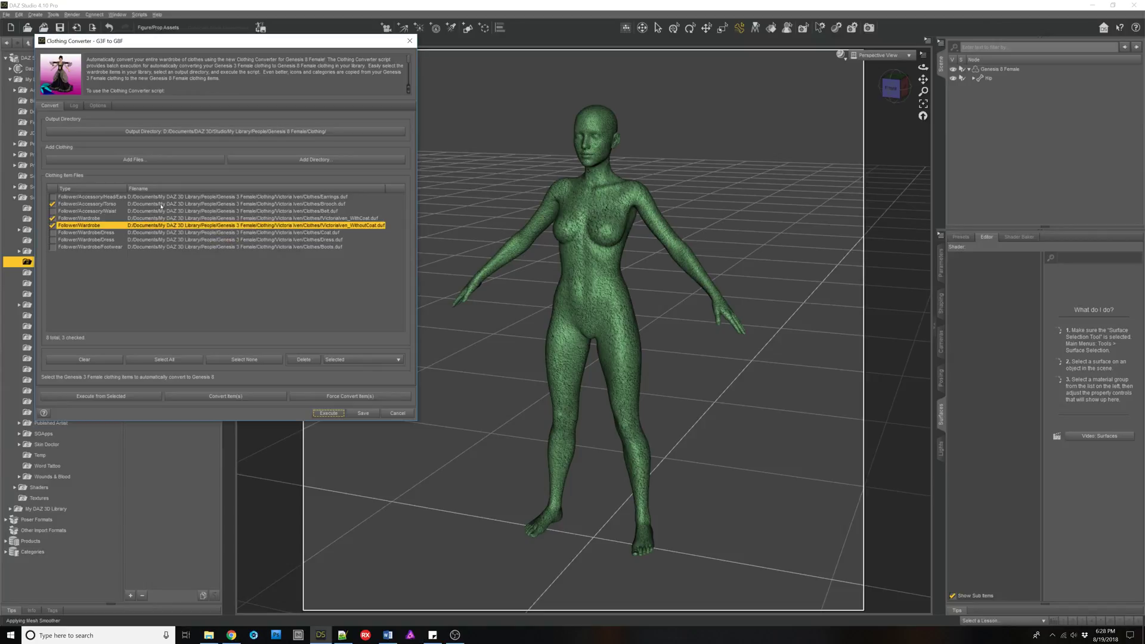
Step: Open the converter's log of the last execution and clear its messages
{"action": "left_click", "coordinate": [70, 107]}
{"action": "left_click", "coordinate": [87, 362]}
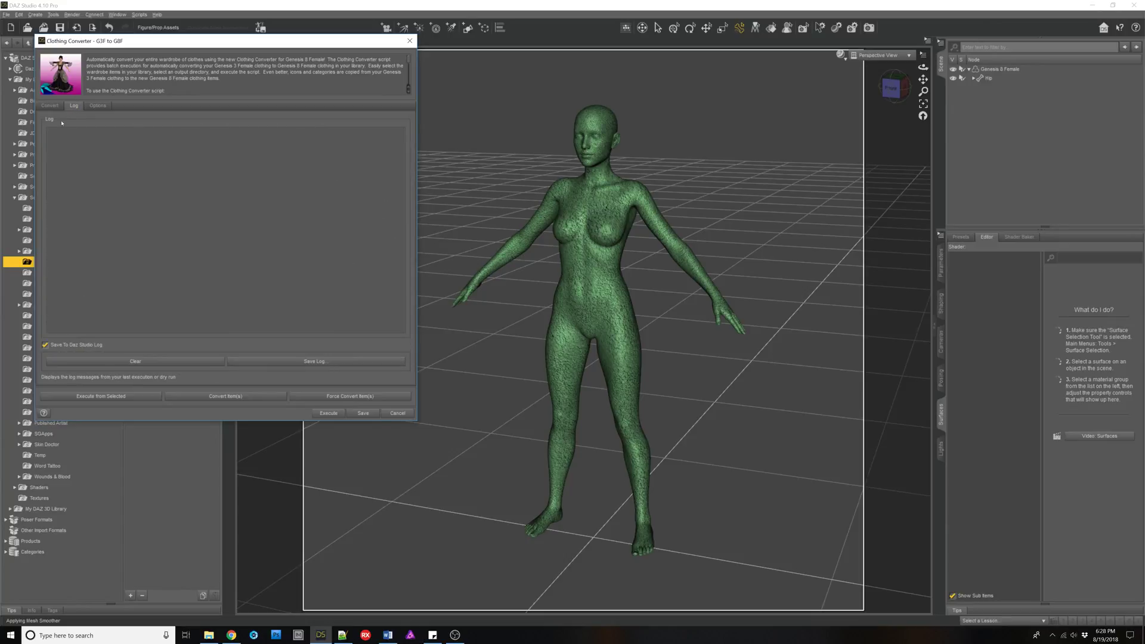
Step: Return to the conversion list and try out selecting multiple clothing files, ending with the range from Earrings to WithoutCoat
{"action": "left_click", "coordinate": [50, 105]}
{"action": "left_click", "coordinate": [71, 107]}
{"action": "left_click", "coordinate": [50, 105]}
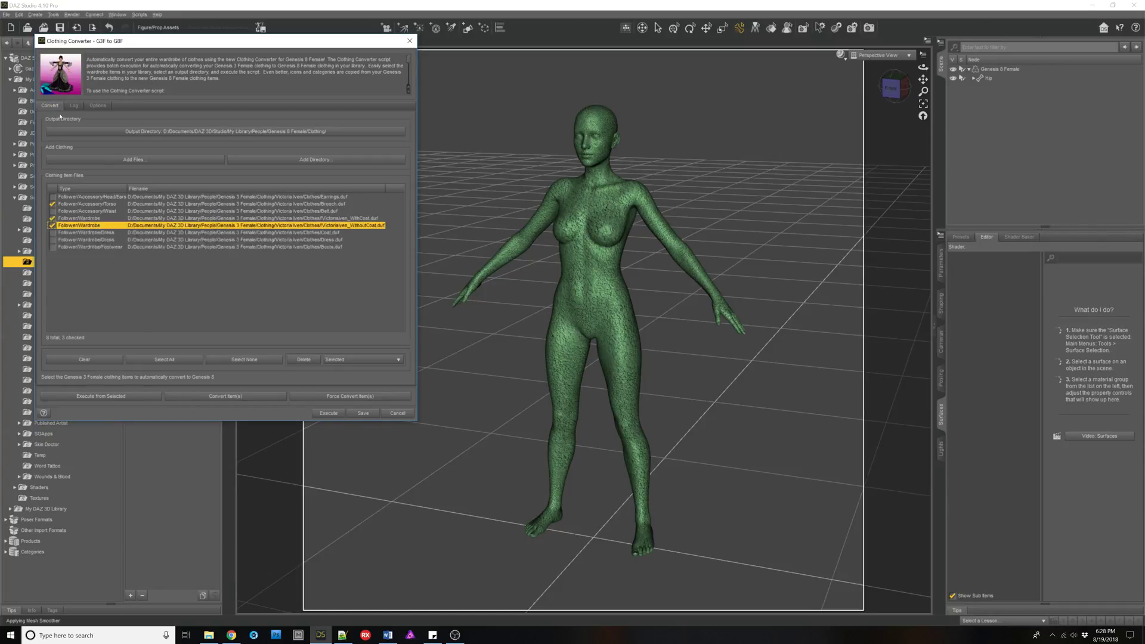
{"action": "left_click", "coordinate": [110, 204]}
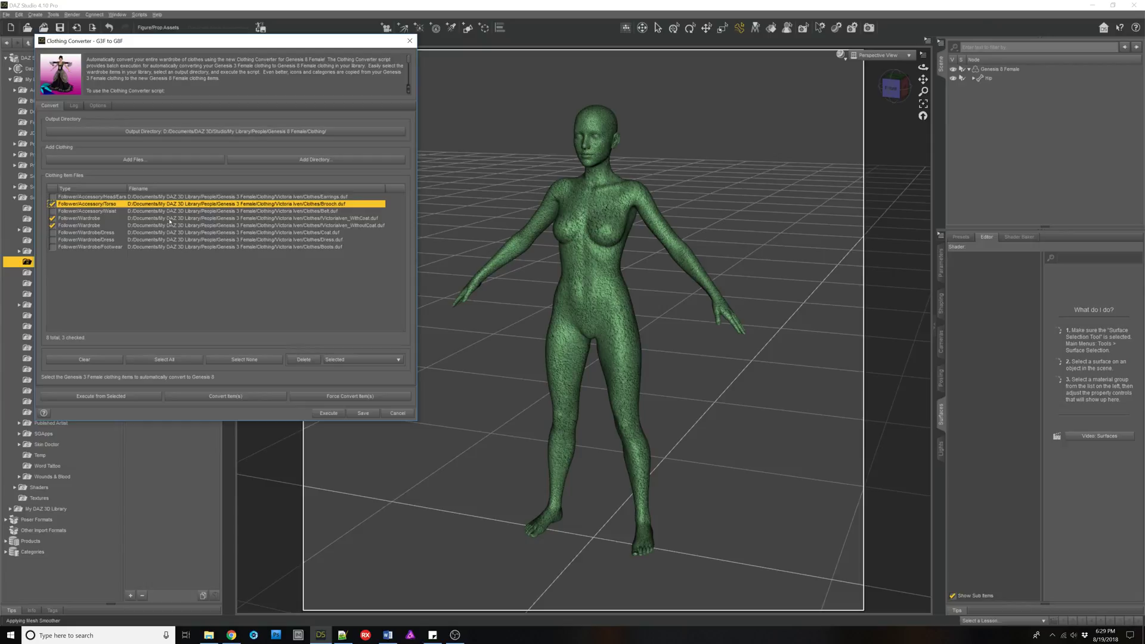
{"action": "left_click", "coordinate": [170, 225], "text": "ctrl"}
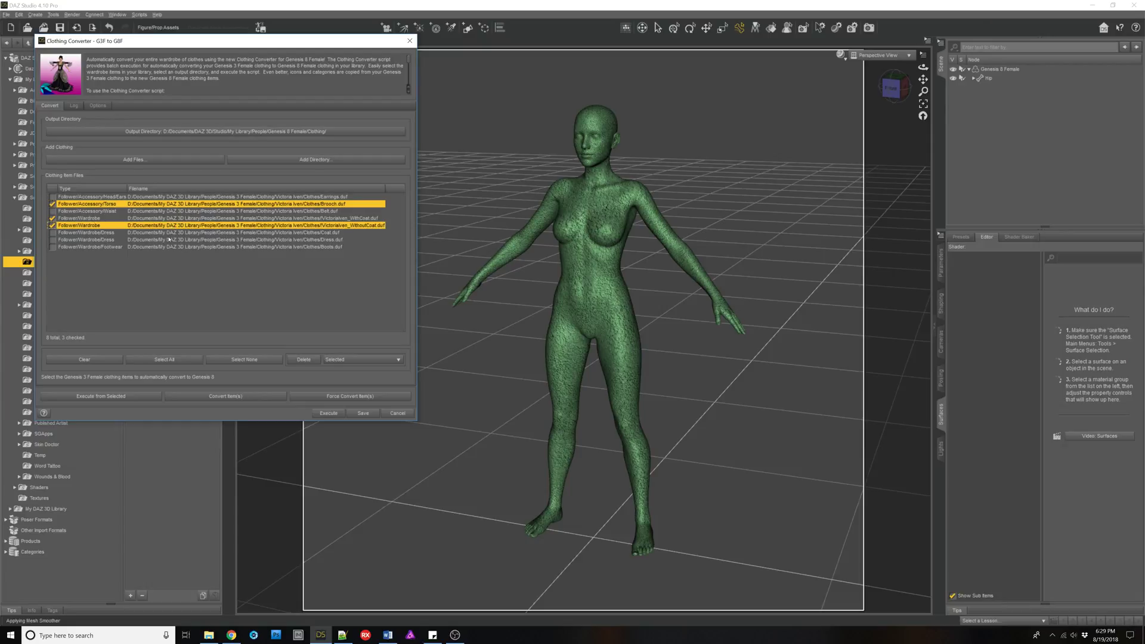
{"action": "left_click", "coordinate": [169, 239], "text": "ctrl"}
{"action": "left_click", "coordinate": [179, 212], "text": "ctrl"}
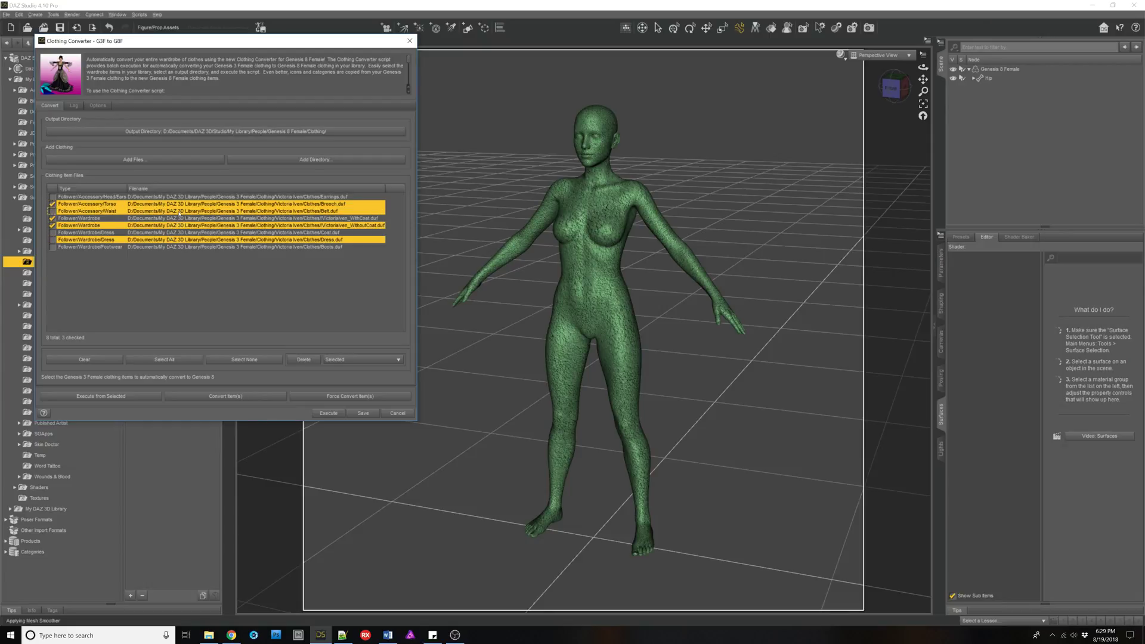
{"action": "left_click", "coordinate": [181, 197]}
{"action": "left_click", "coordinate": [174, 225], "text": "shift"}
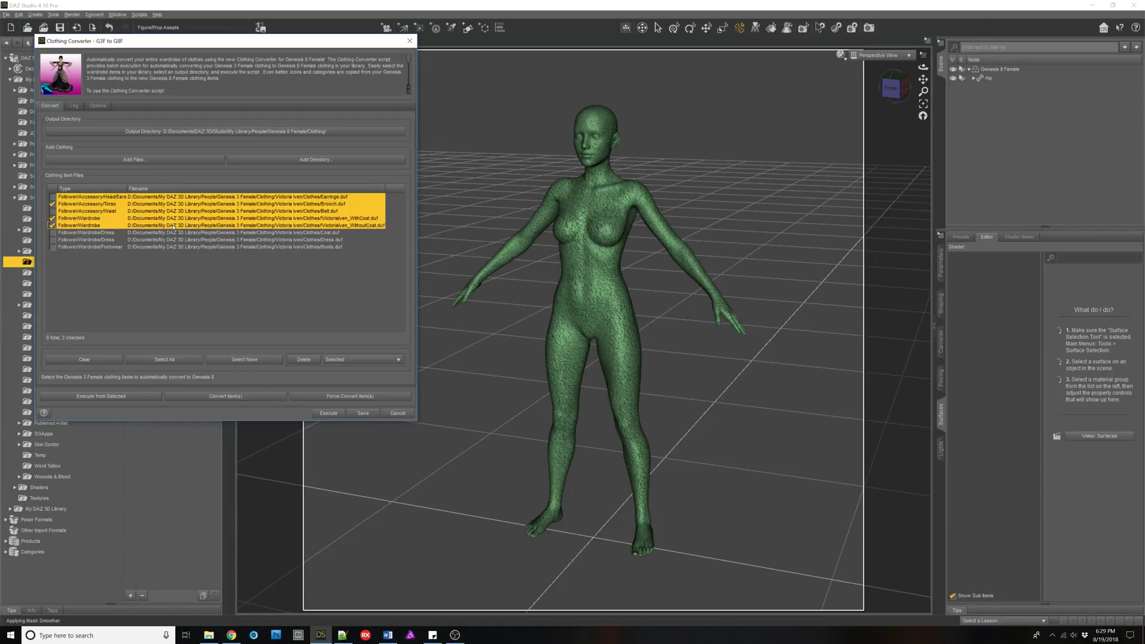
Step: Convert only the highlighted Brooch item and acknowledge the completion message
{"action": "left_click", "coordinate": [155, 211]}
{"action": "left_click", "coordinate": [153, 204]}
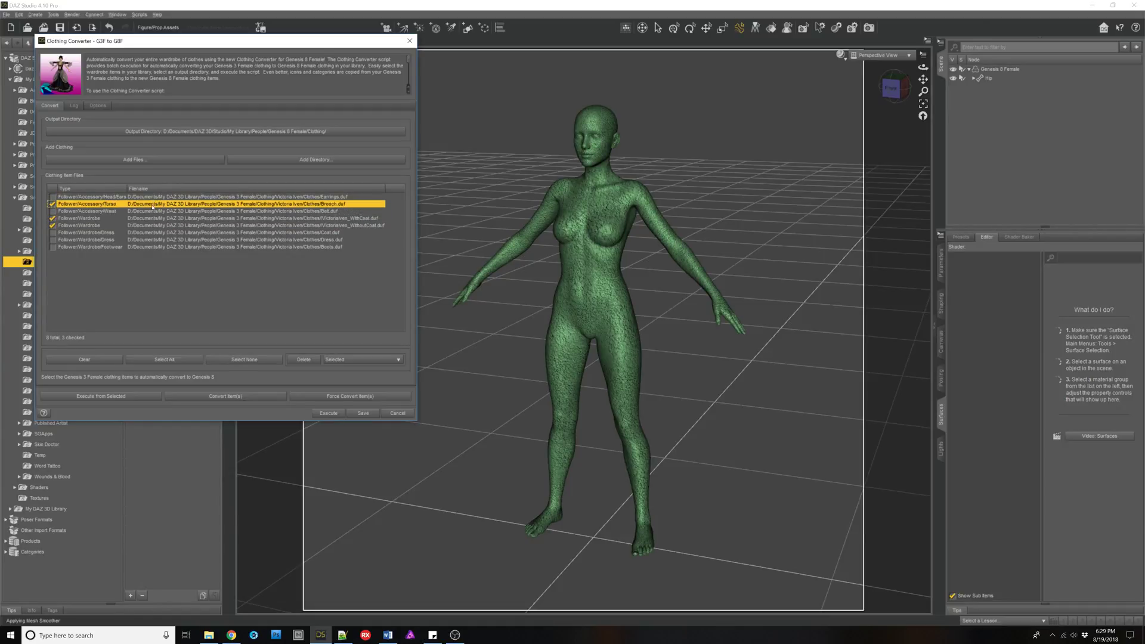
{"action": "left_click", "coordinate": [198, 397]}
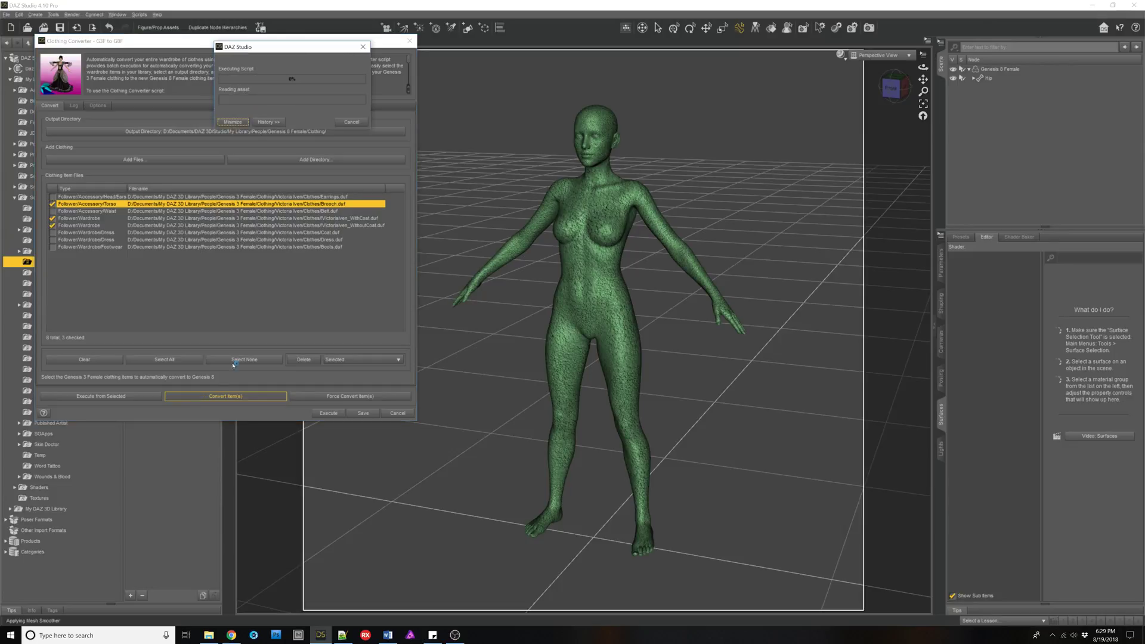
{"action": "left_click", "coordinate": [223, 239]}
Step: Check the conversion log for the Brooch, then force the conversion of that item from the list
{"action": "left_click", "coordinate": [74, 106]}
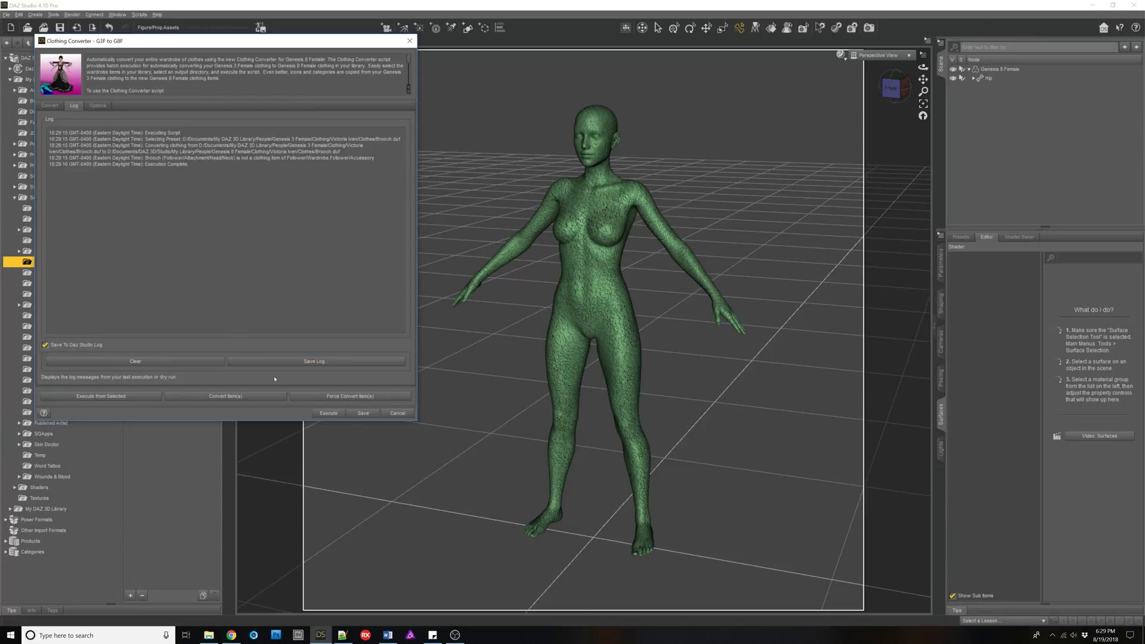
{"action": "left_click", "coordinate": [50, 107]}
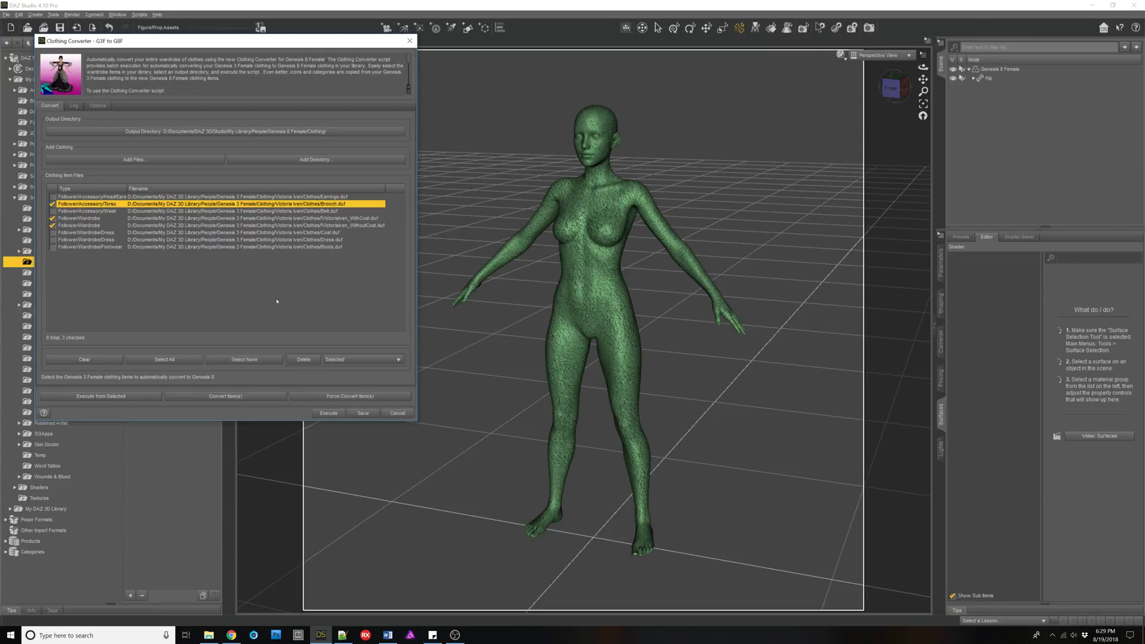
{"action": "left_click", "coordinate": [350, 396]}
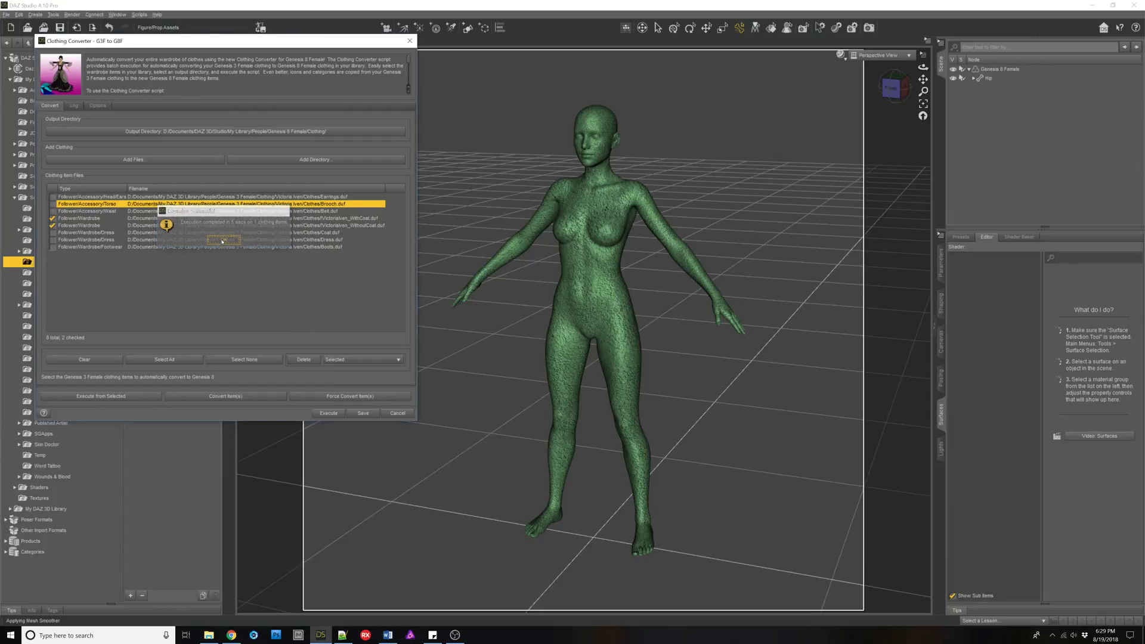
Step: Try to force the conversion of the WithCoat wardrobe file and highlight the log's "Preset loaded multiple objects" message
{"action": "left_click", "coordinate": [236, 218]}
{"action": "left_click", "coordinate": [229, 226]}
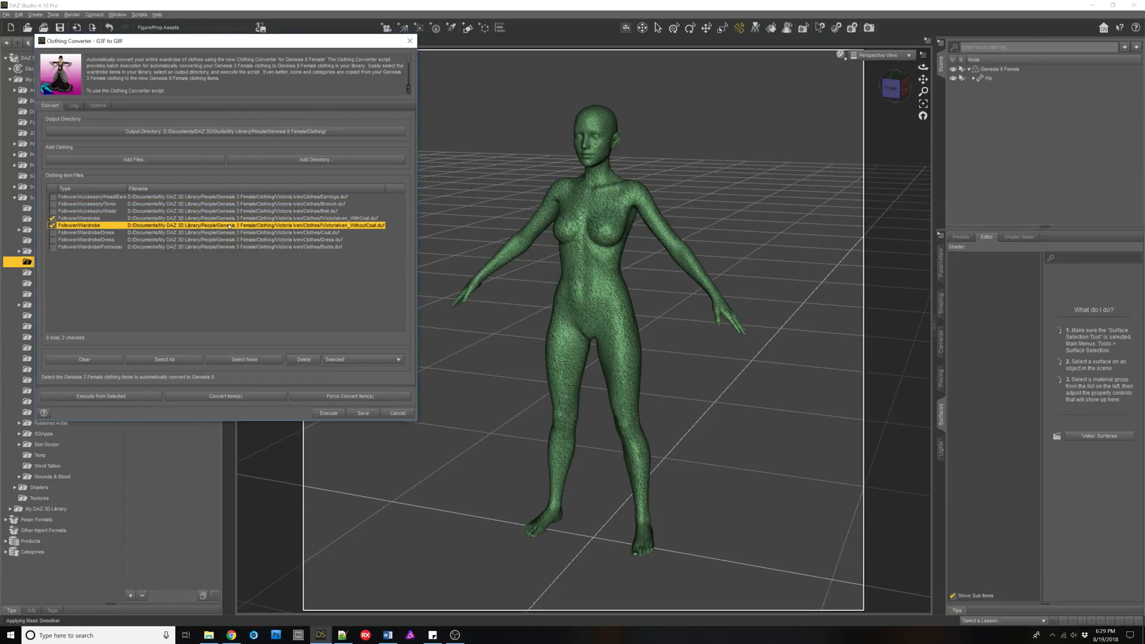
{"action": "left_click", "coordinate": [230, 219]}
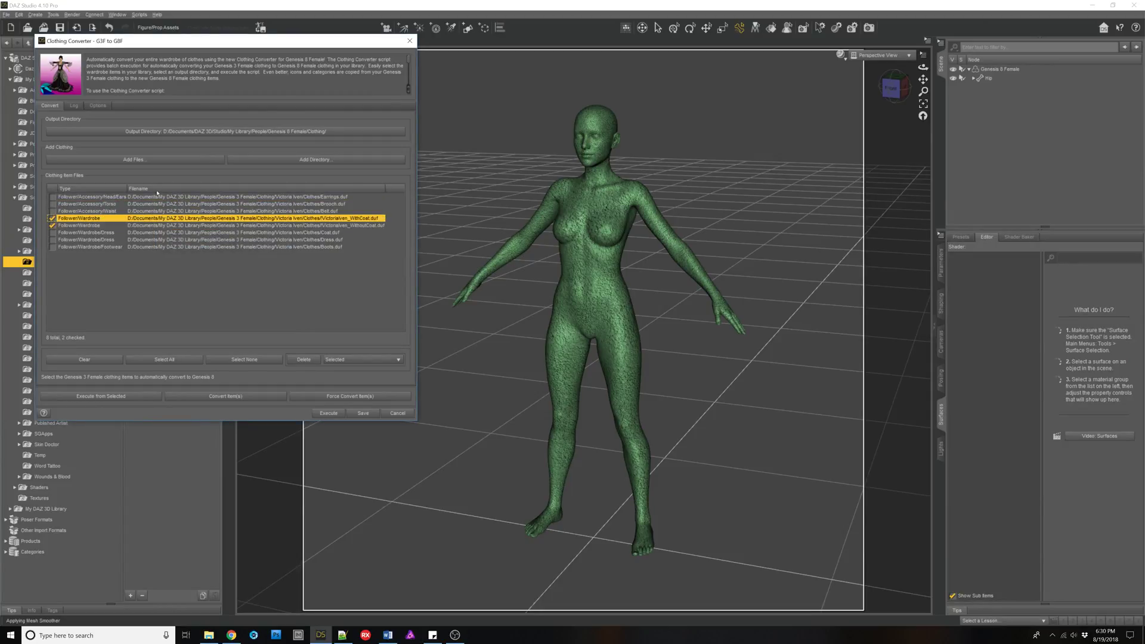
{"action": "left_click", "coordinate": [306, 394]}
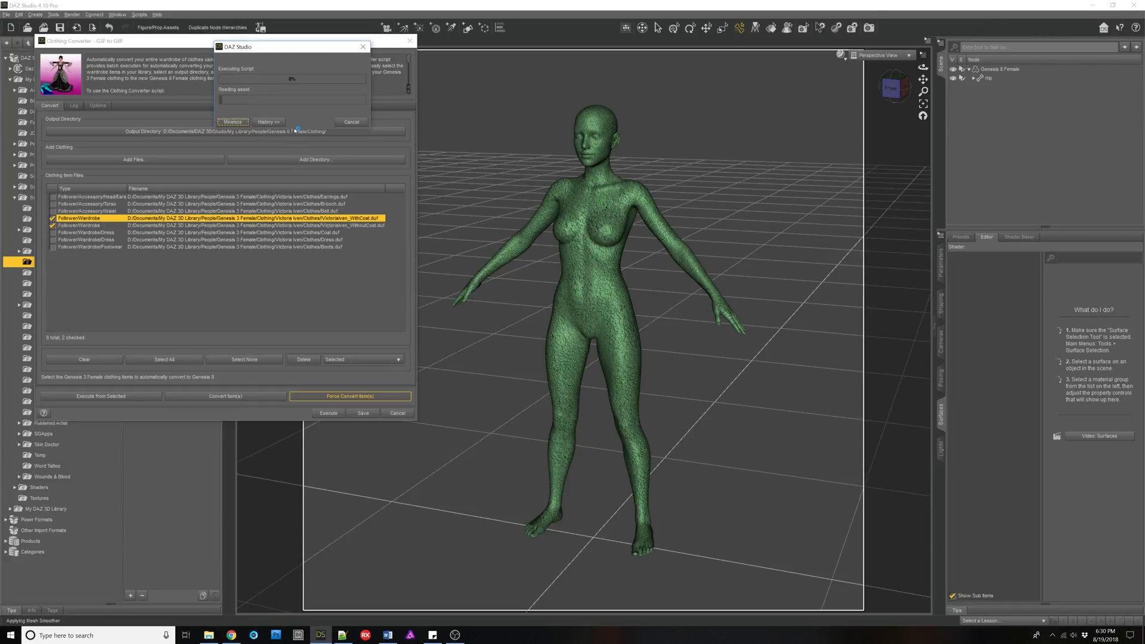
{"action": "left_click", "coordinate": [416, 260]}
{"action": "left_click", "coordinate": [416, 260]}
{"action": "left_click", "coordinate": [409, 259]}
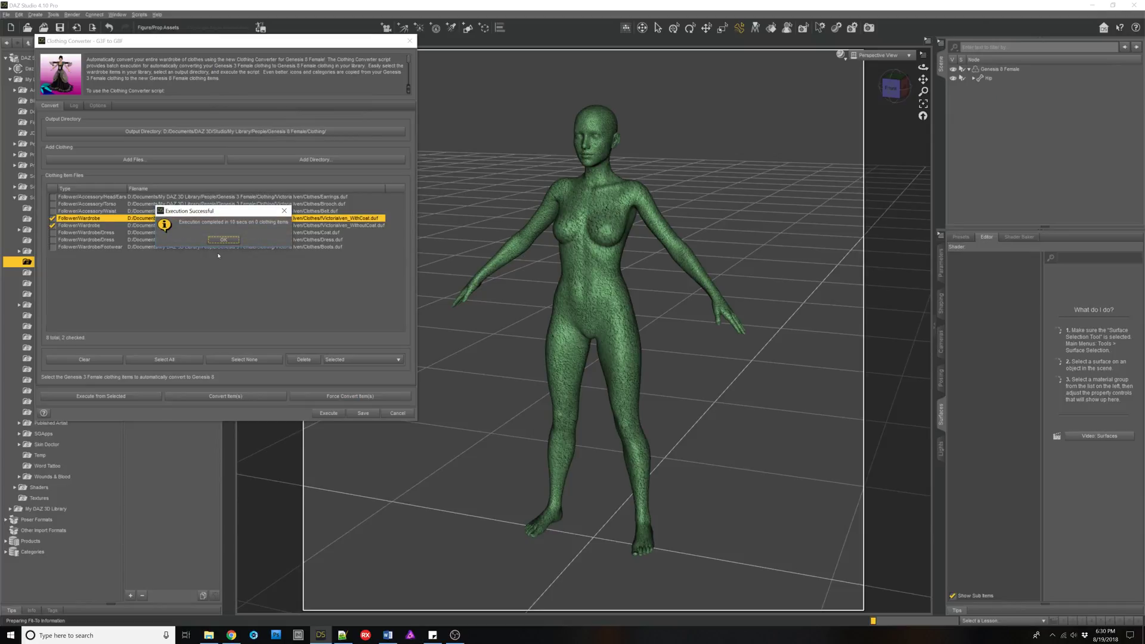
{"action": "left_click", "coordinate": [74, 105]}
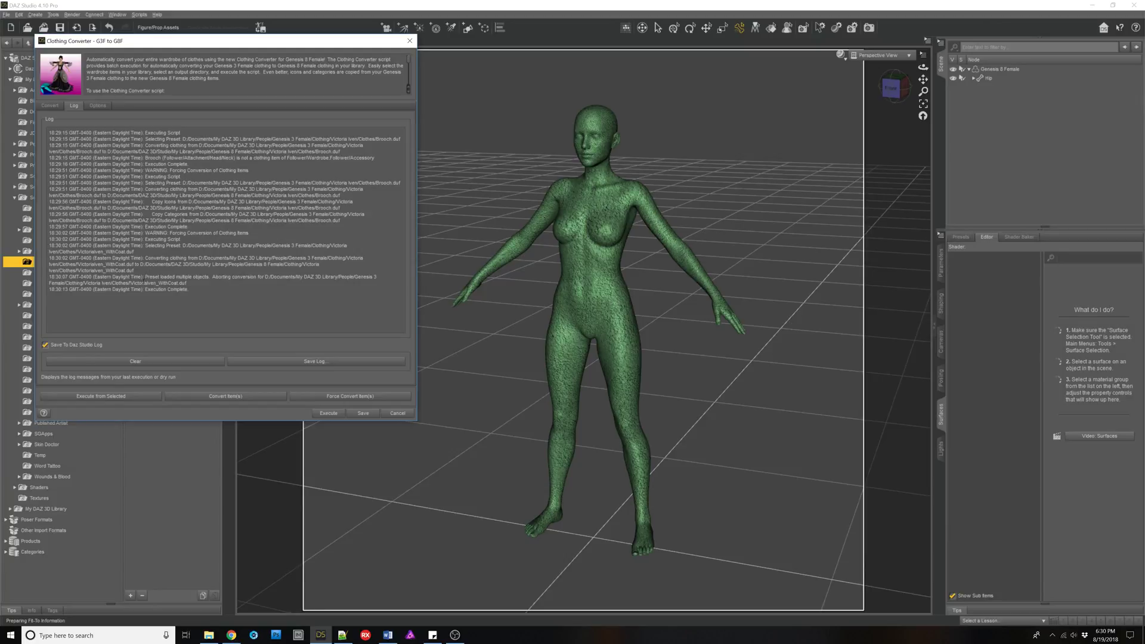
{"action": "left_click_drag", "start_coordinate": [145, 277], "coordinate": [207, 277]}
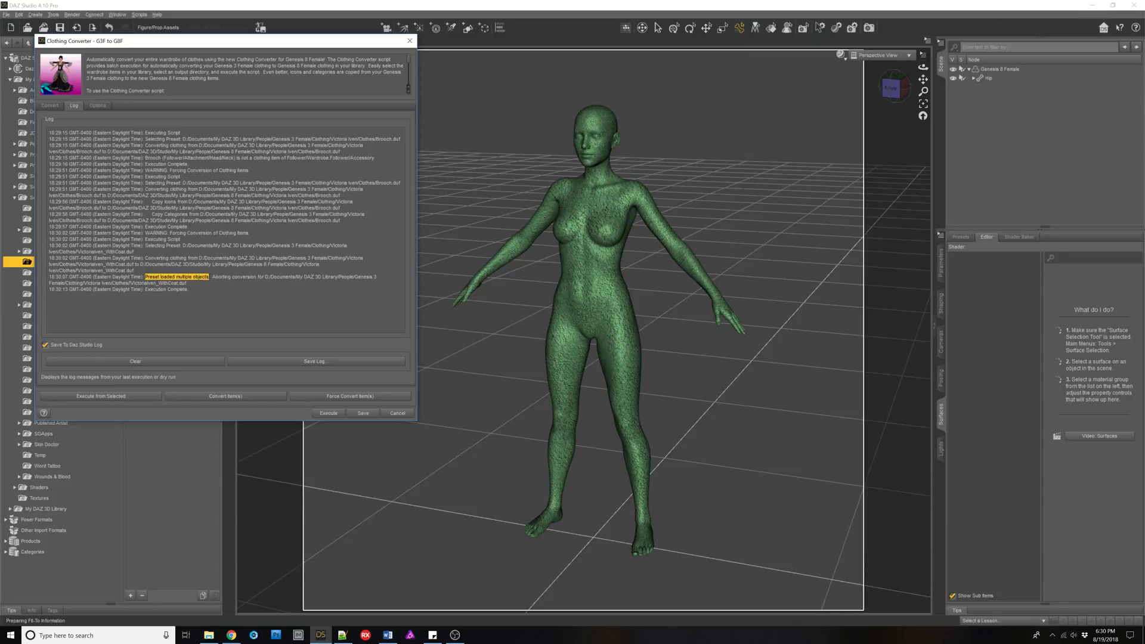
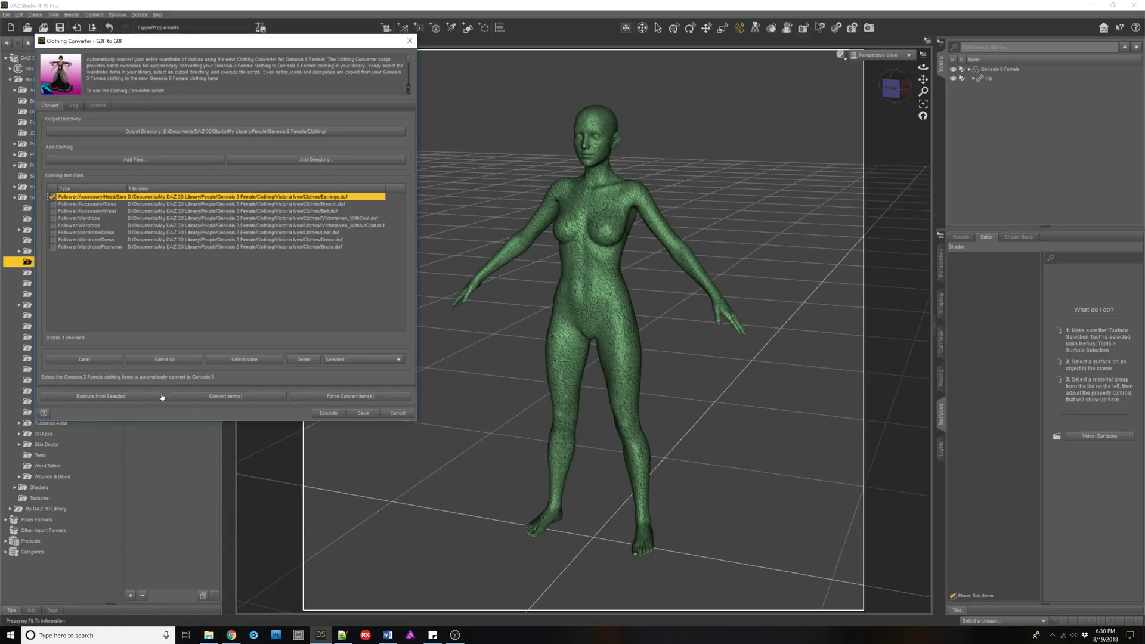
Step: Check the files from WithCoat through Dress together, uncheck WithCoat and WithoutCoat, and highlight the Coat file
{"action": "left_click", "coordinate": [122, 218]}
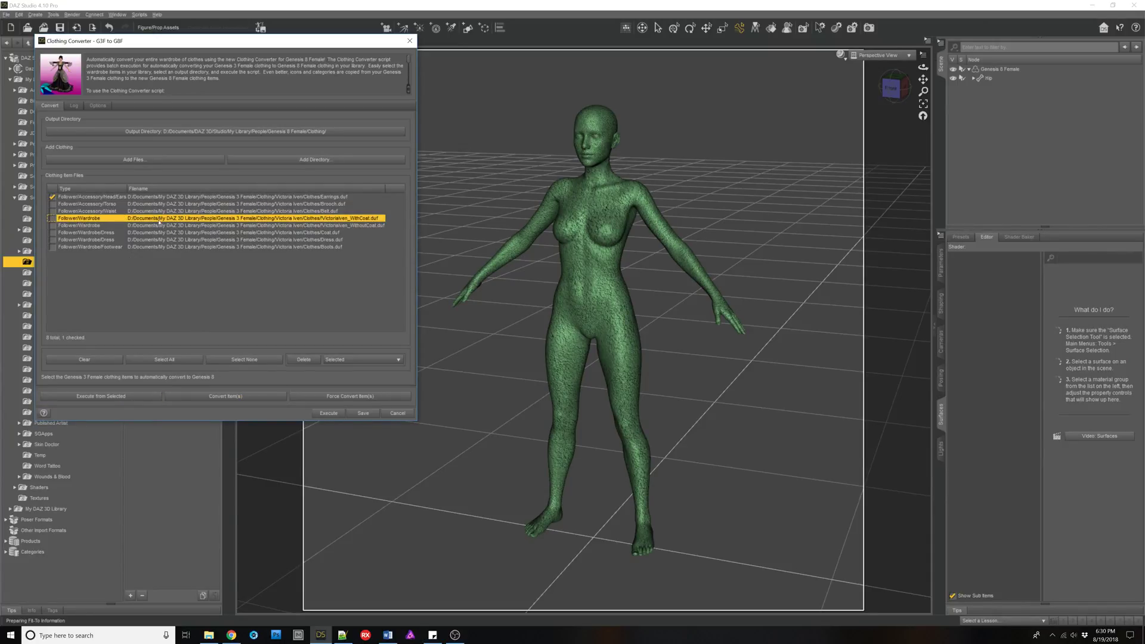
{"action": "left_click", "coordinate": [112, 238], "text": "shift"}
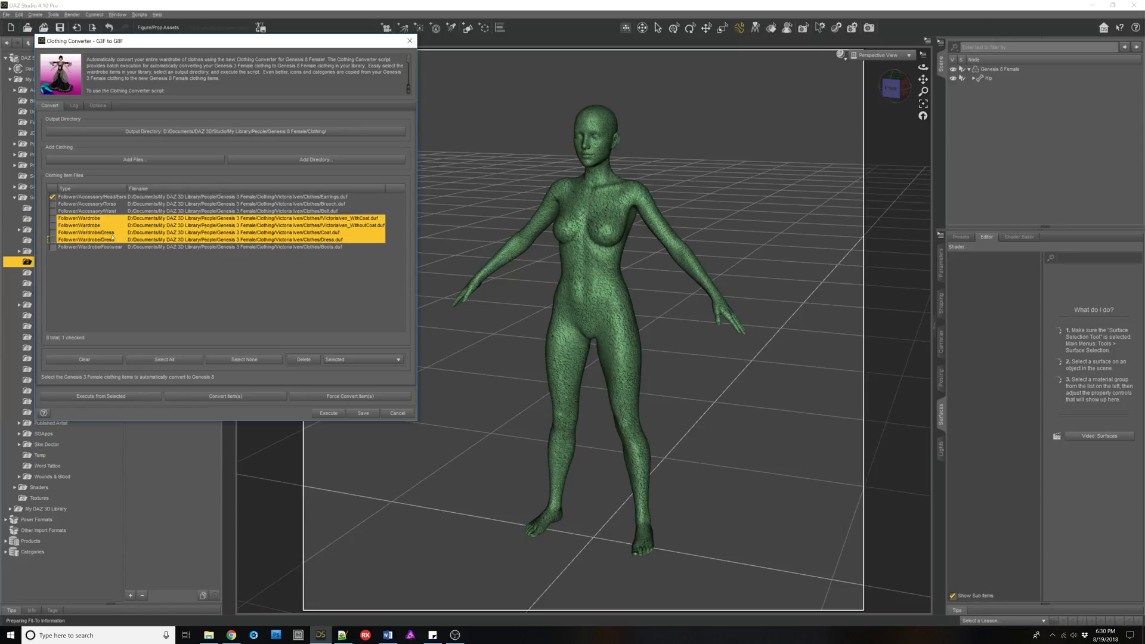
{"action": "left_click", "coordinate": [53, 218]}
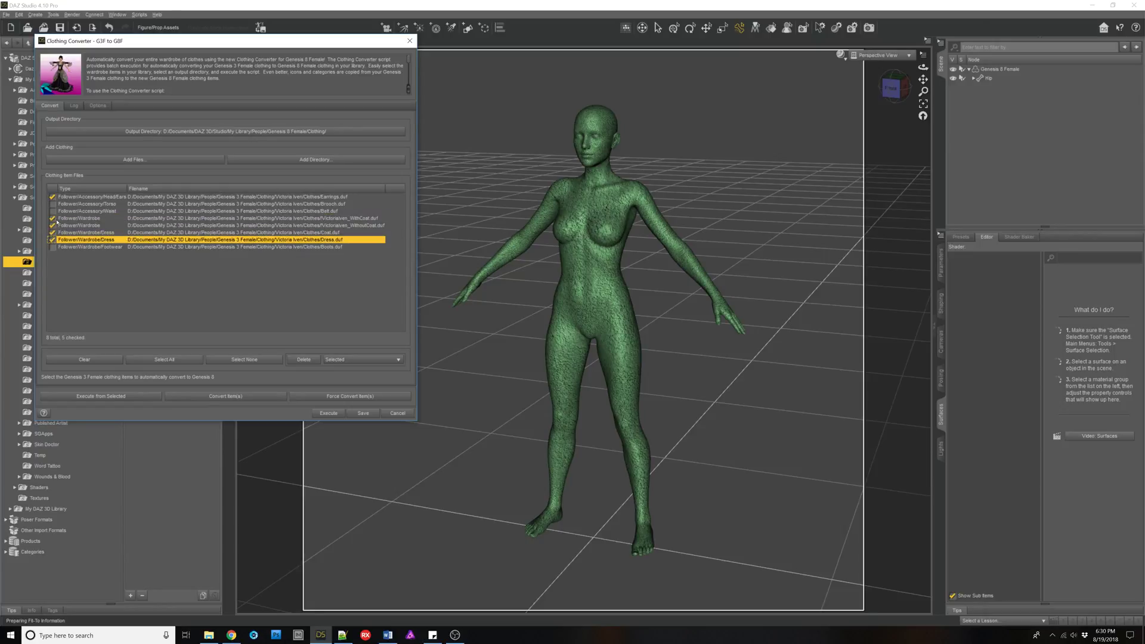
{"action": "left_click", "coordinate": [72, 219], "text": "shift"}
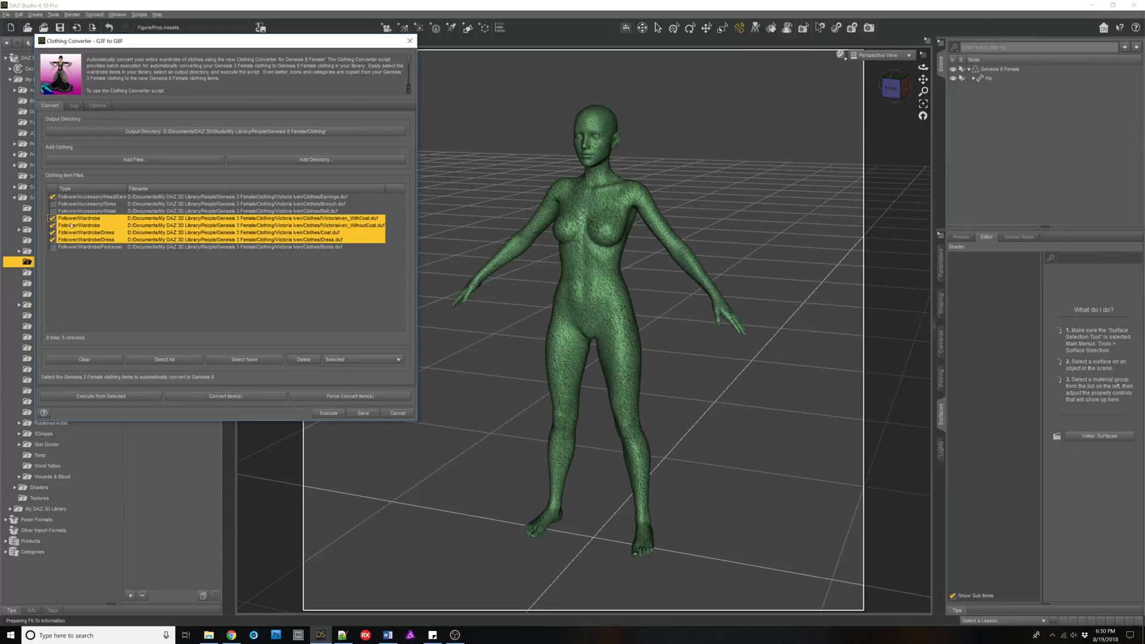
{"action": "left_click", "coordinate": [52, 218]}
{"action": "left_click", "coordinate": [52, 225]}
{"action": "left_click", "coordinate": [69, 233]}
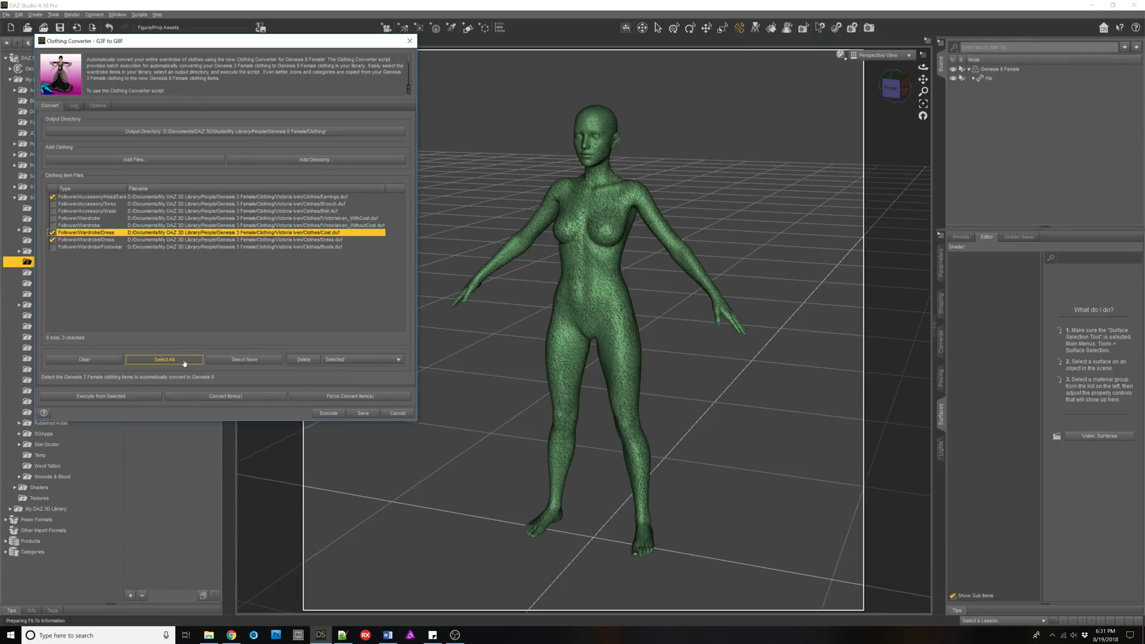
Step: Uncheck all clothing items and delete the WithCoat and WithoutCoat wardrobe files from the conversion list
{"action": "left_click", "coordinate": [224, 362]}
{"action": "left_click", "coordinate": [134, 219]}
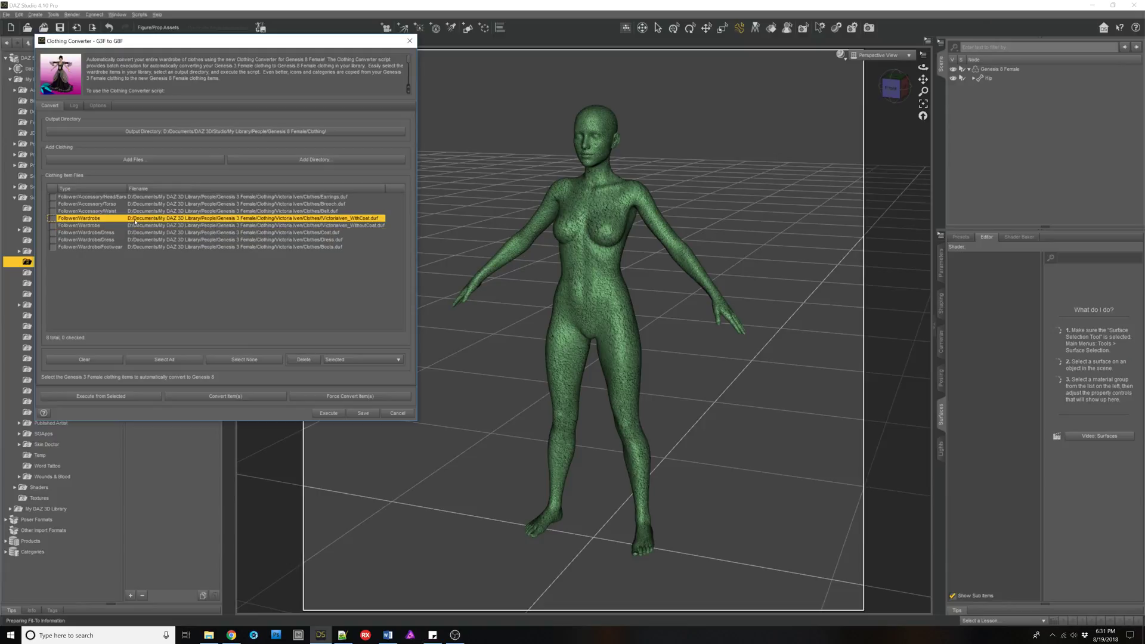
{"action": "left_click", "coordinate": [136, 226], "text": "ctrl"}
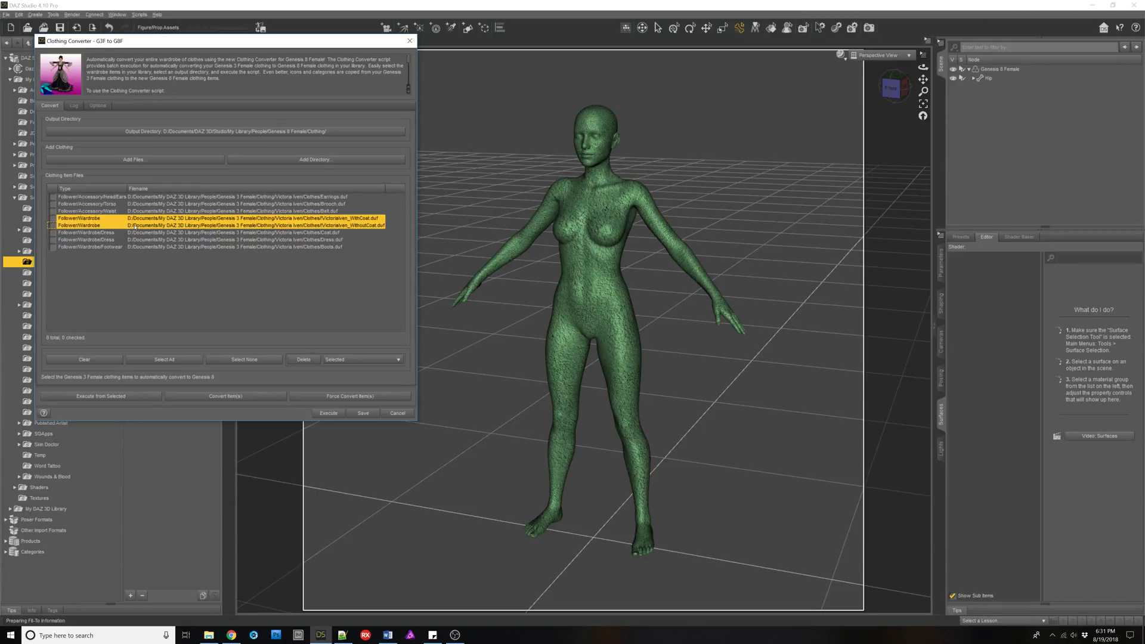
{"action": "left_click", "coordinate": [308, 360]}
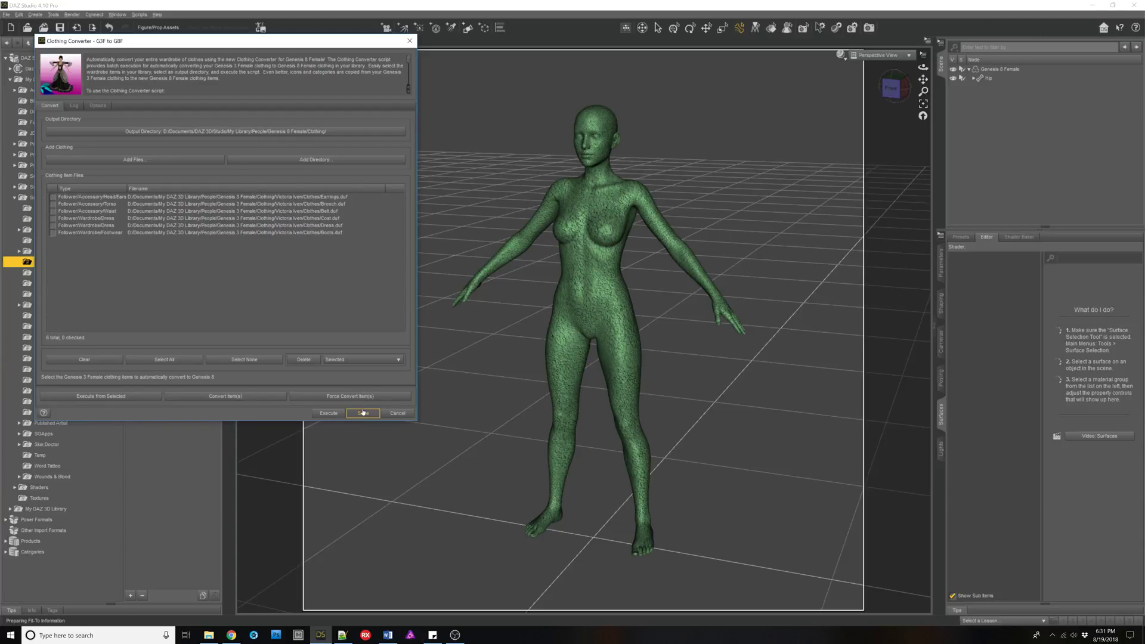
Step: Save the converter's settings with only the Brooch checked and reopen the script with the Genesis 8 Female figure selected
{"action": "left_click", "coordinate": [53, 204]}
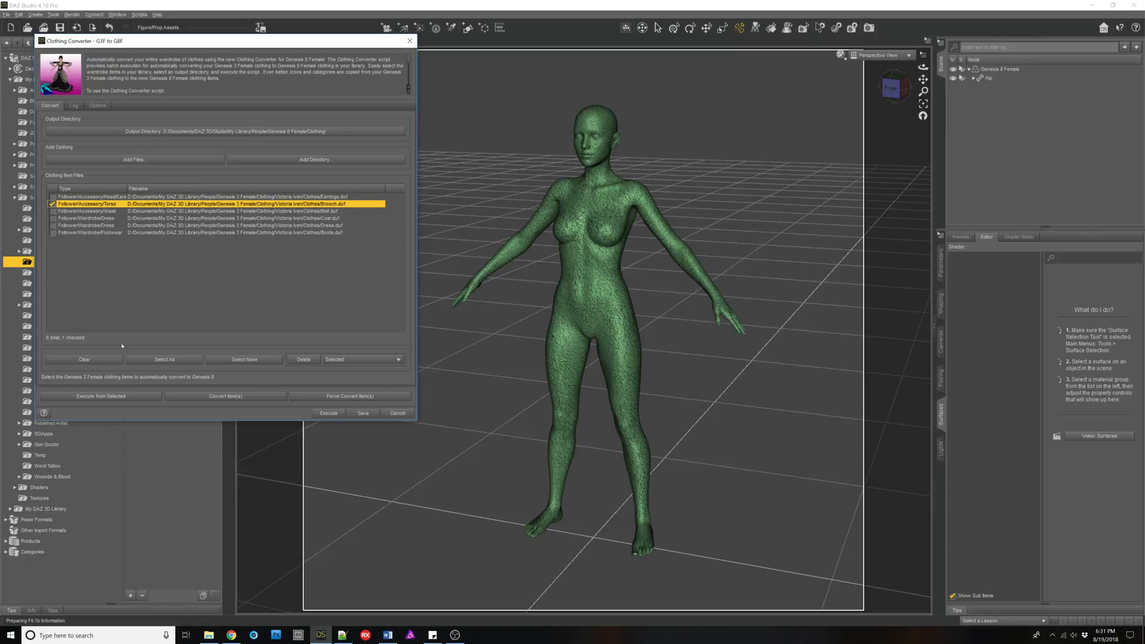
{"action": "left_click", "coordinate": [364, 413]}
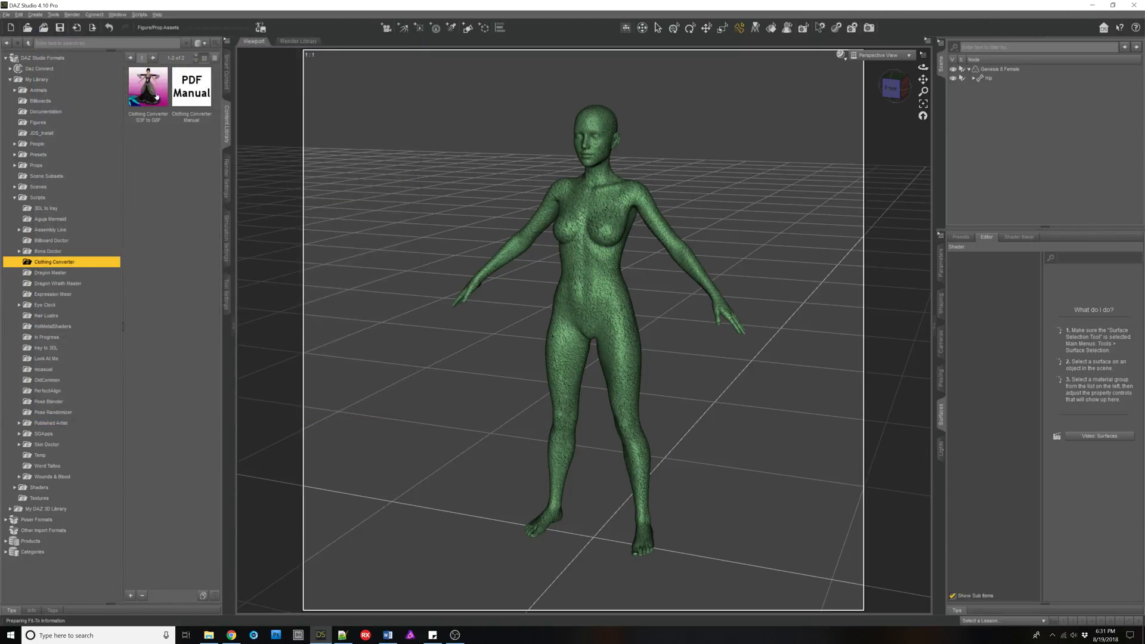
{"action": "double_click", "coordinate": [156, 97]}
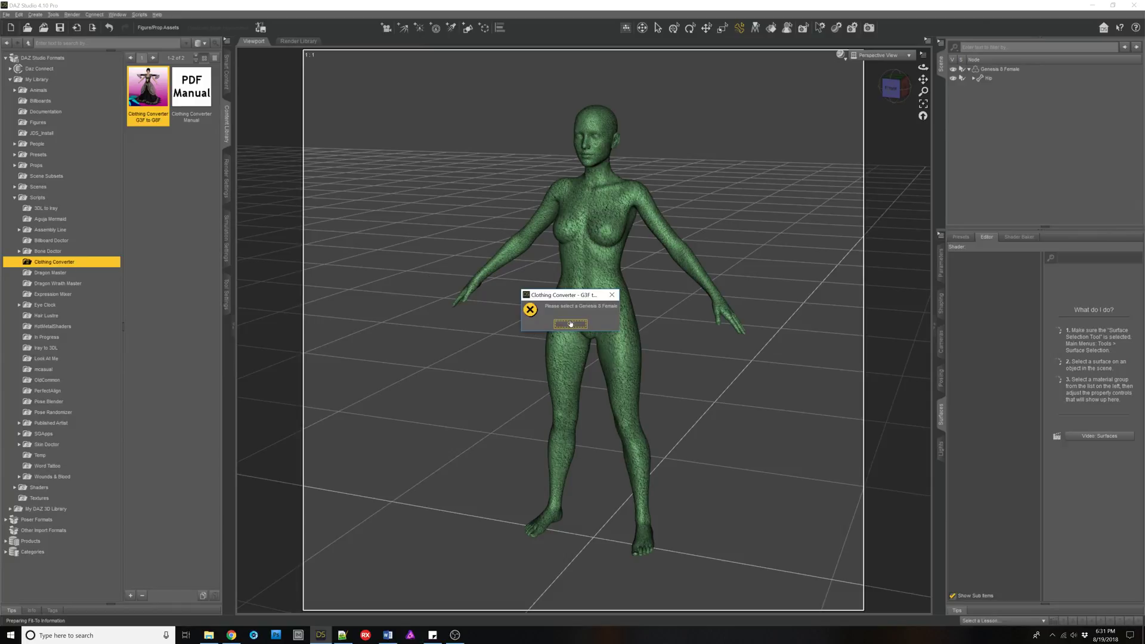
{"action": "left_click", "coordinate": [570, 323]}
{"action": "left_click", "coordinate": [962, 69]}
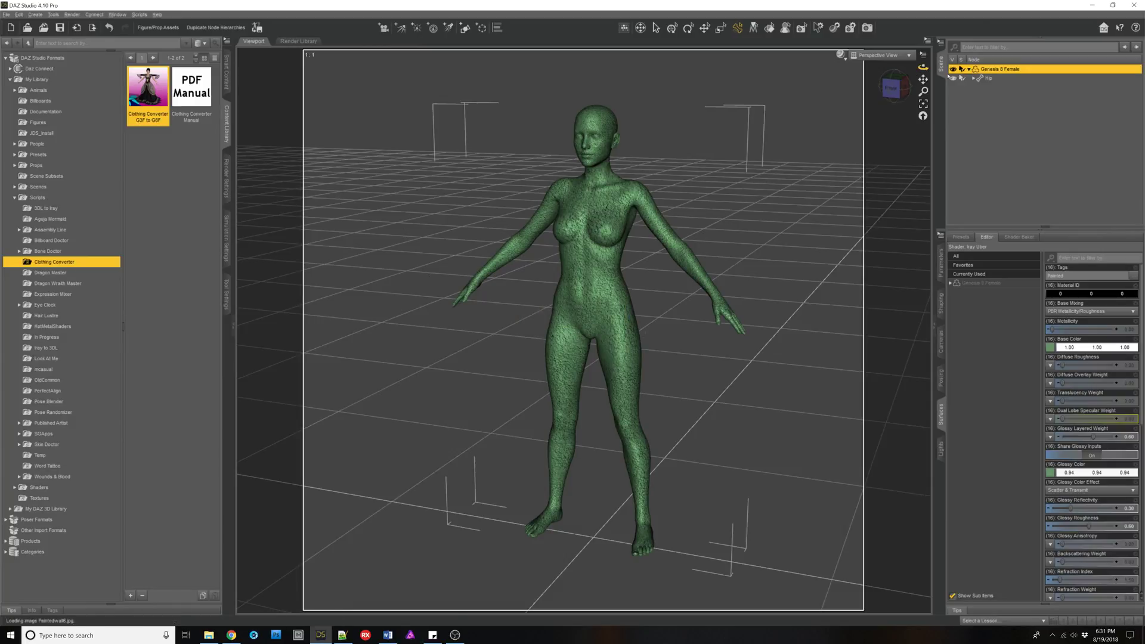
{"action": "double_click", "coordinate": [137, 101]}
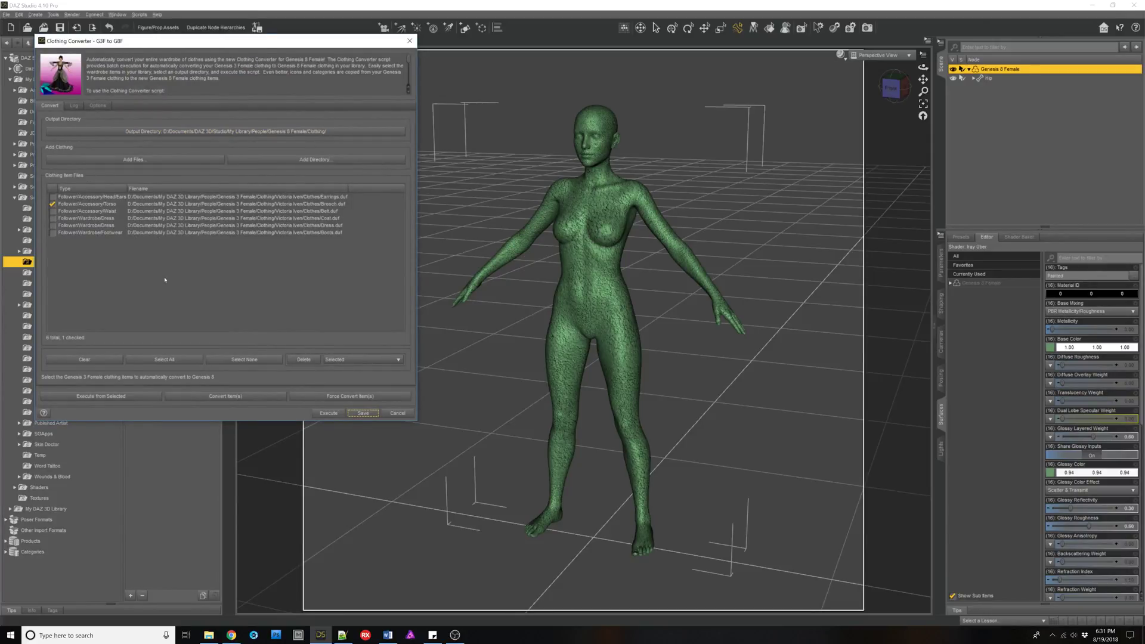
Step: Try switching the check mark from the Brooch to the Belt and close the converter without saving
{"action": "left_click", "coordinate": [80, 213]}
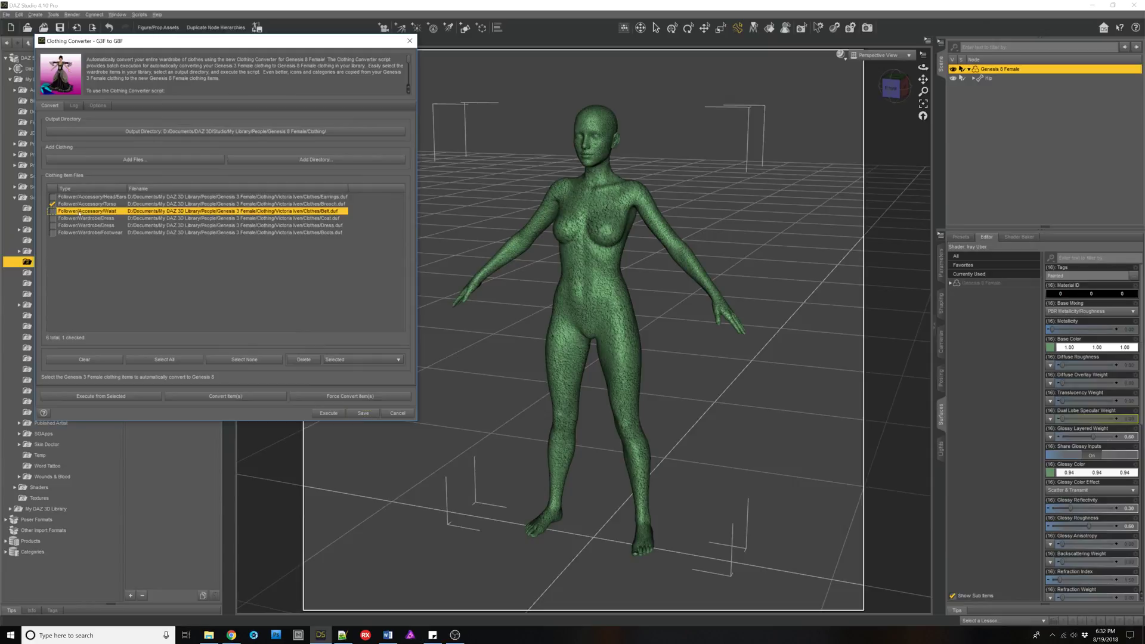
{"action": "left_click", "coordinate": [53, 204]}
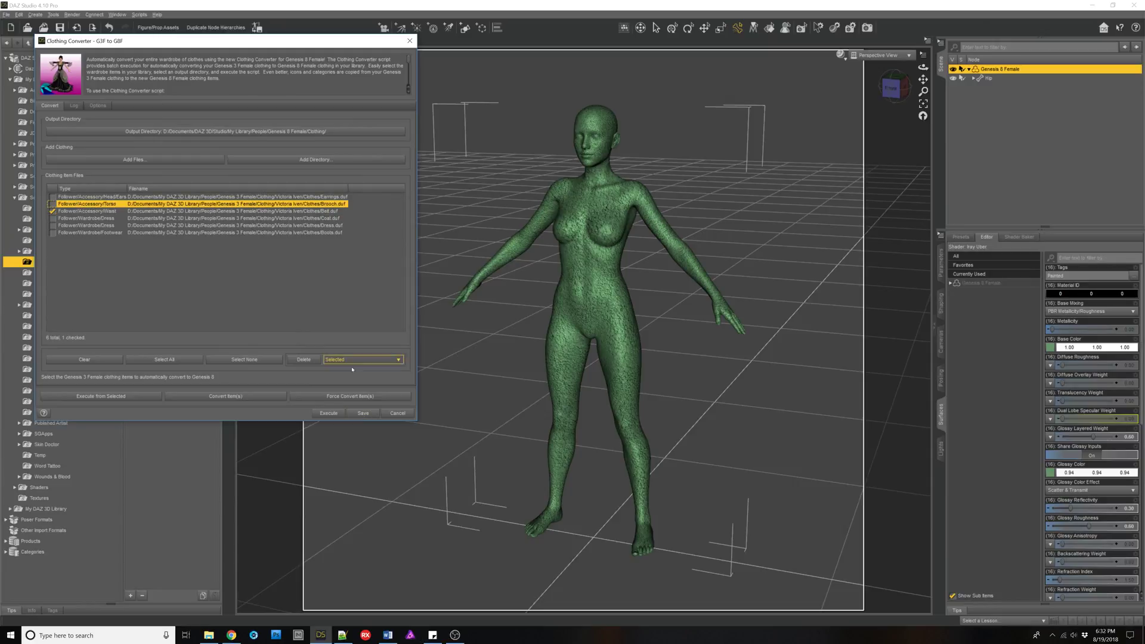
{"action": "left_click", "coordinate": [397, 412]}
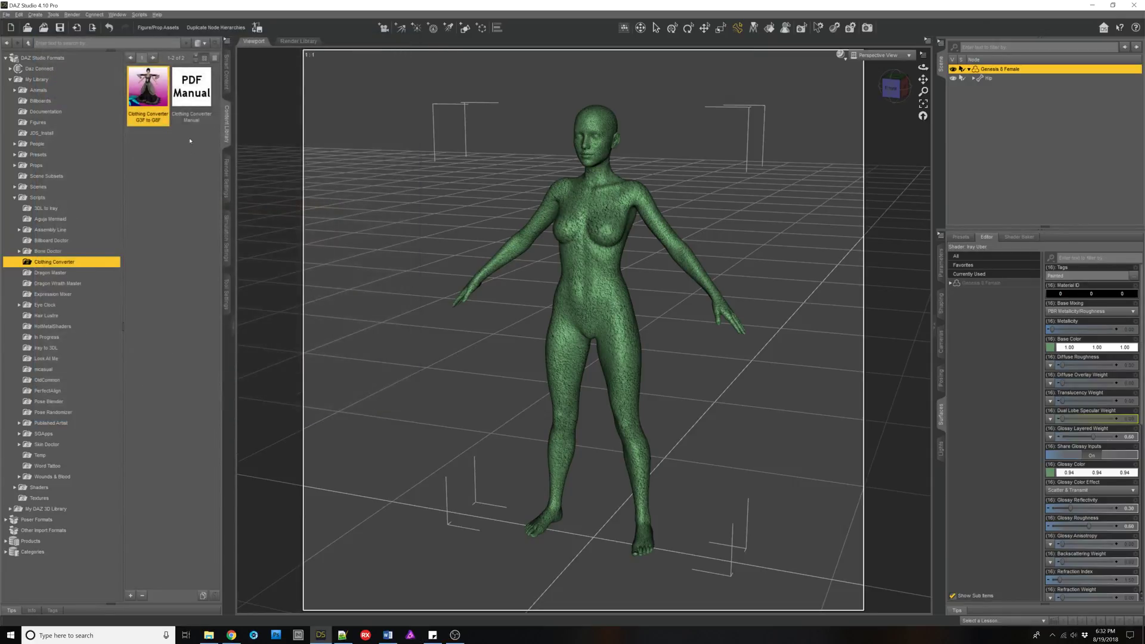
Step: Reopen the Clothing Converter G3F to G8F script and view its options
{"action": "double_click", "coordinate": [163, 97]}
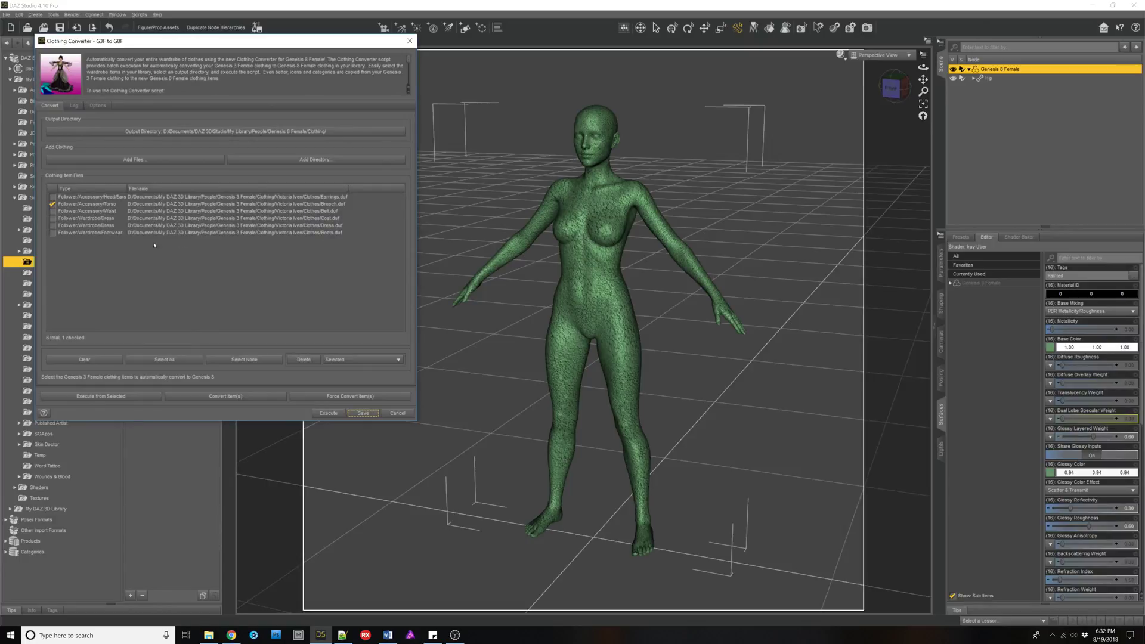
{"action": "left_click", "coordinate": [98, 105]}
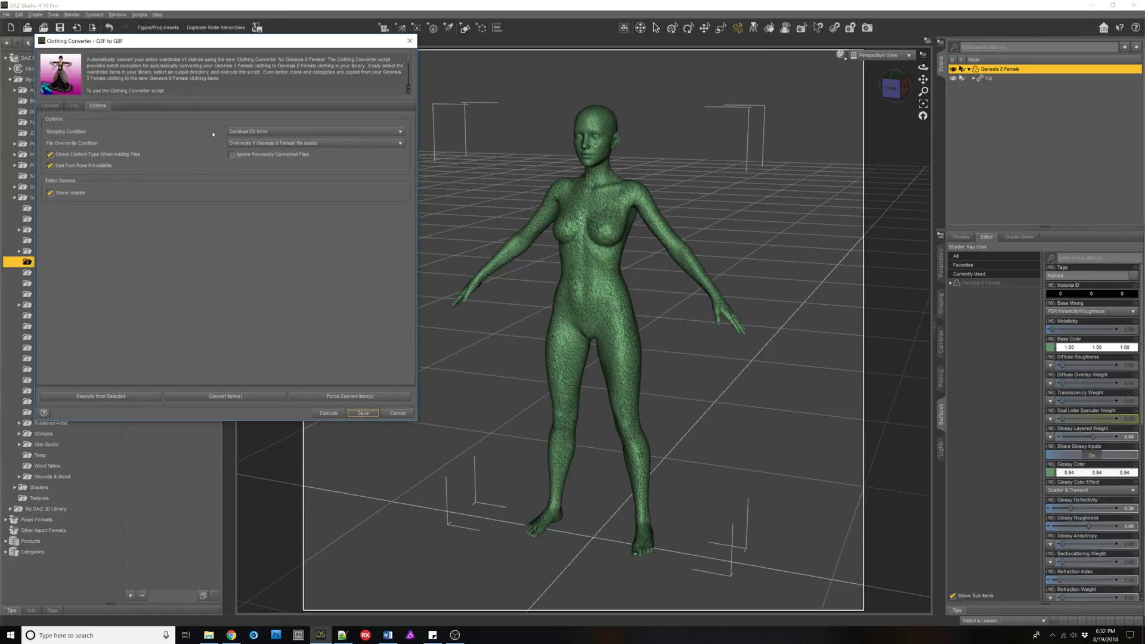
Step: Review the Stopping Condition choices and keep Continue On Error
{"action": "mouse_move", "coordinate": [253, 134]}
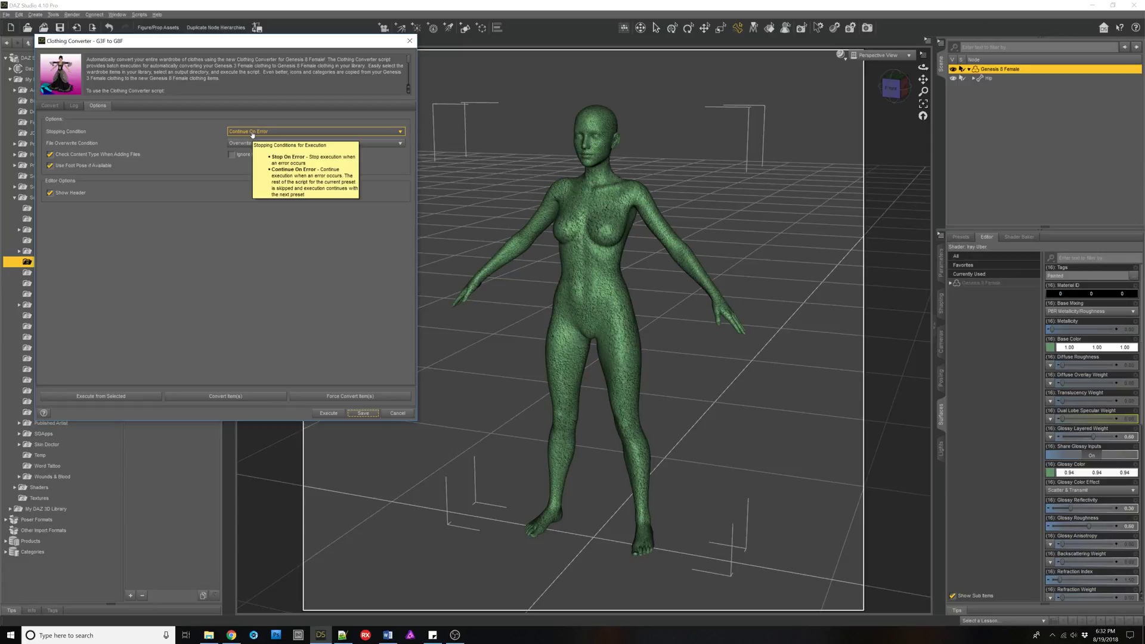
{"action": "left_click", "coordinate": [252, 133]}
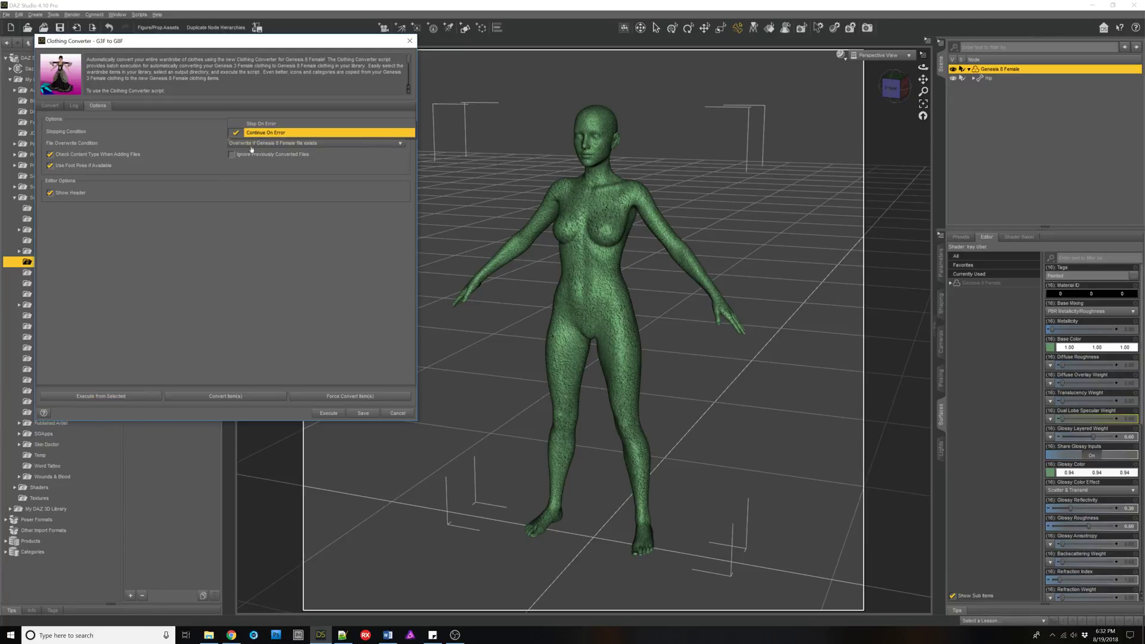
{"action": "left_click", "coordinate": [262, 132]}
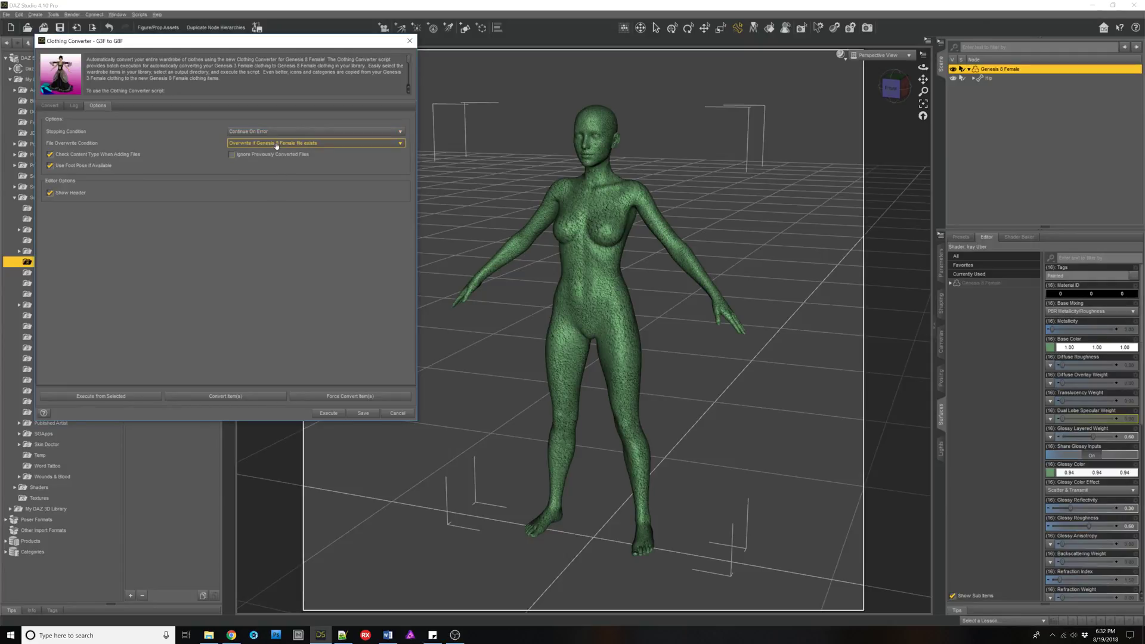
{"action": "left_click", "coordinate": [157, 156]}
{"action": "left_click", "coordinate": [49, 154]}
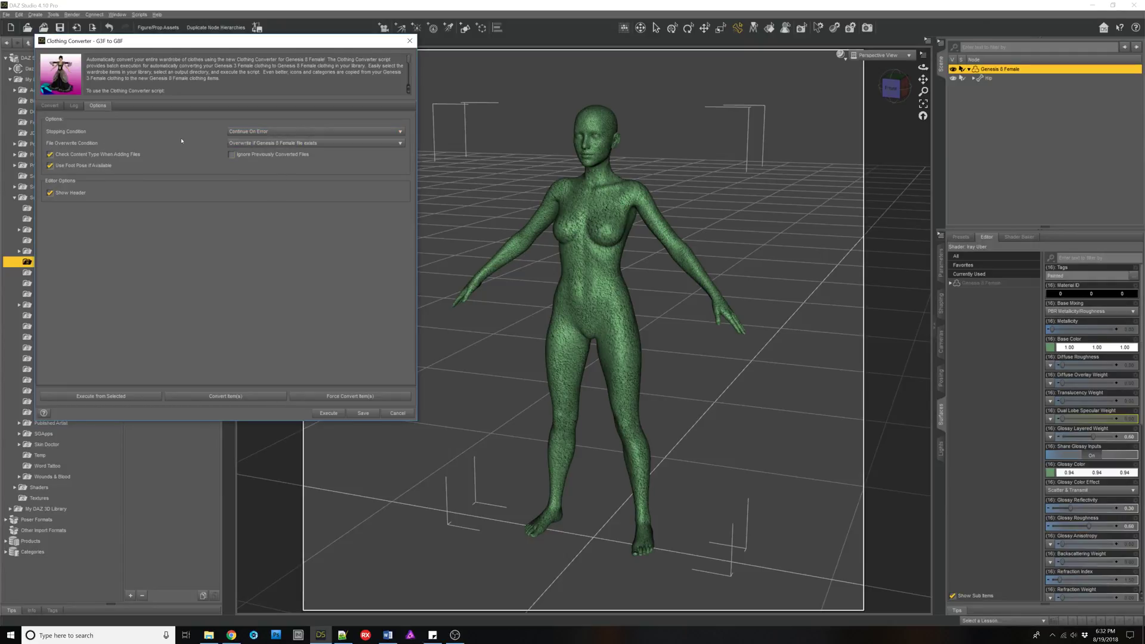
Step: Switch the File Overwrite Condition to Skip if Genesis 8 Female file exists and back to Overwrite if Genesis 8 Female file exists
{"action": "left_click", "coordinate": [280, 146]}
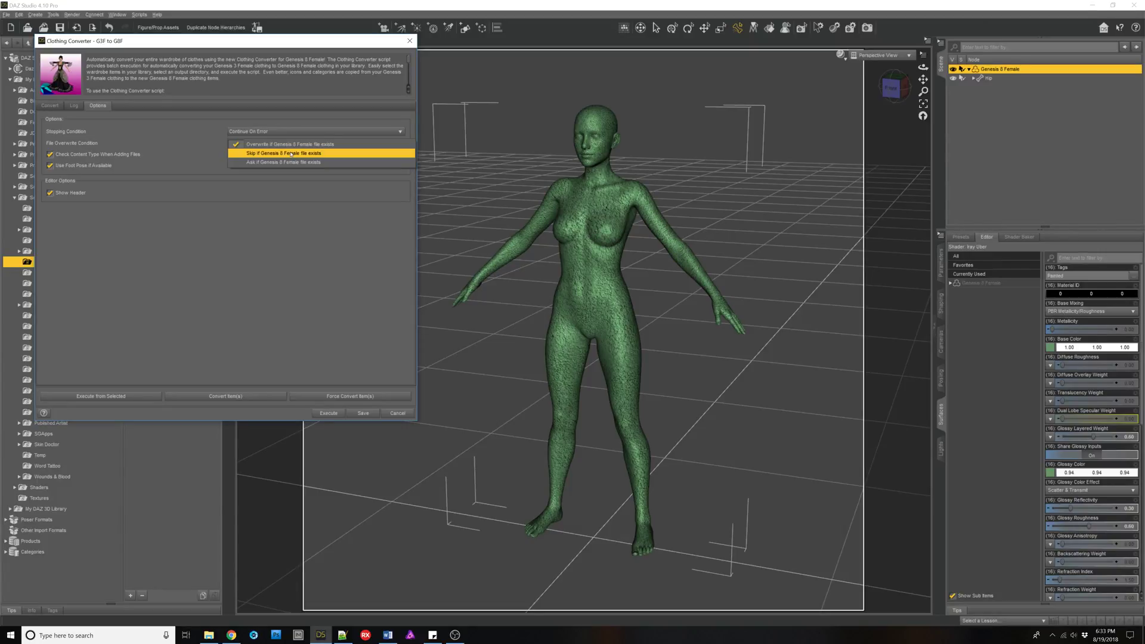
{"action": "left_click", "coordinate": [290, 153]}
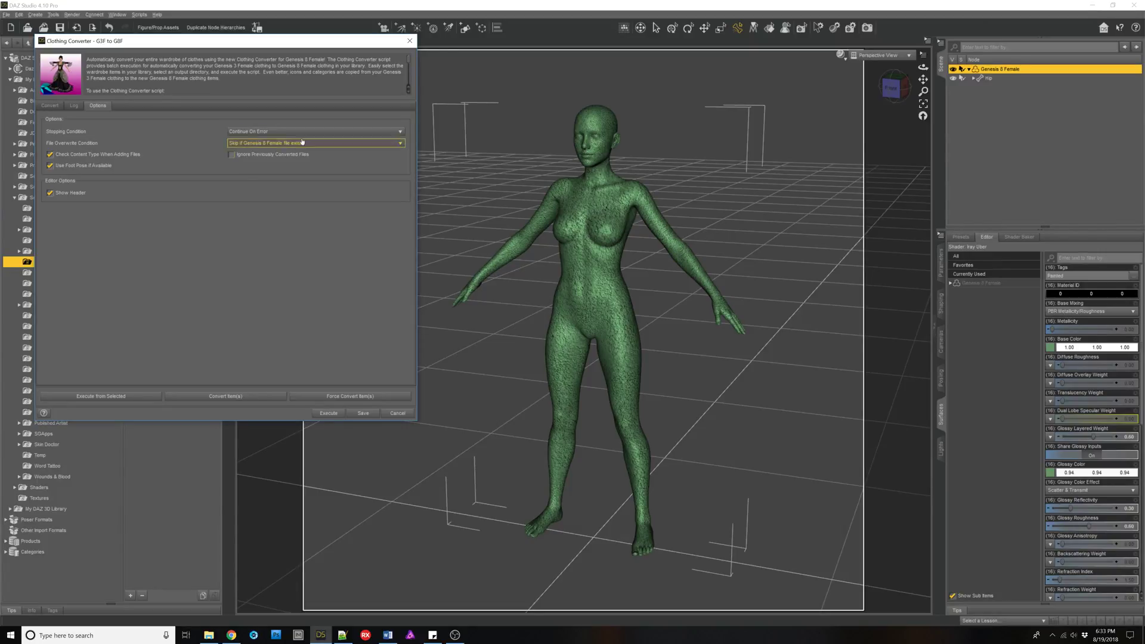
{"action": "left_click", "coordinate": [261, 145]}
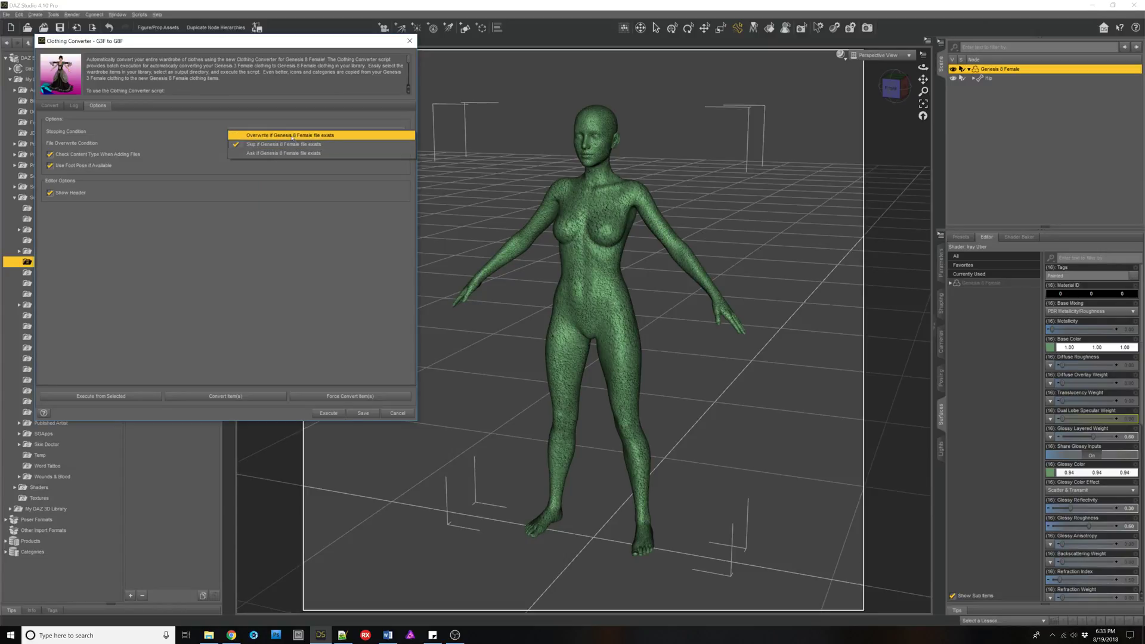
{"action": "left_click", "coordinate": [285, 138]}
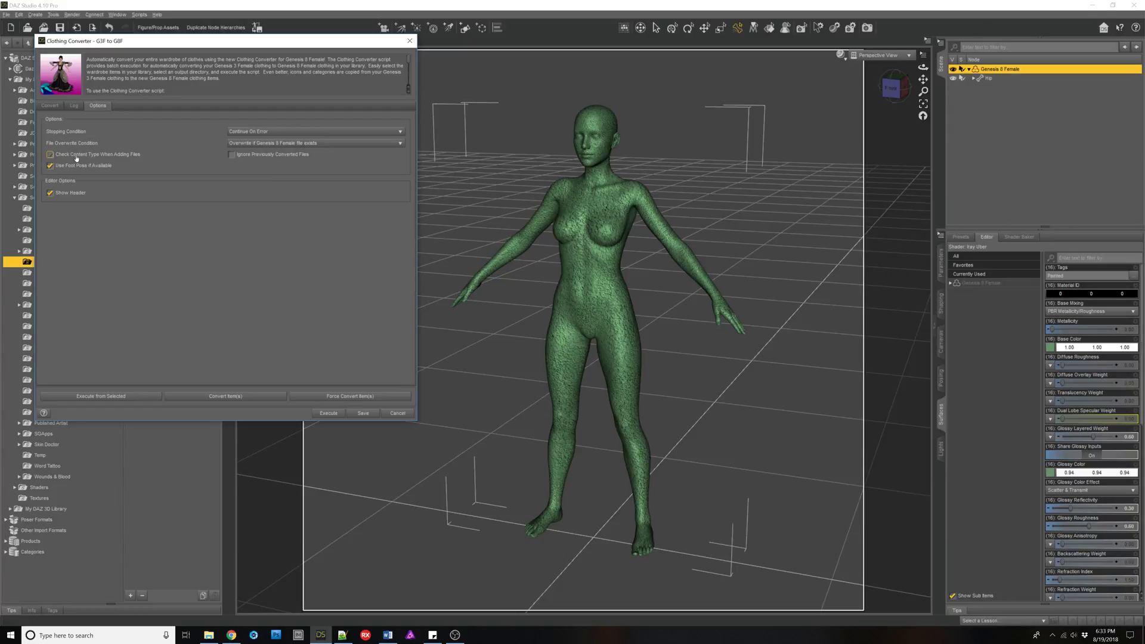
Step: Clear the conversion list and add the Victoria Iven WithCoat and WithoutCoat wardrobe files
{"action": "mouse_move", "coordinate": [76, 158]}
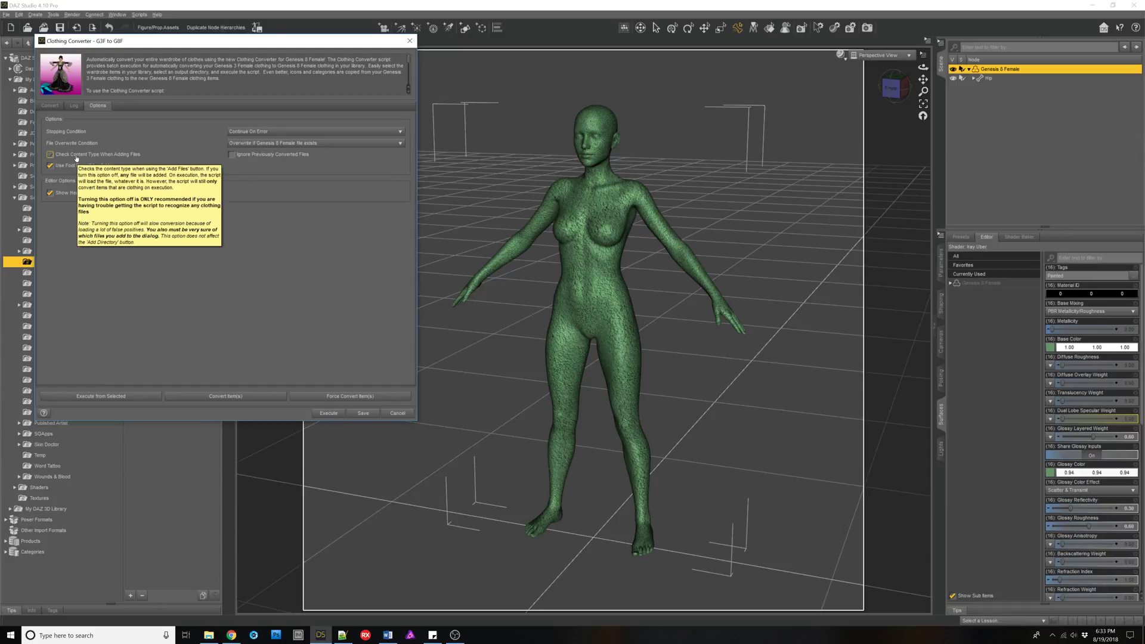
{"action": "left_click", "coordinate": [50, 106]}
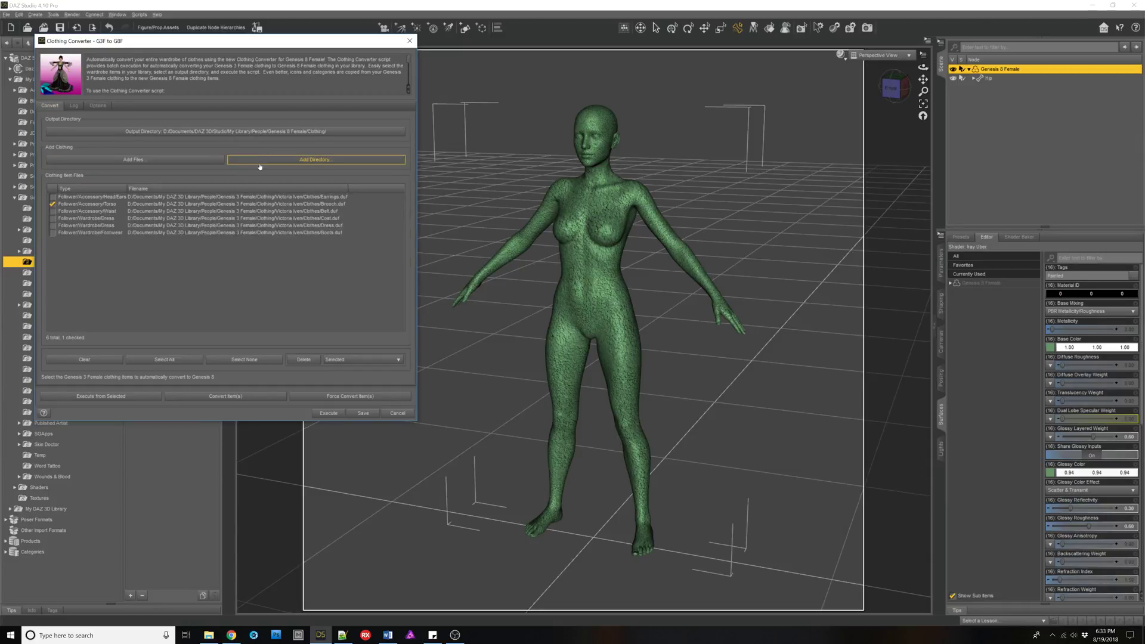
{"action": "left_click", "coordinate": [75, 361]}
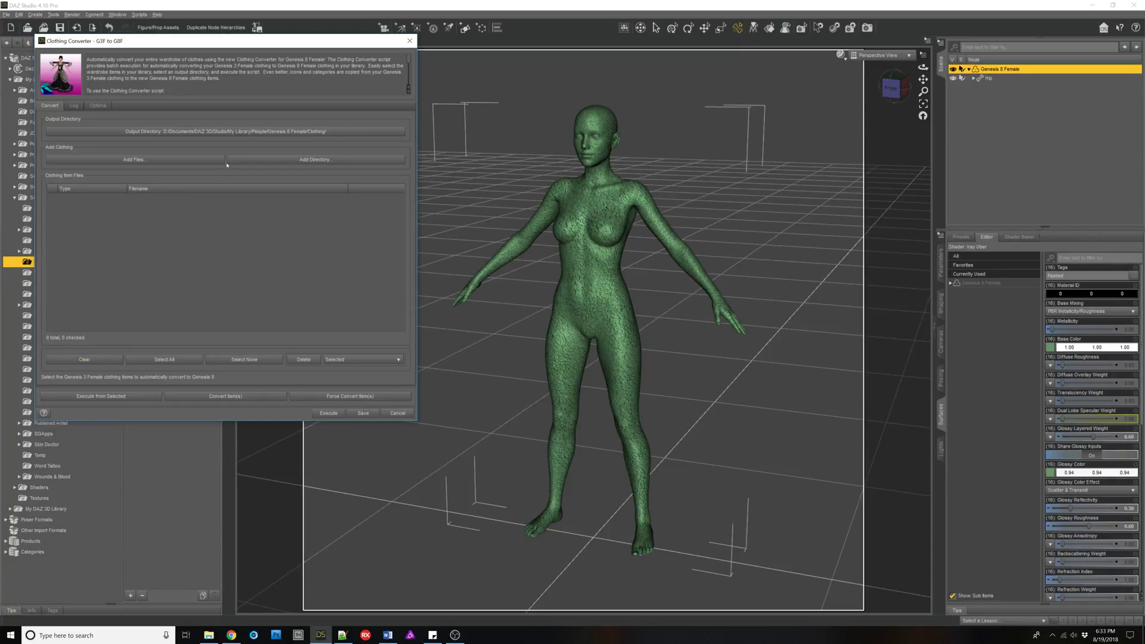
{"action": "left_click", "coordinate": [195, 160]}
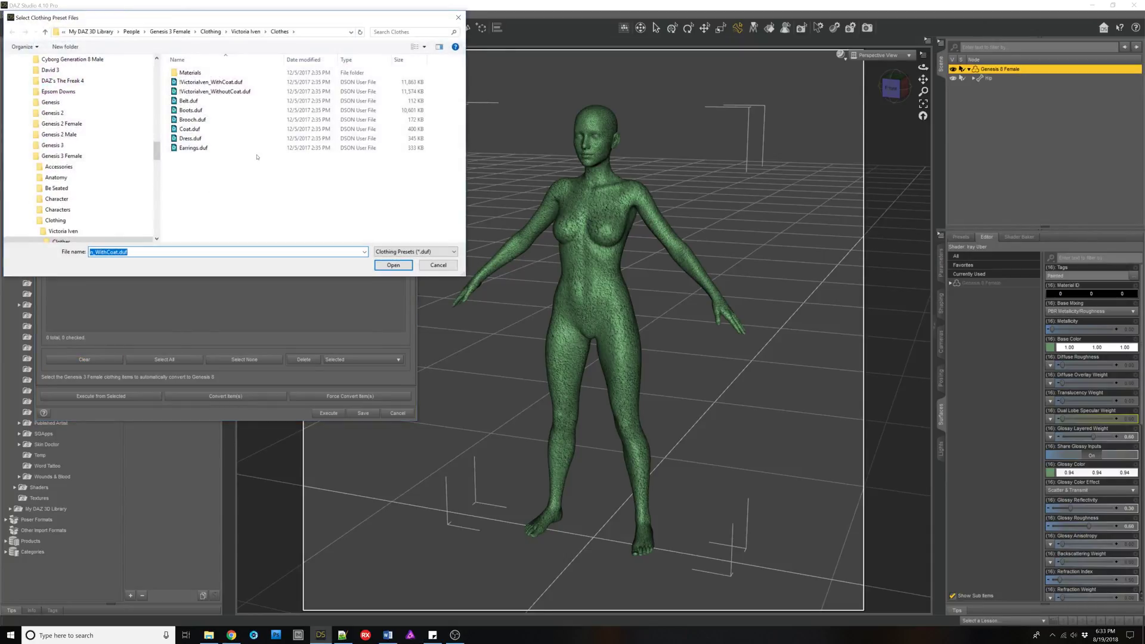
{"action": "left_click_drag", "start_coordinate": [438, 84], "coordinate": [429, 93]}
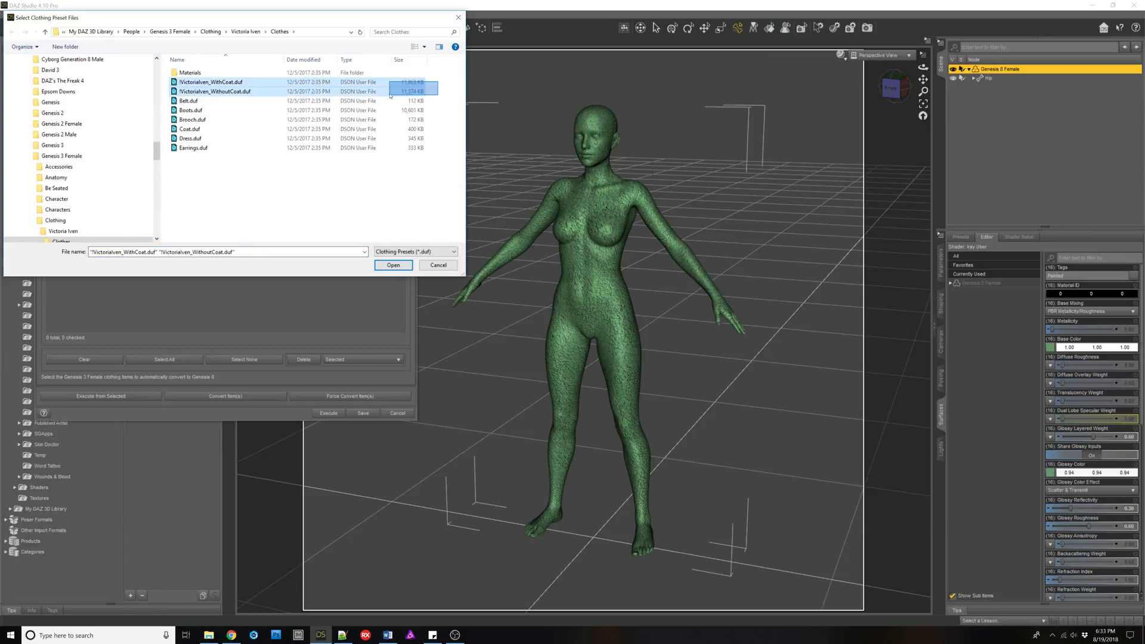
{"action": "left_click", "coordinate": [391, 265]}
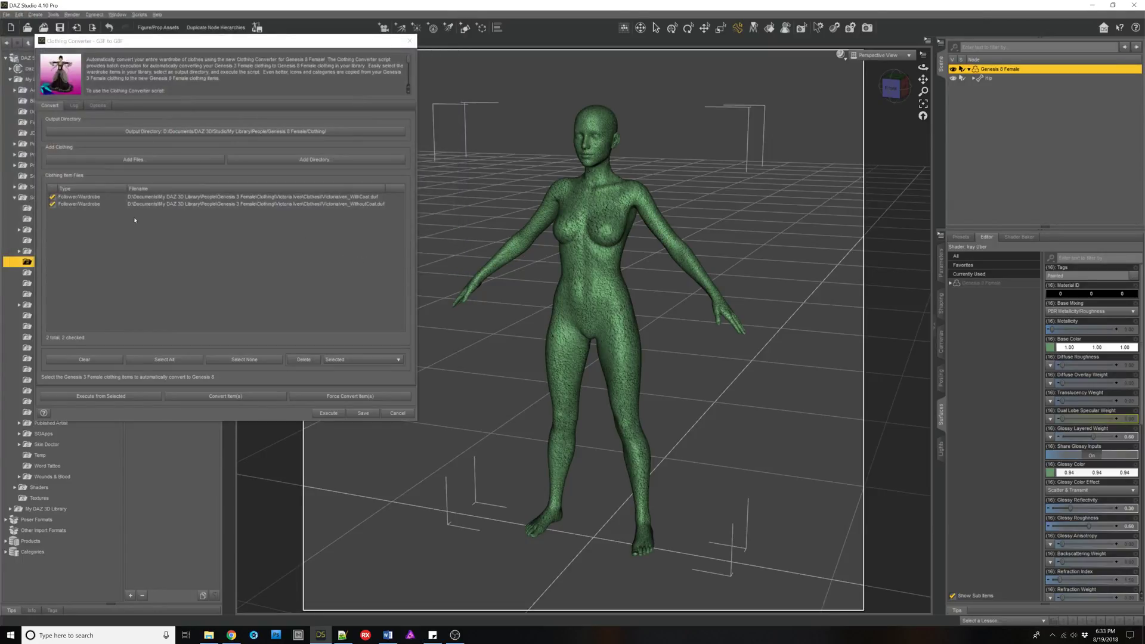
Step: Uncheck the WithCoat and WithoutCoat wardrobe files in the clothing list
{"action": "left_click", "coordinate": [54, 200]}
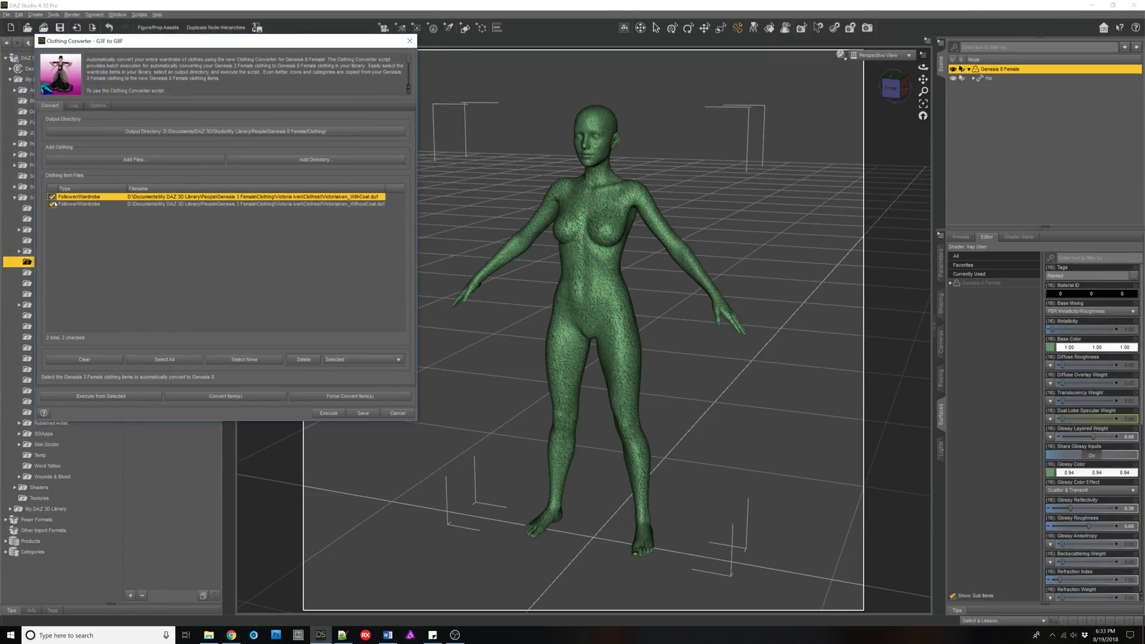
{"action": "left_click", "coordinate": [54, 204]}
{"action": "left_click", "coordinate": [52, 204]}
{"action": "left_click", "coordinate": [53, 198]}
Step: Turn off Check Content Type When Adding Files and add the Belt.duf preset from the Materials/Iray folder to the list
{"action": "left_click", "coordinate": [98, 105]}
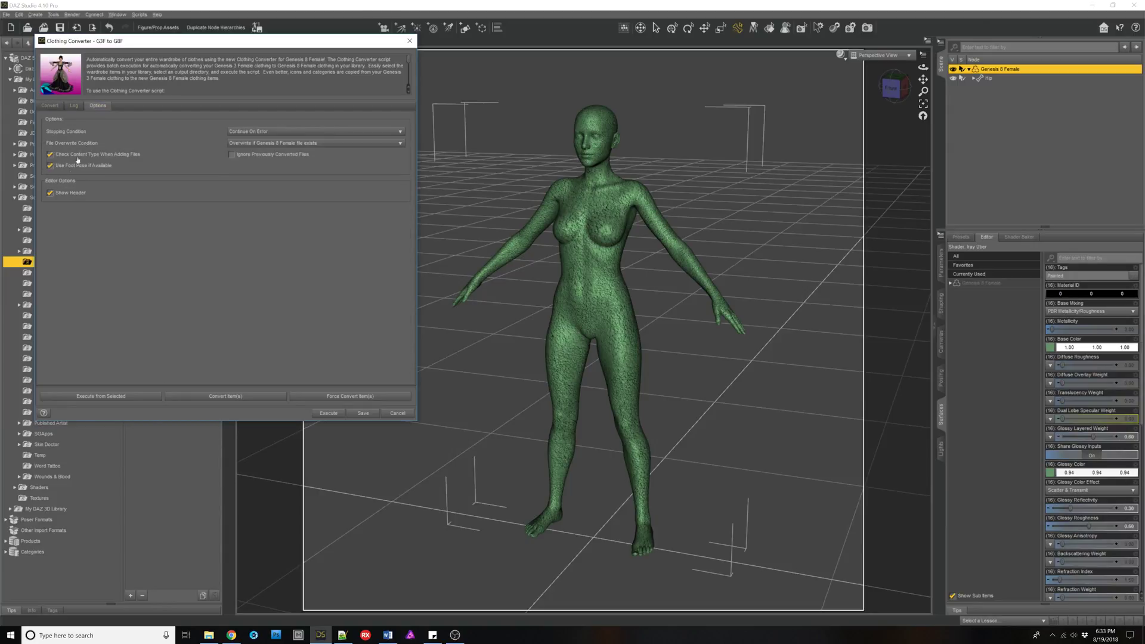
{"action": "left_click", "coordinate": [74, 153]}
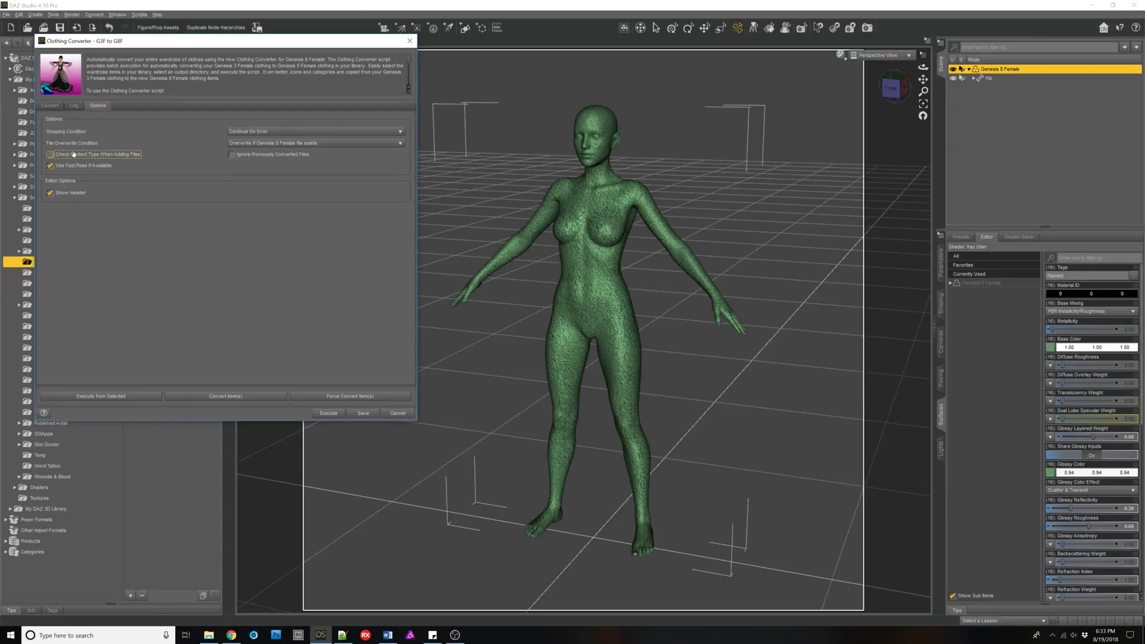
{"action": "left_click", "coordinate": [50, 106]}
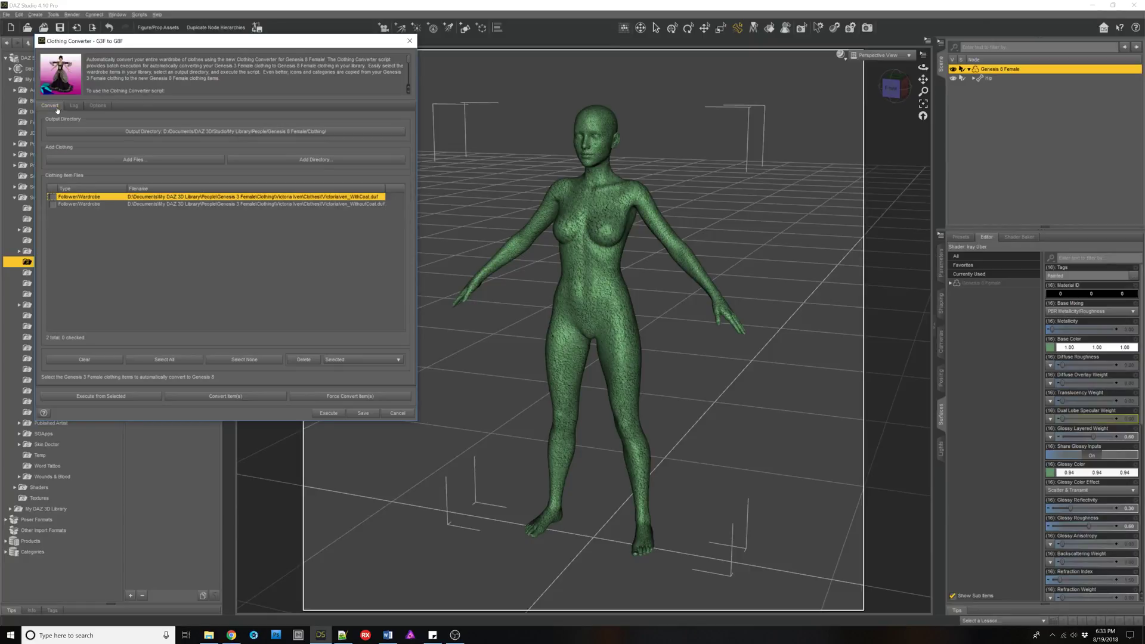
{"action": "left_click", "coordinate": [158, 160]}
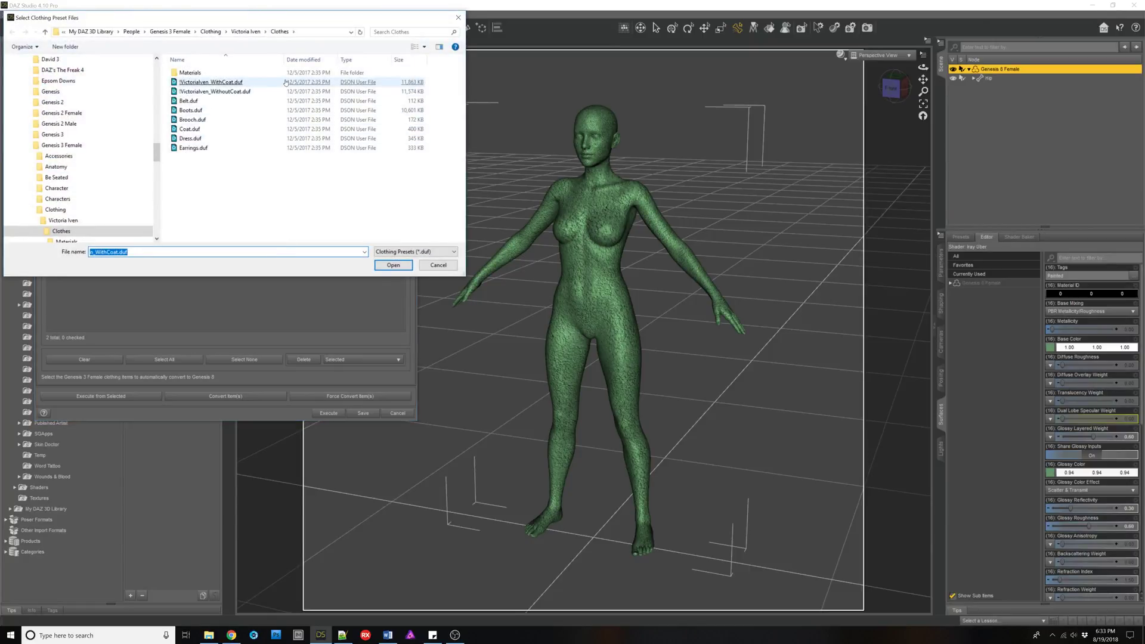
{"action": "left_click", "coordinate": [423, 268]}
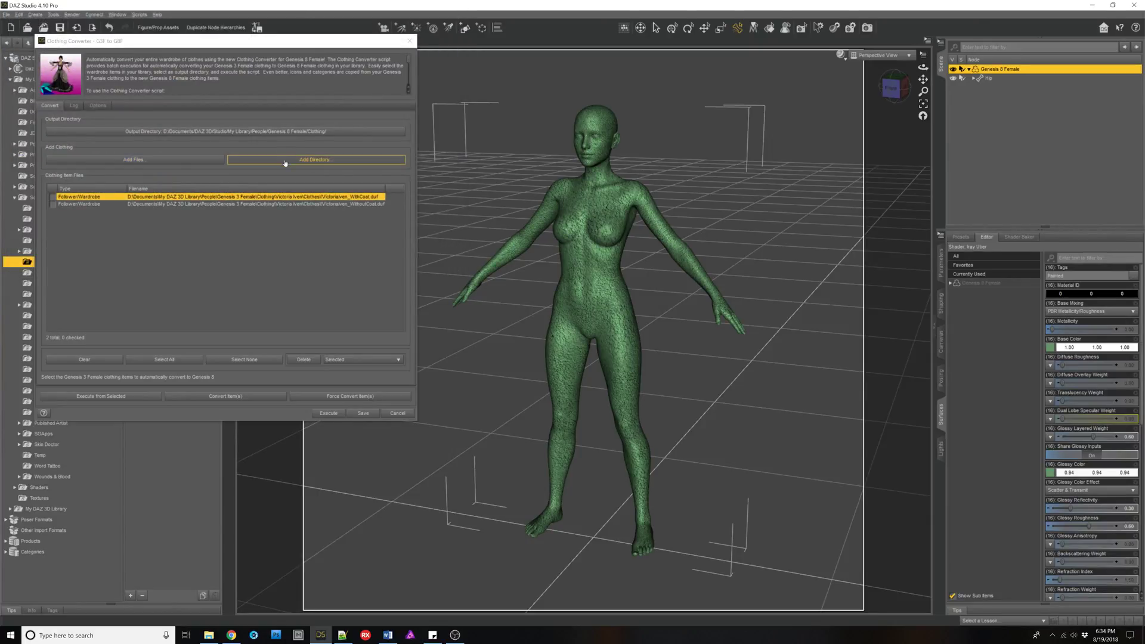
{"action": "left_click", "coordinate": [164, 163]}
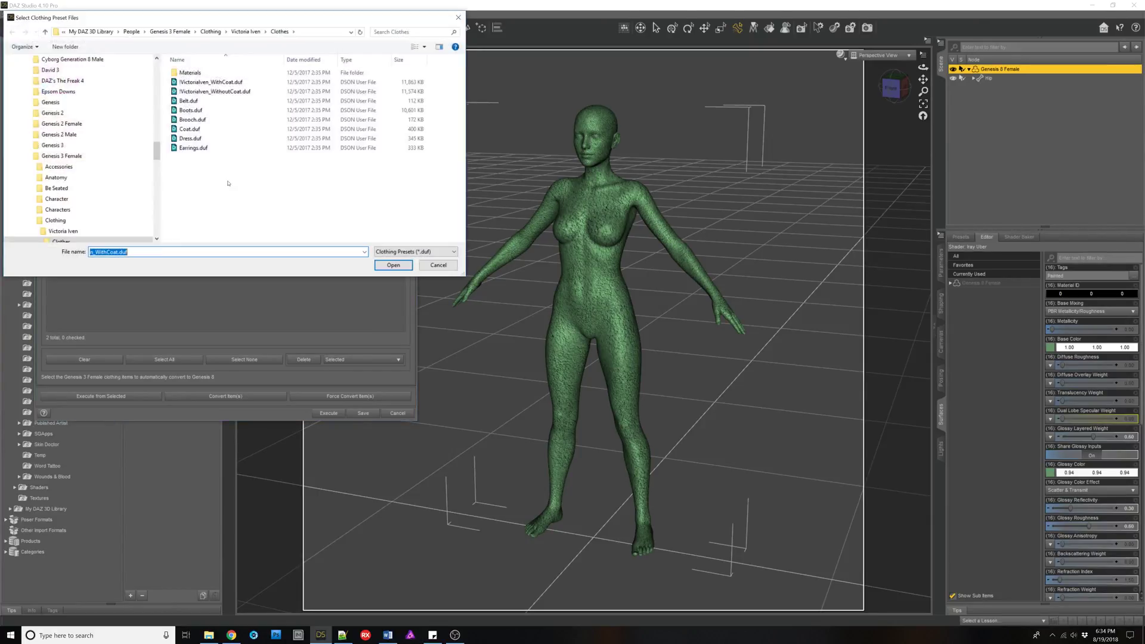
{"action": "double_click", "coordinate": [191, 72]}
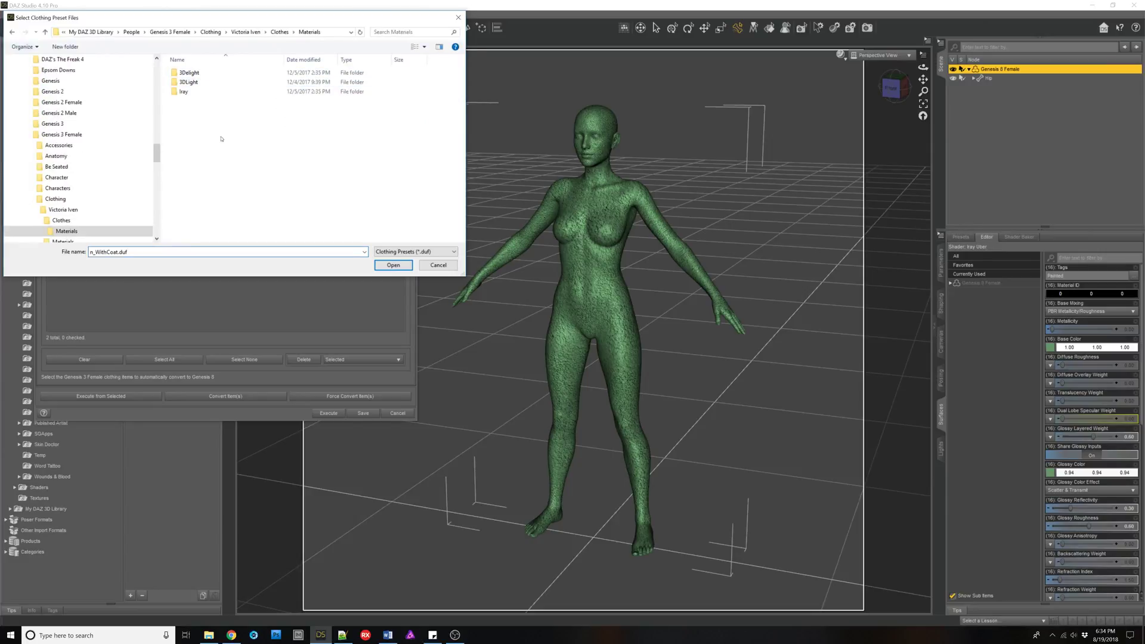
{"action": "double_click", "coordinate": [185, 91]}
{"action": "left_click", "coordinate": [193, 83]}
{"action": "double_click", "coordinate": [190, 82]}
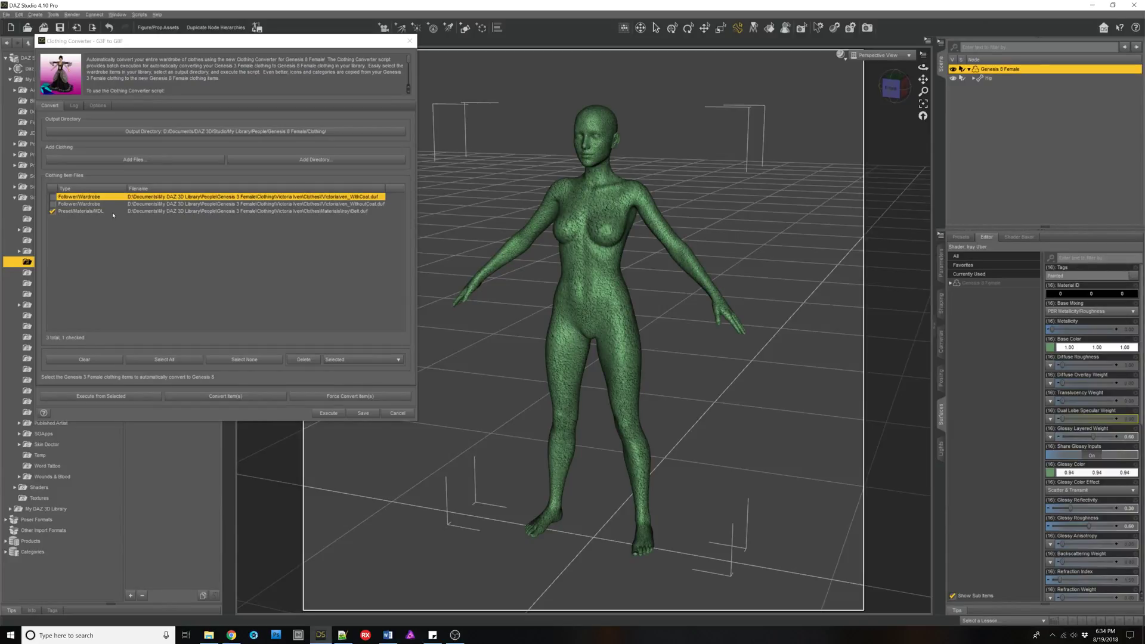
Step: Turn Check Content Type When Adding Files back on and clear the conversion list
{"action": "left_click", "coordinate": [98, 106]}
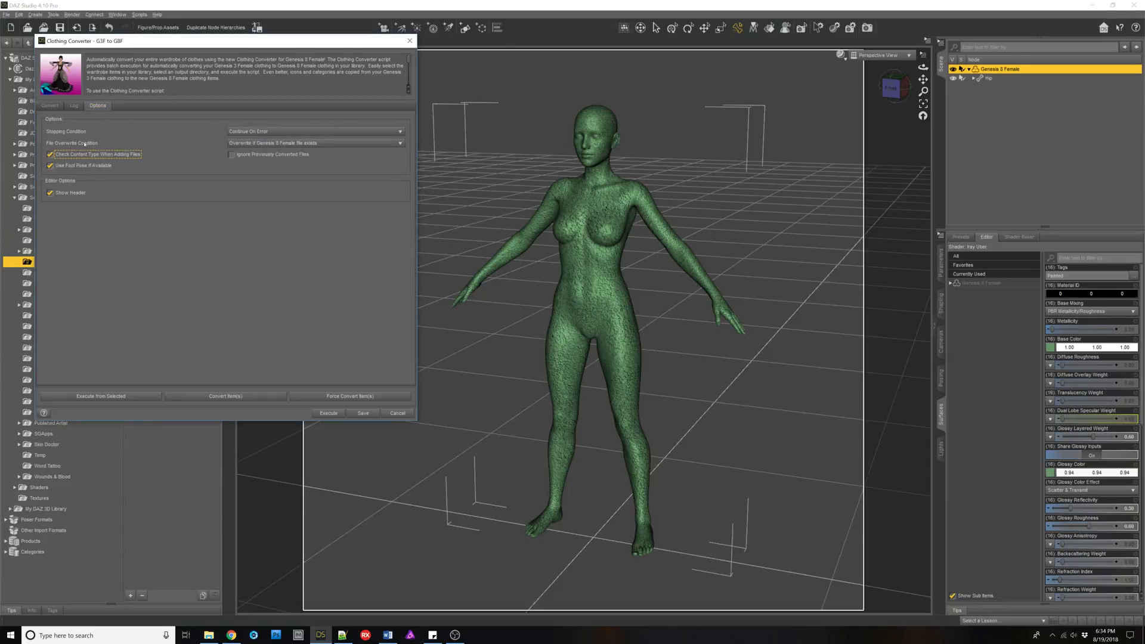
{"action": "left_click", "coordinate": [50, 106]}
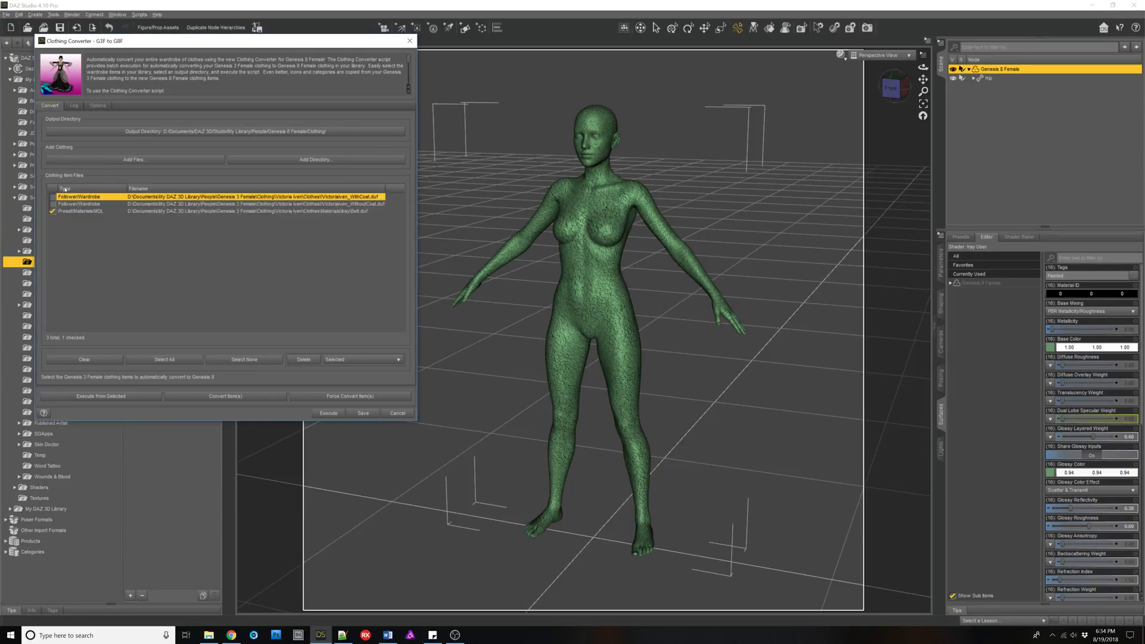
{"action": "left_click", "coordinate": [89, 359]}
Step: Toggle the Use Foot Pose if Available option off and on, leaving it enabled
{"action": "left_click", "coordinate": [98, 105]}
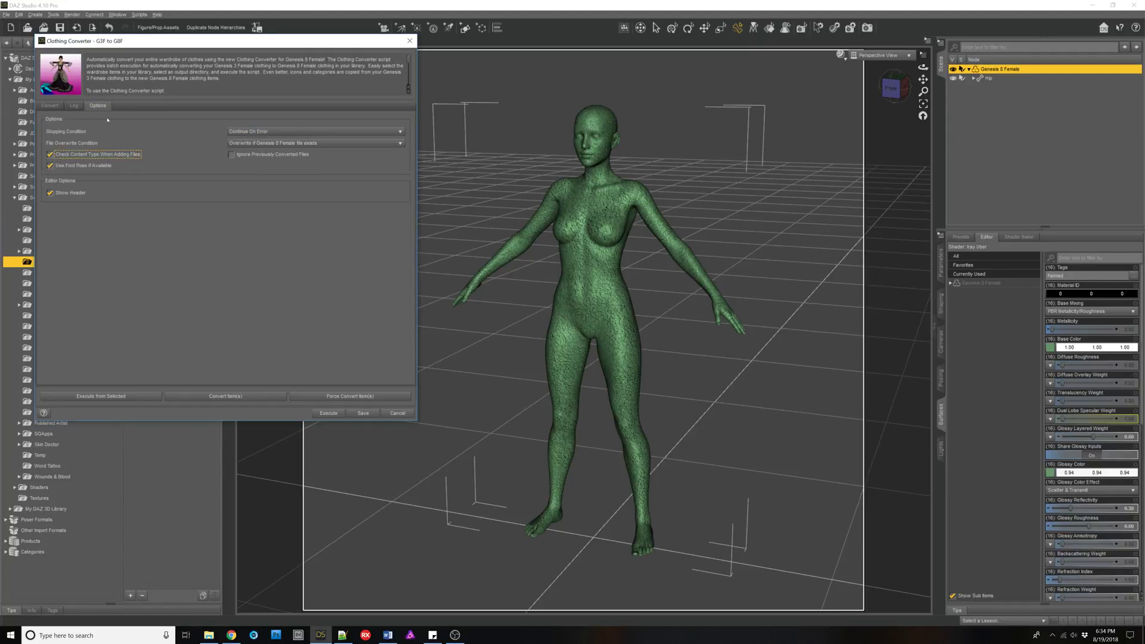
{"action": "left_click", "coordinate": [92, 167]}
{"action": "left_click", "coordinate": [80, 164]}
{"action": "left_click", "coordinate": [88, 166]}
{"action": "left_click", "coordinate": [101, 167]}
Step: Add the Victoria Iven clothing directory to the list and select the WithoutCoat, WithCoat and Brooch entries
{"action": "left_click", "coordinate": [50, 105]}
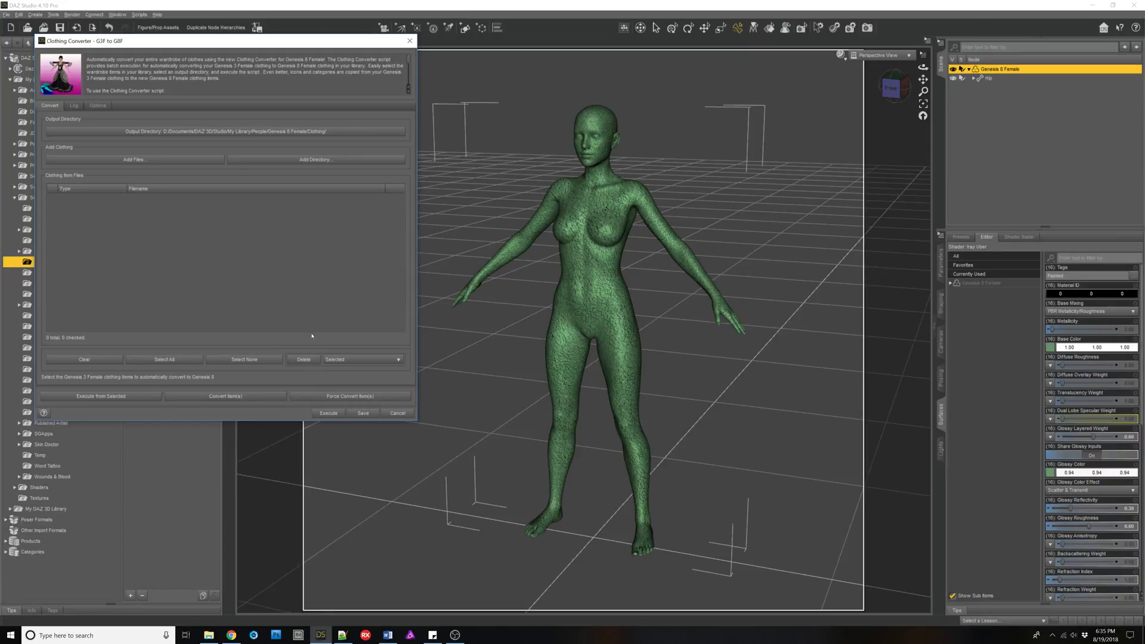
{"action": "left_click", "coordinate": [239, 160]}
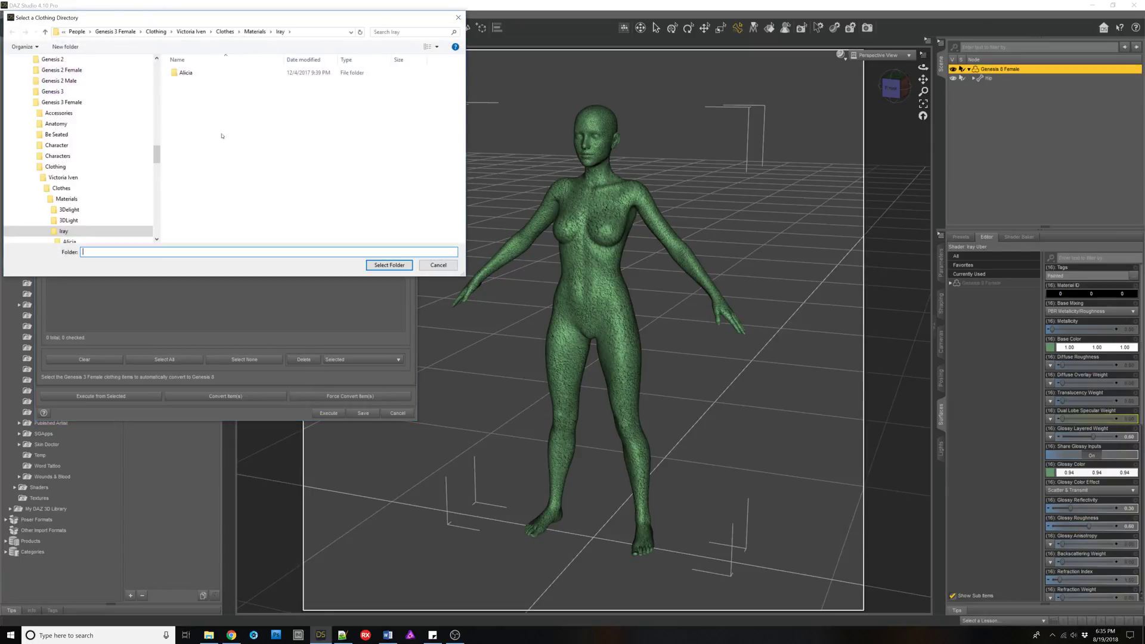
{"action": "left_click", "coordinate": [68, 177]}
{"action": "left_click", "coordinate": [388, 265]}
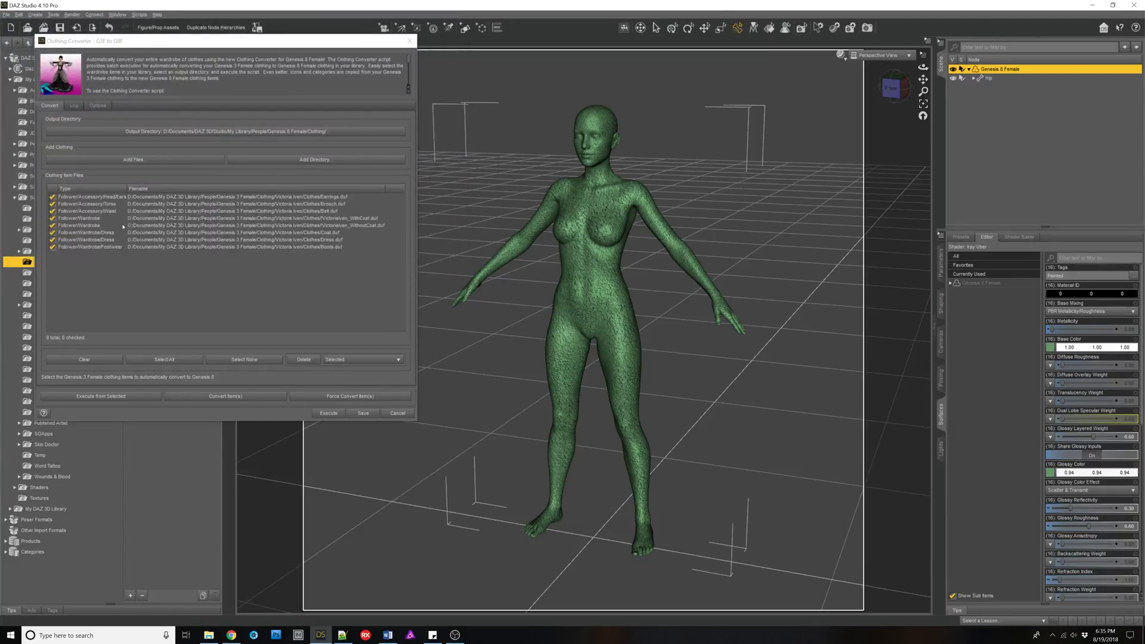
{"action": "left_click", "coordinate": [185, 225]}
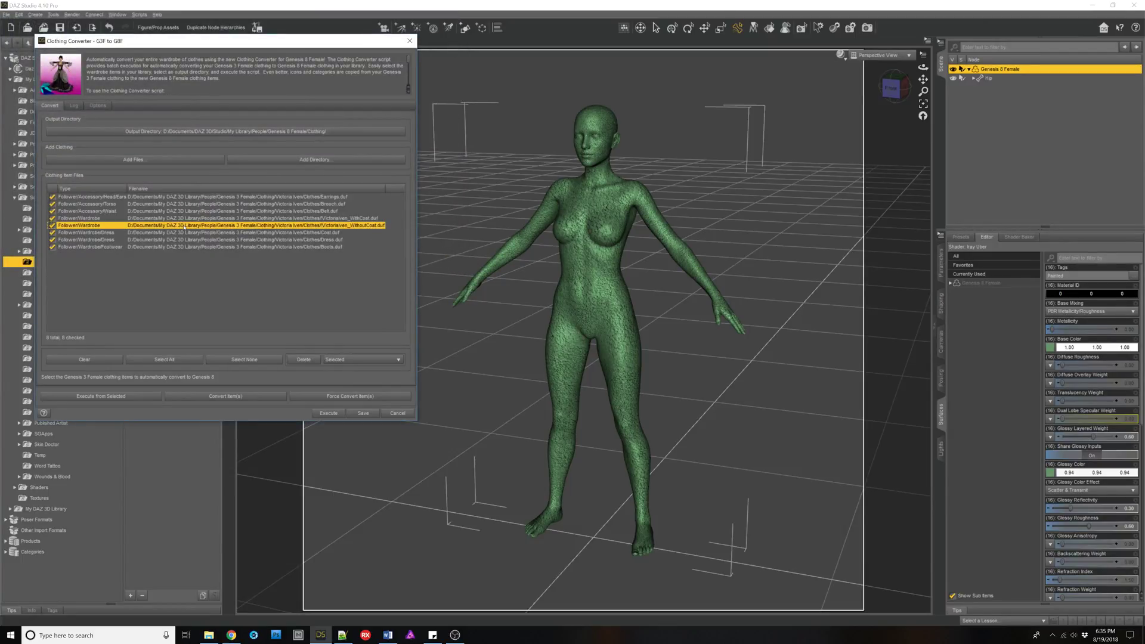
{"action": "left_click", "coordinate": [182, 218], "text": "ctrl"}
{"action": "left_click", "coordinate": [189, 204], "text": "ctrl"}
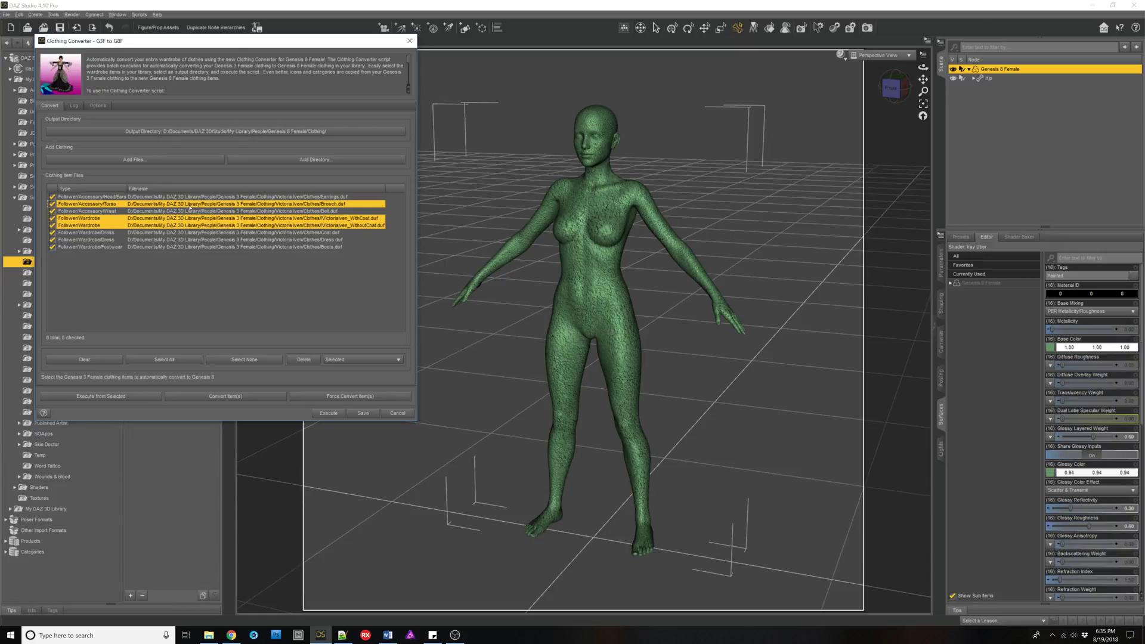
Step: Read the description of Use Foot Pose if Available and switch the option off and back on
{"action": "left_click", "coordinate": [104, 108]}
{"action": "left_click", "coordinate": [89, 167]}
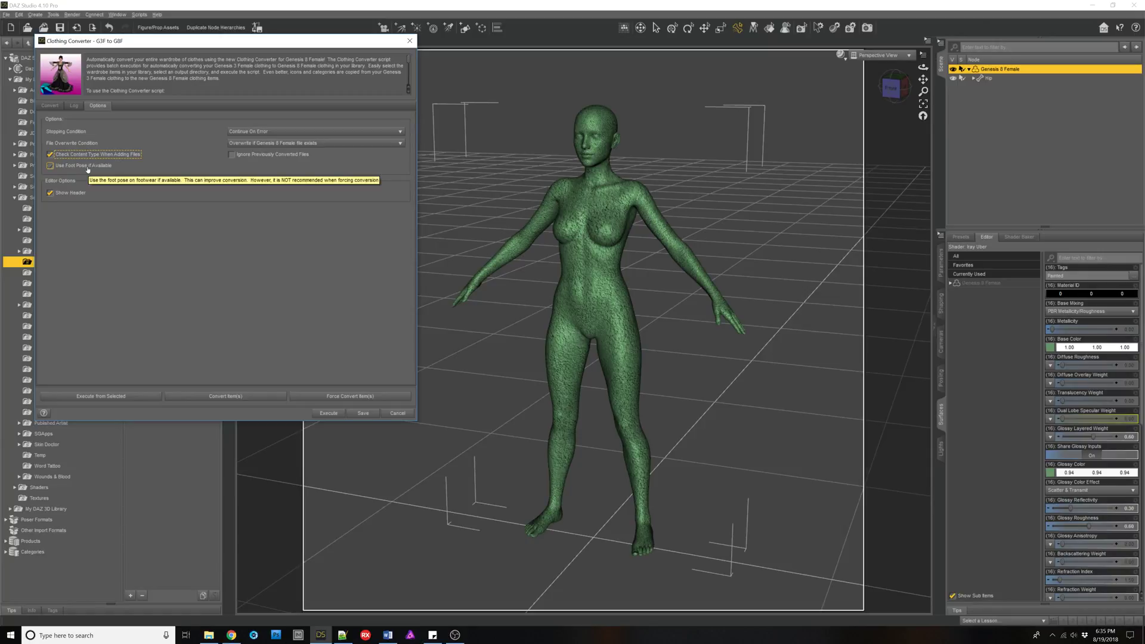
{"action": "left_click", "coordinate": [88, 167]}
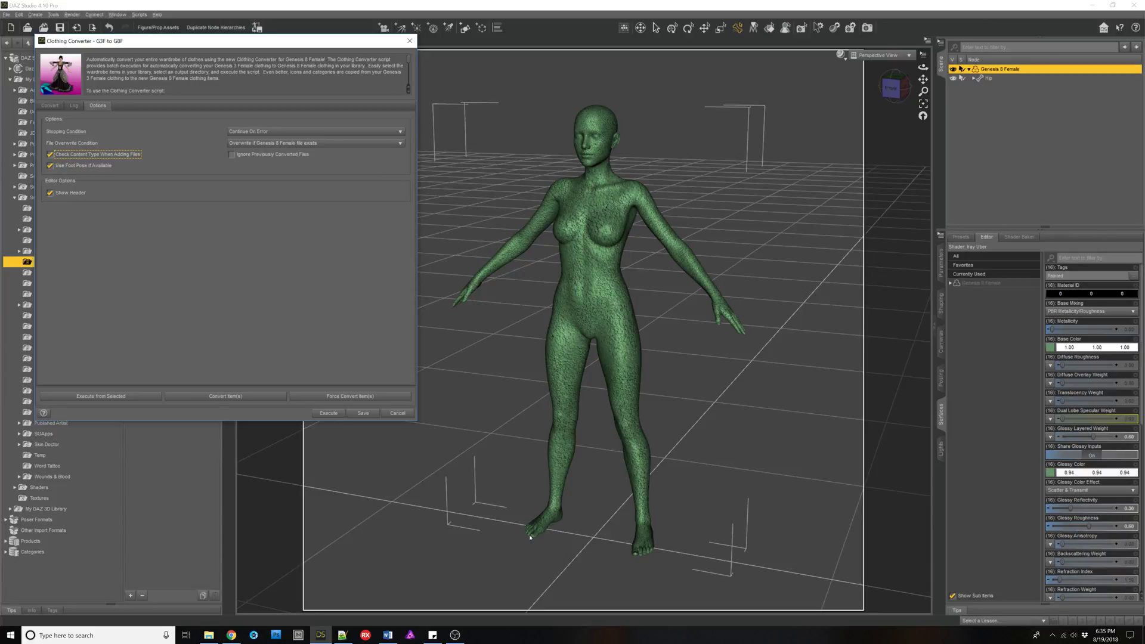
{"action": "left_click", "coordinate": [82, 167]}
{"action": "left_click", "coordinate": [82, 167]}
{"action": "left_click", "coordinate": [57, 107]}
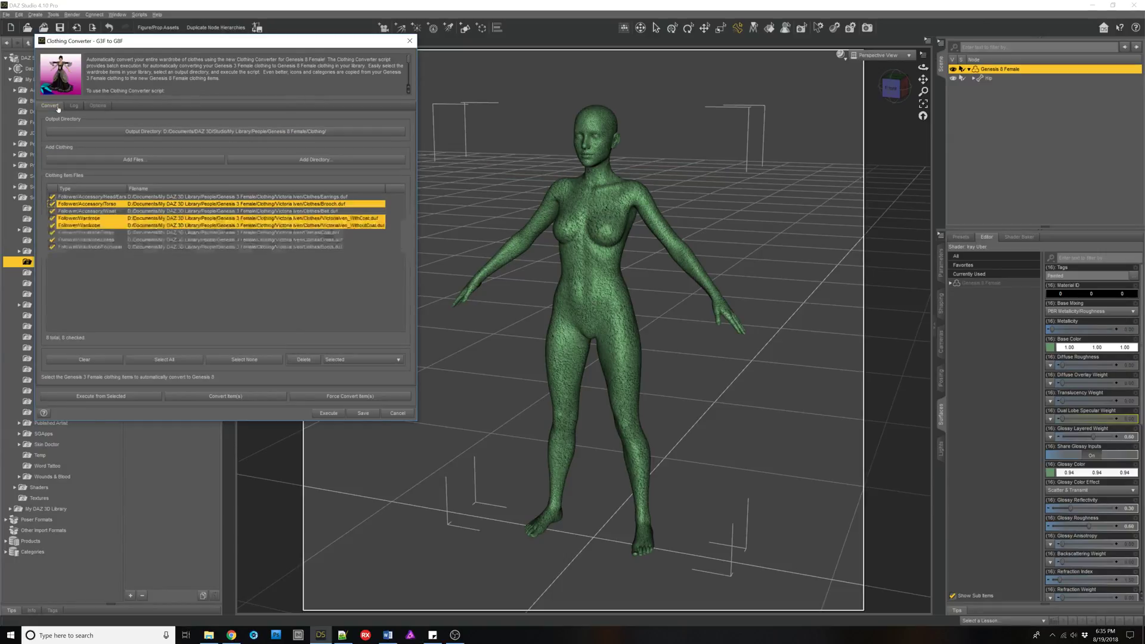
{"action": "left_click", "coordinate": [94, 360]}
{"action": "left_click", "coordinate": [288, 159]}
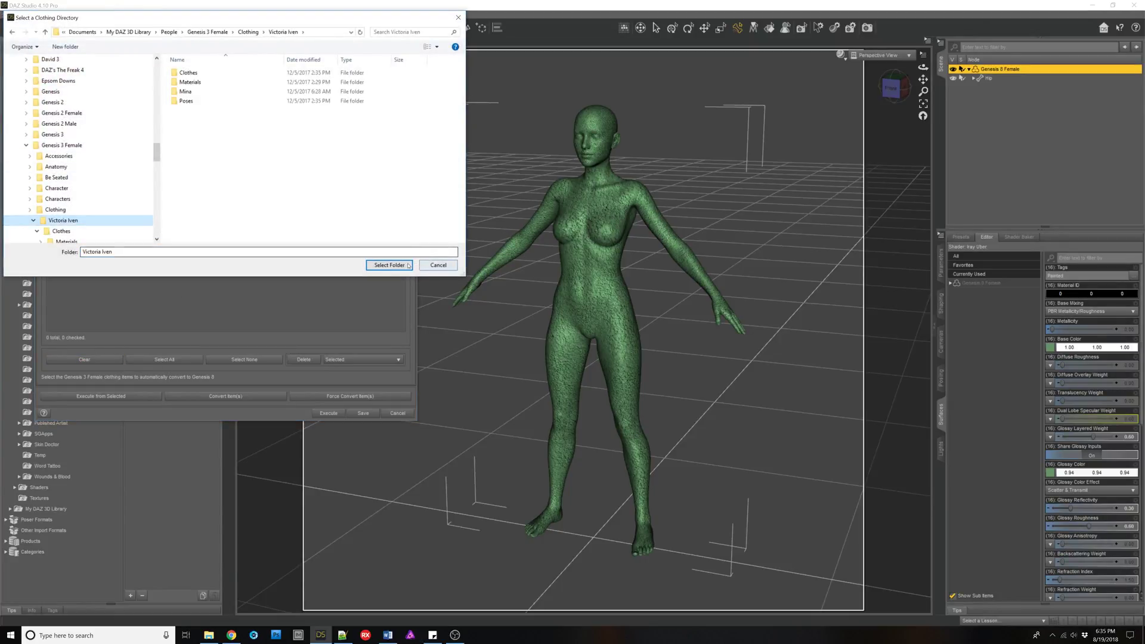
{"action": "left_click", "coordinate": [388, 265]}
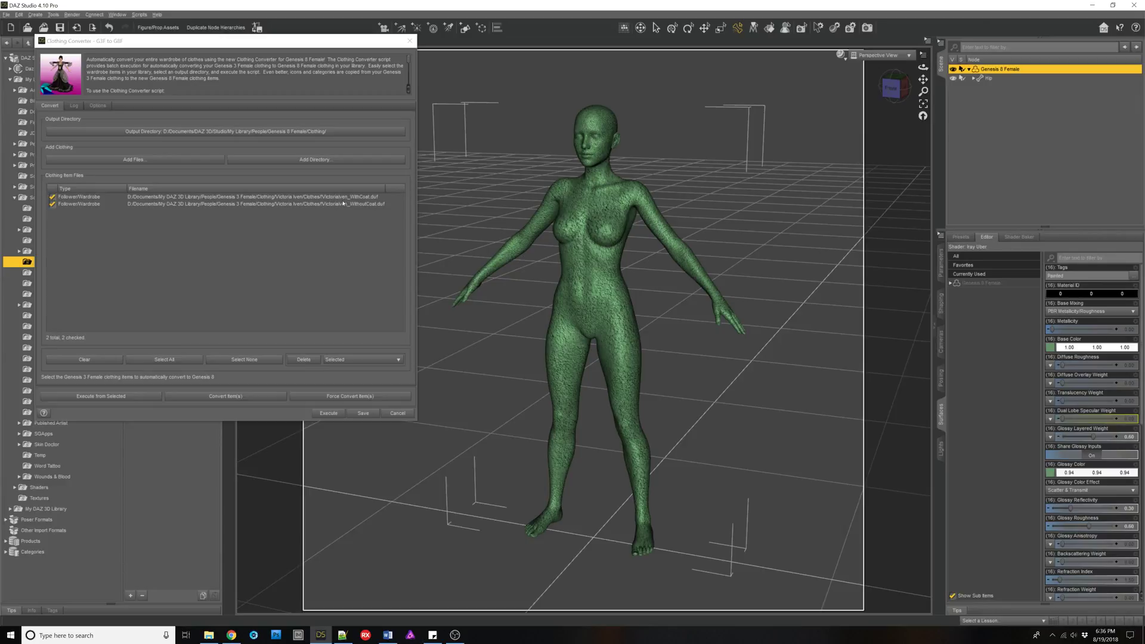
Step: Turn off the Show Header option and reduce the converter dialog's height
{"action": "left_click", "coordinate": [97, 106]}
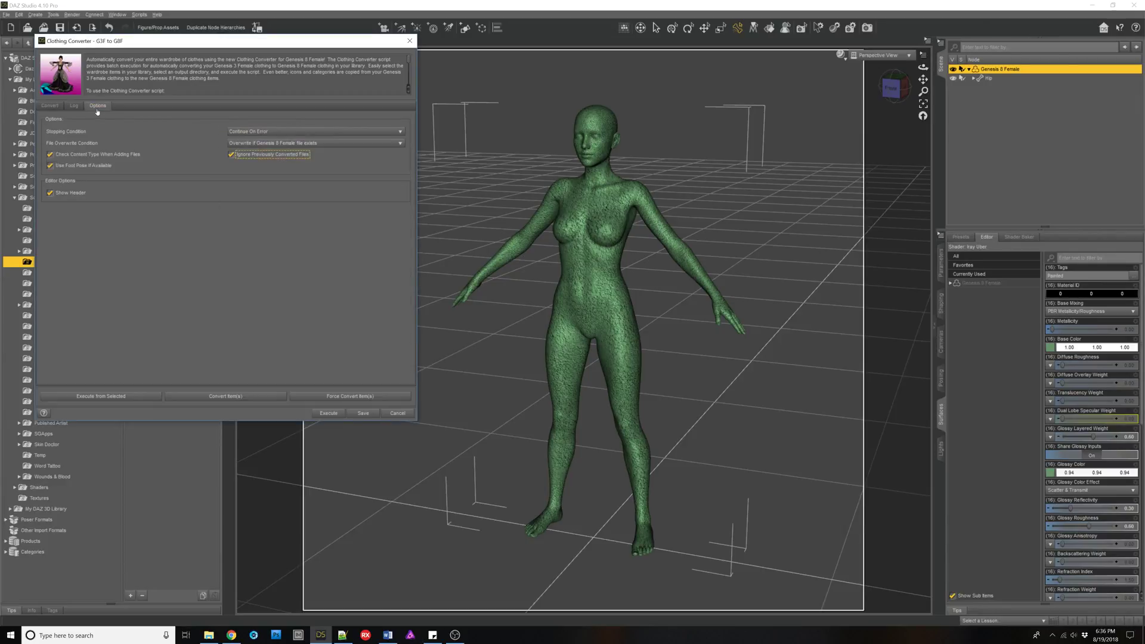
{"action": "left_click", "coordinate": [69, 194]}
{"action": "left_click", "coordinate": [80, 194]}
{"action": "left_click", "coordinate": [81, 195]}
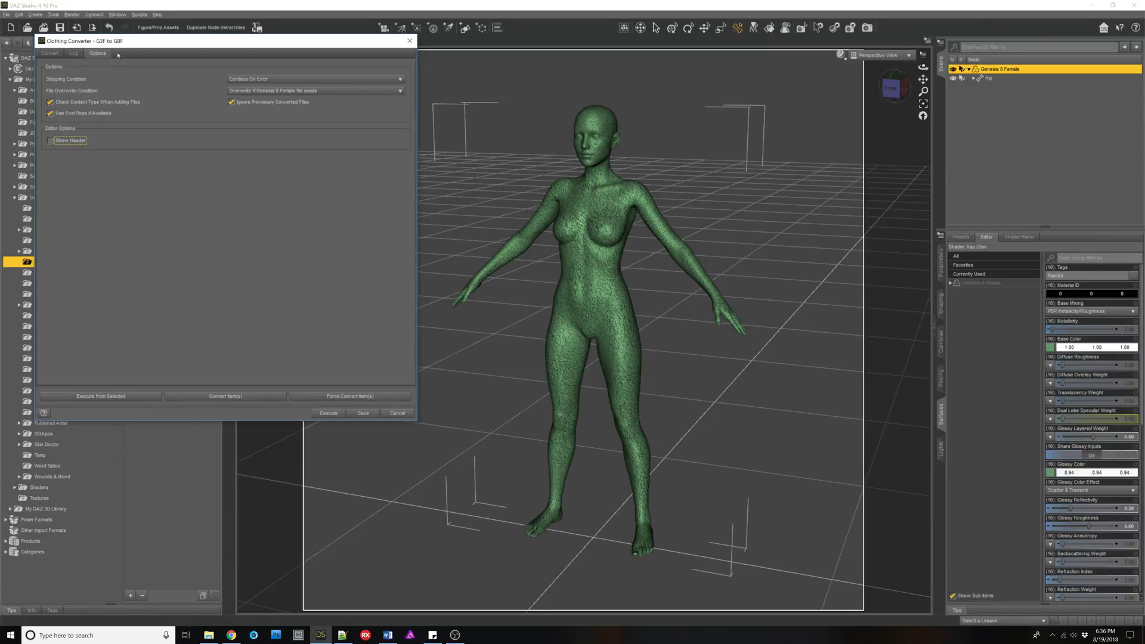
{"action": "left_click", "coordinate": [50, 53]}
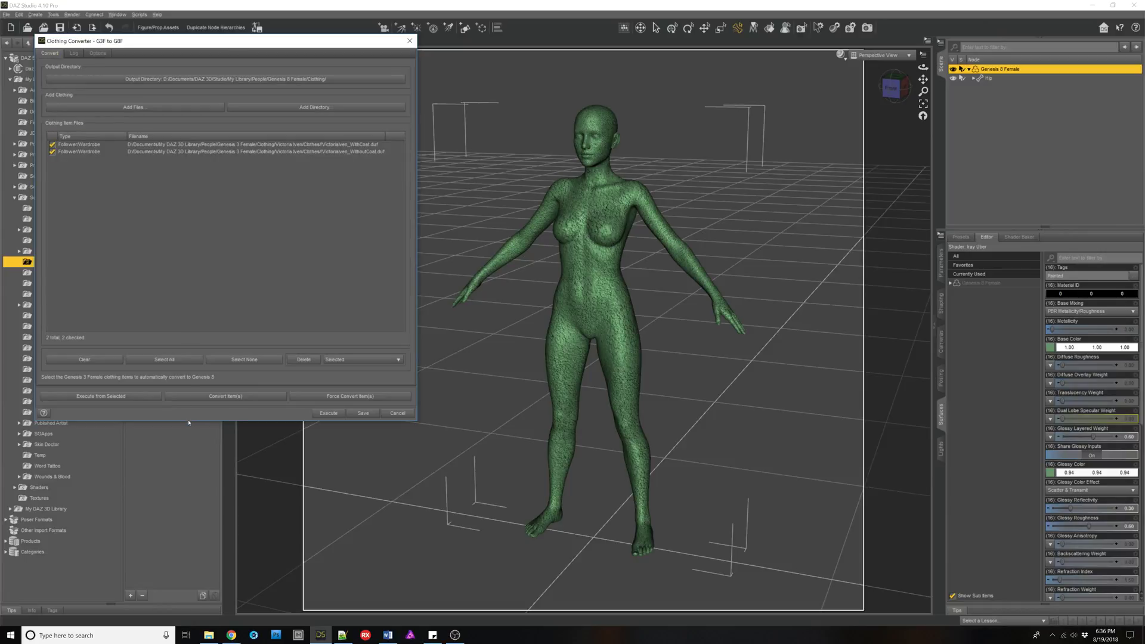
{"action": "left_click_drag", "start_coordinate": [188, 421], "coordinate": [194, 232]}
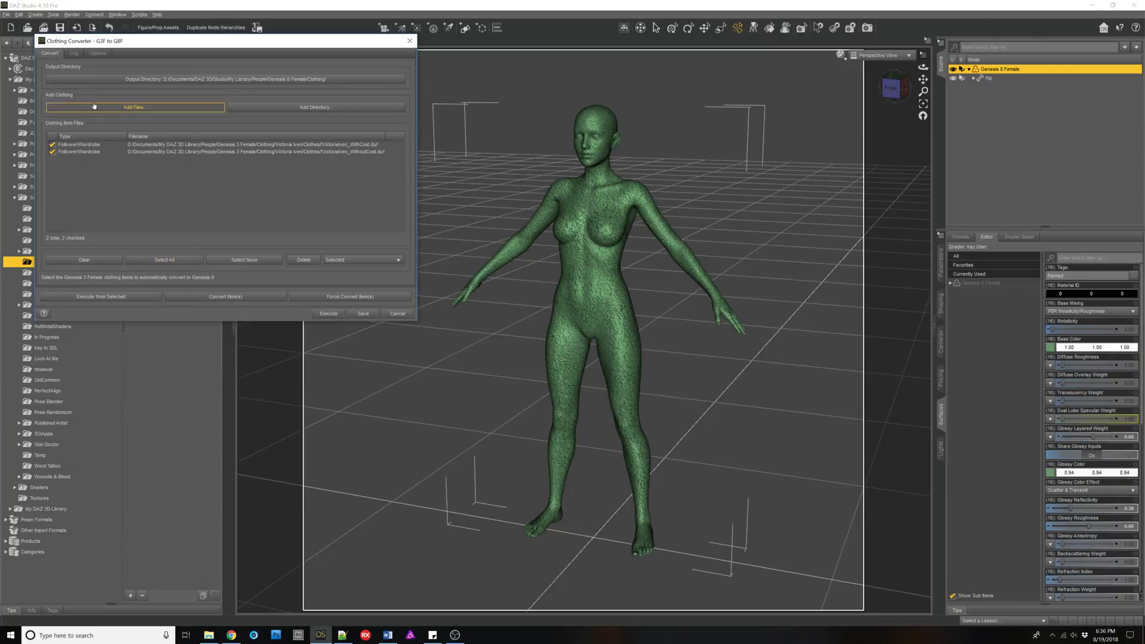
Step: Turn Show Header back on and make the converter dialog slightly taller
{"action": "left_click", "coordinate": [97, 53]}
{"action": "left_click", "coordinate": [67, 142]}
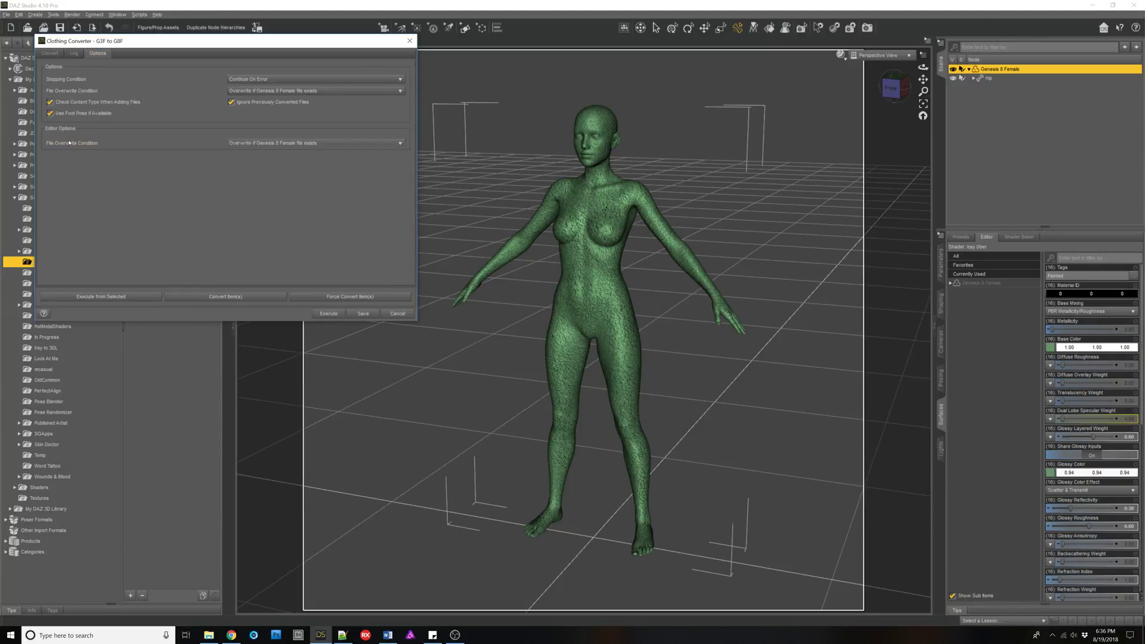
{"action": "left_click", "coordinate": [59, 106]}
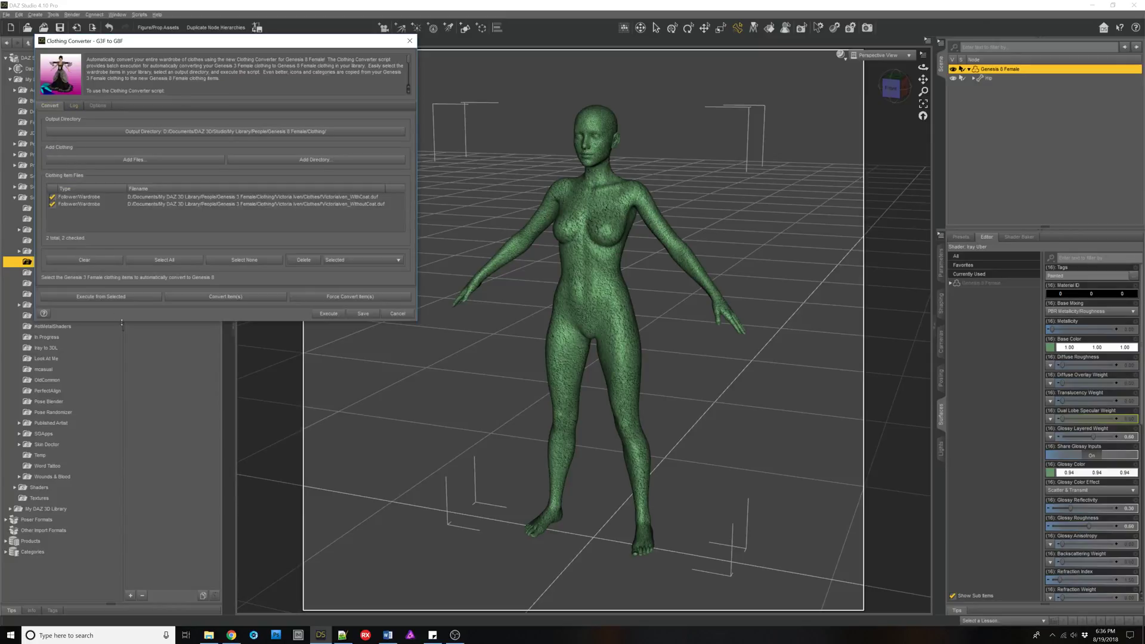
{"action": "left_click_drag", "start_coordinate": [123, 321], "coordinate": [124, 335]}
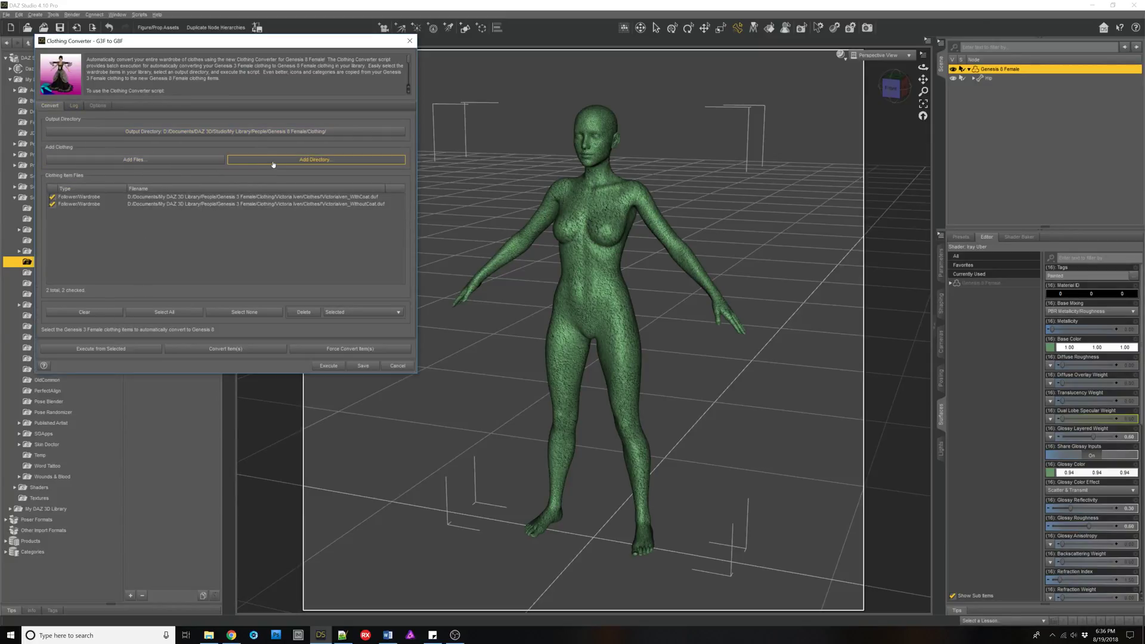
Step: Turn off Check Content Type When Adding Files and Ignore Previously Converted Files
{"action": "left_click", "coordinate": [98, 106]}
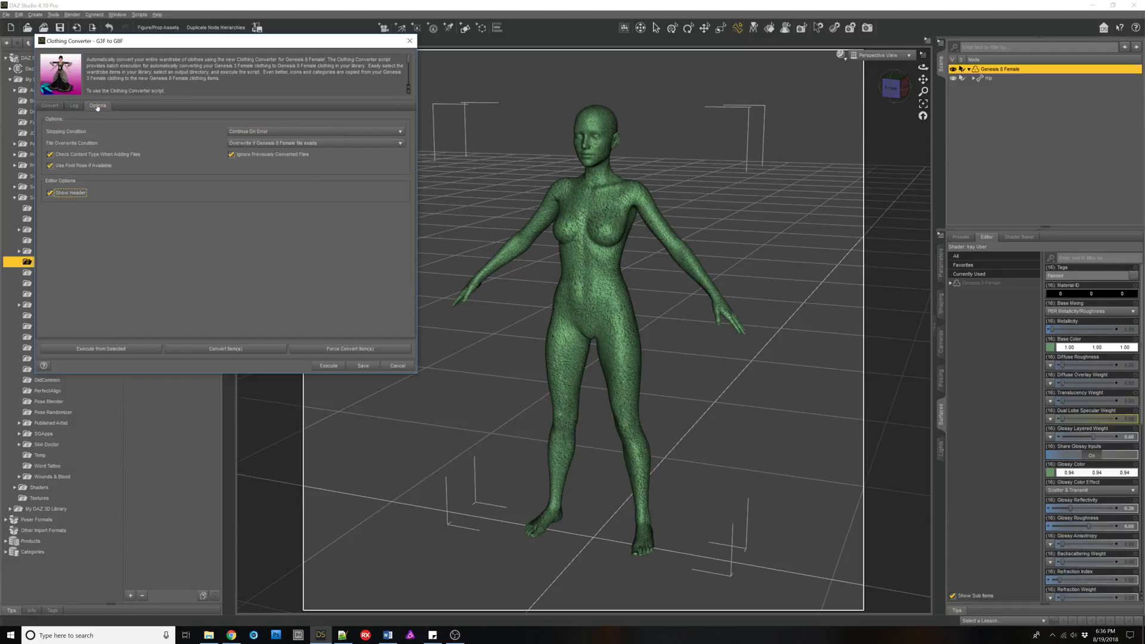
{"action": "left_click", "coordinate": [91, 158]}
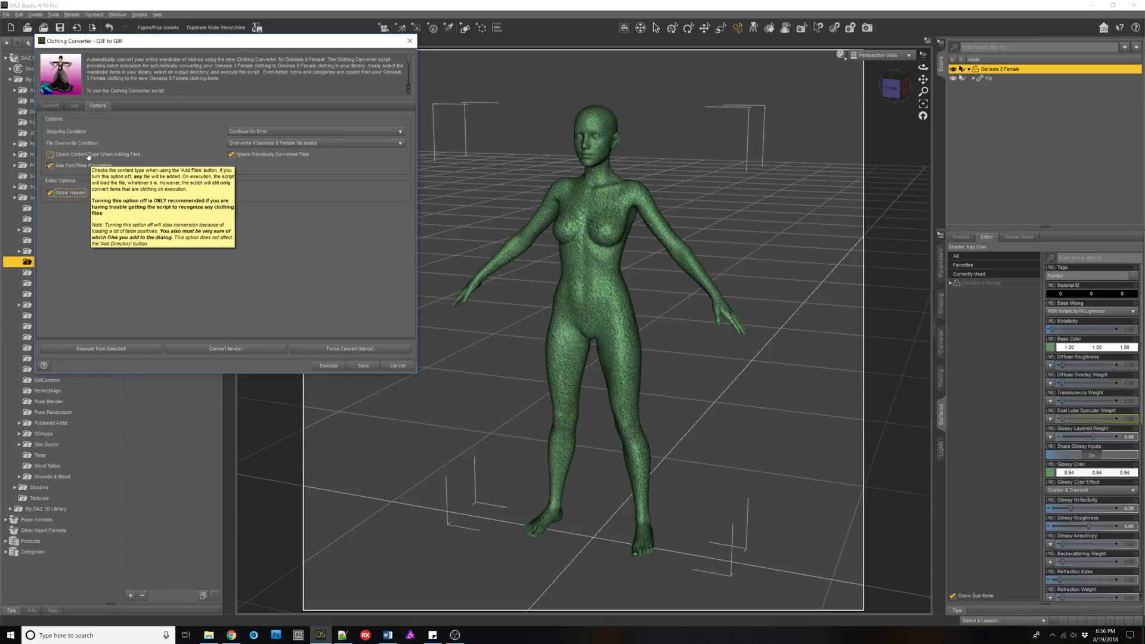
{"action": "left_click", "coordinate": [72, 155]}
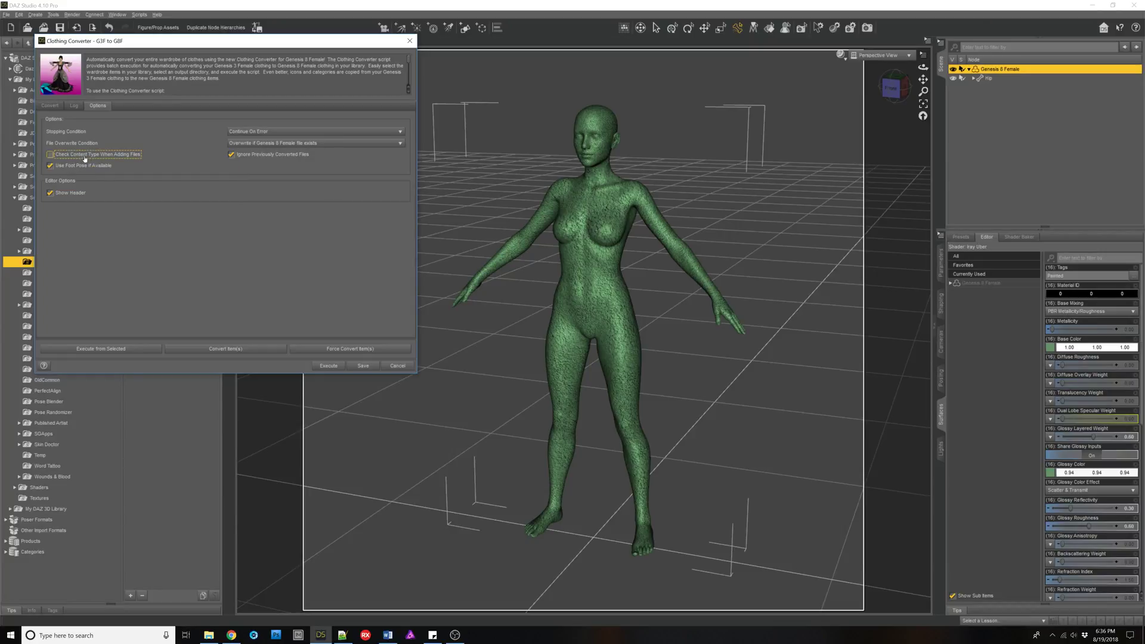
{"action": "left_click", "coordinate": [56, 106]}
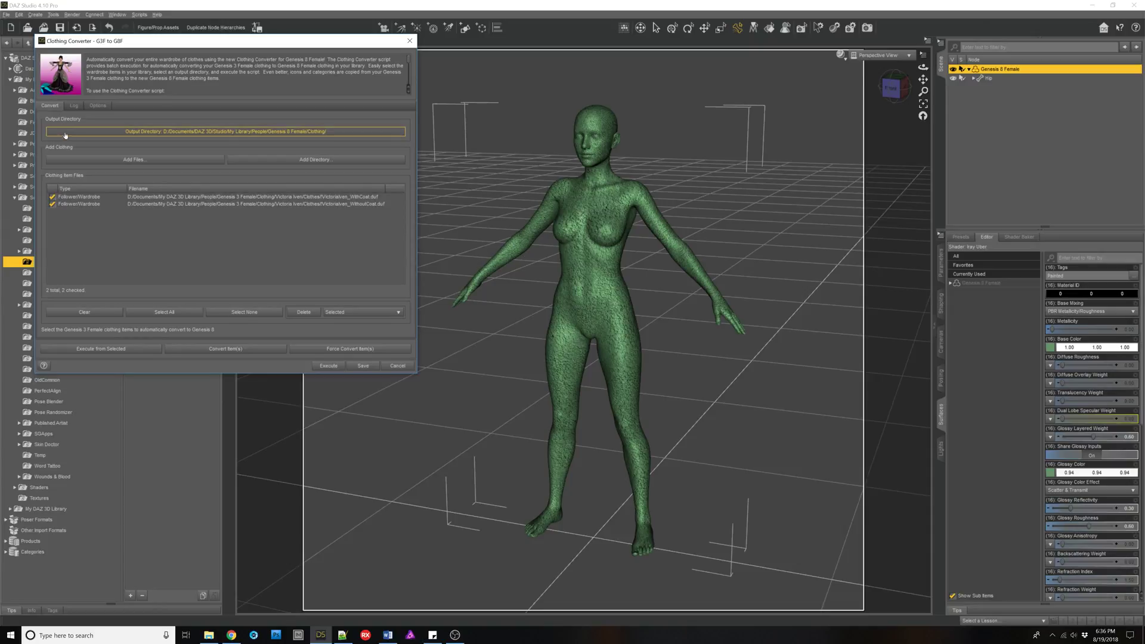
{"action": "left_click", "coordinate": [97, 106]}
{"action": "left_click", "coordinate": [231, 154]}
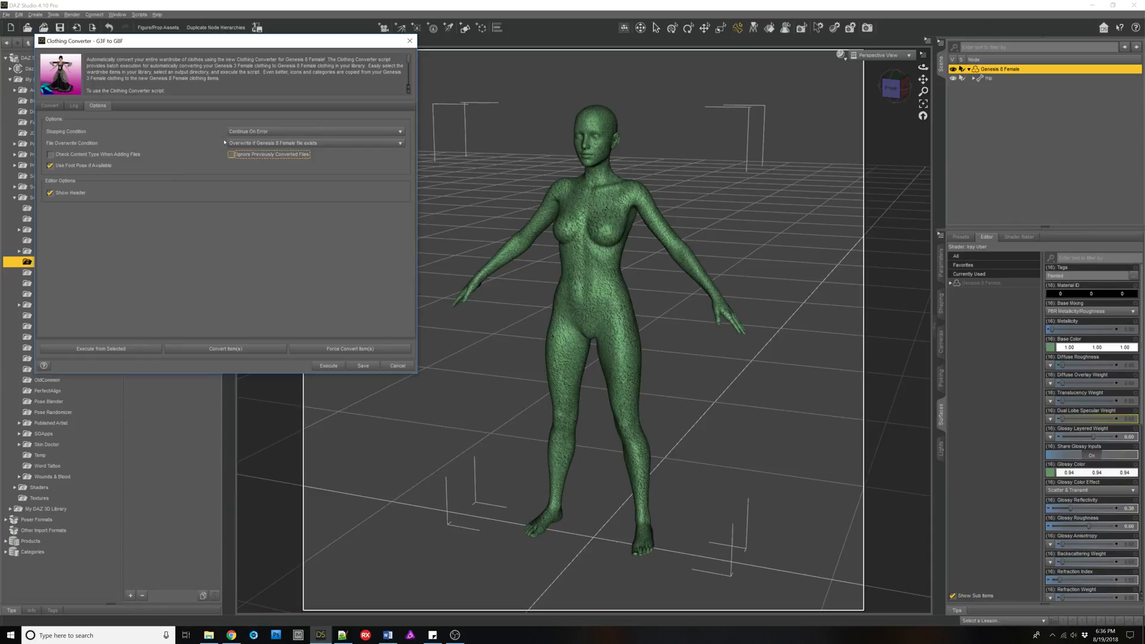
Step: Add the Victoria Iven clothing directory to the list again and select the first WithCoat entry
{"action": "left_click", "coordinate": [50, 105]}
{"action": "left_click", "coordinate": [280, 161]}
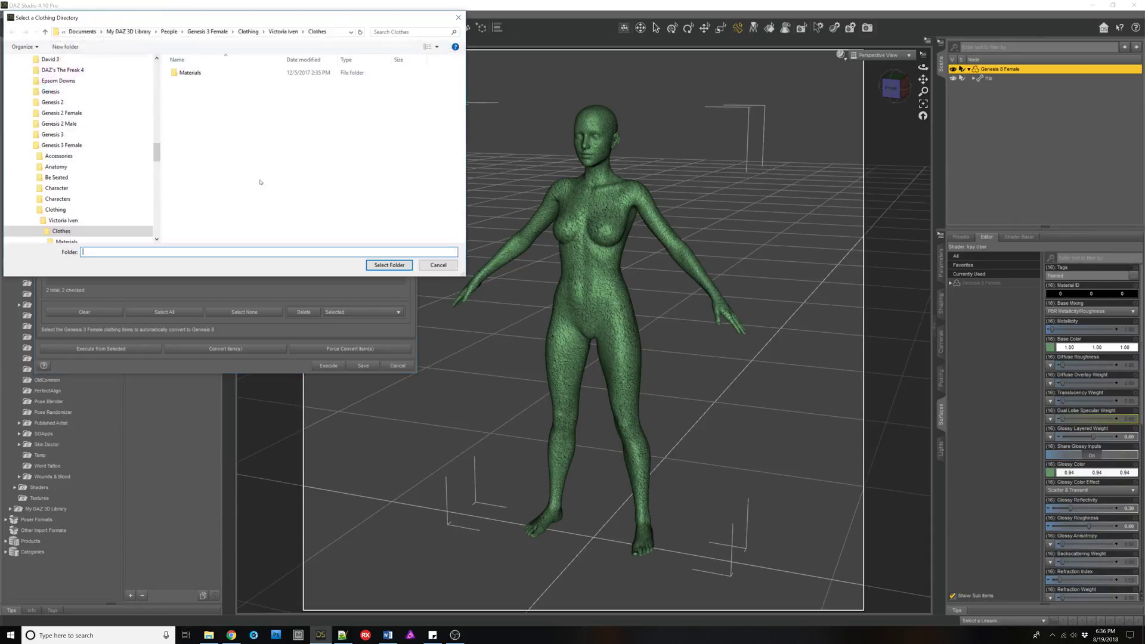
{"action": "left_click", "coordinate": [85, 222]}
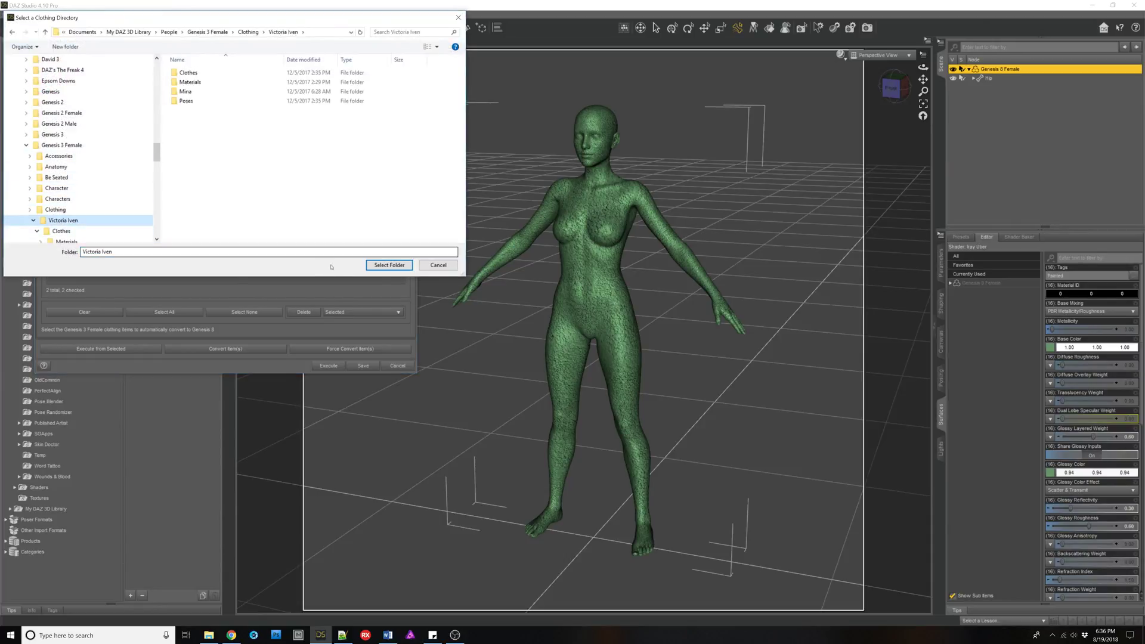
{"action": "key", "text": "Return"}
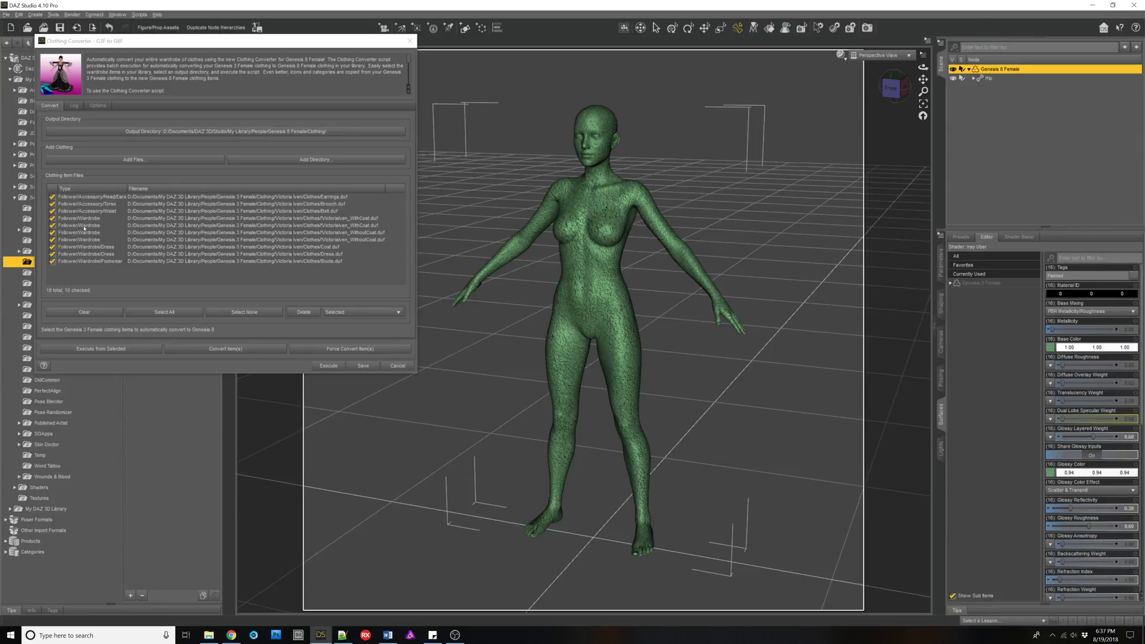
{"action": "left_click", "coordinate": [85, 219]}
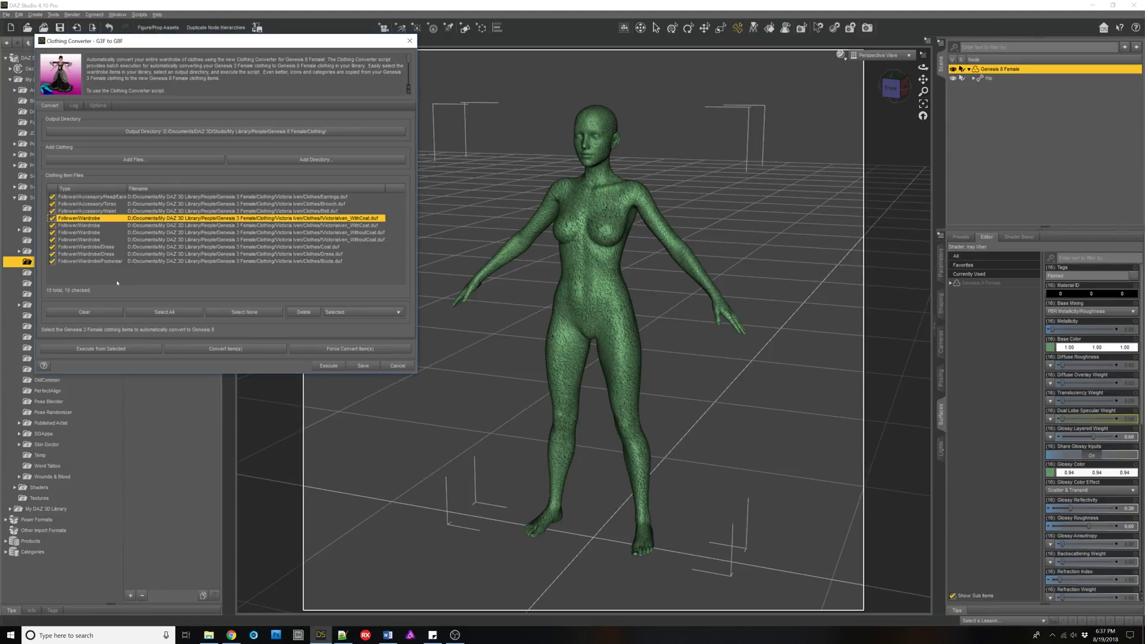
Step: Empty the conversion list and add the rhiannon directory from the Genesis 3 Female Clothing folder
{"action": "left_click", "coordinate": [89, 312]}
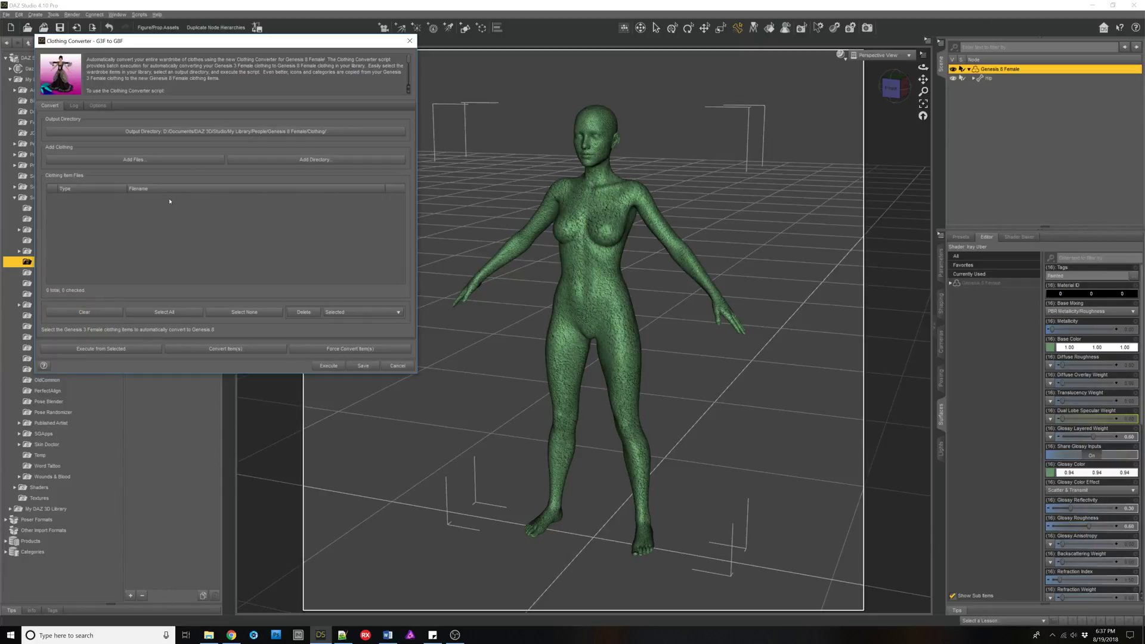
{"action": "left_click", "coordinate": [244, 160]}
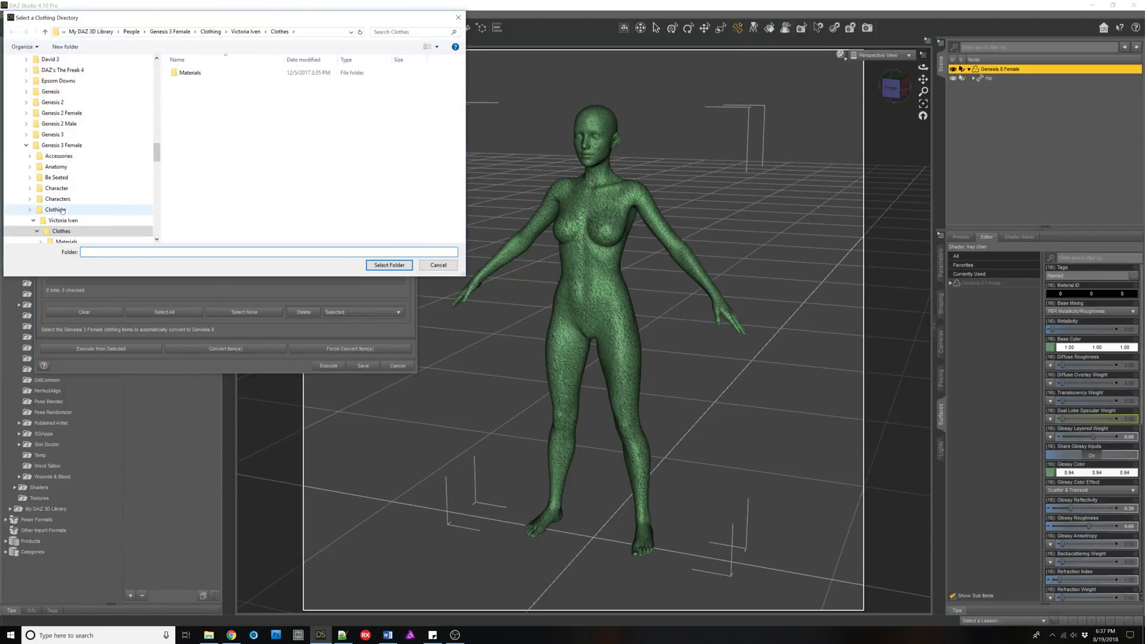
{"action": "left_click", "coordinate": [62, 210]}
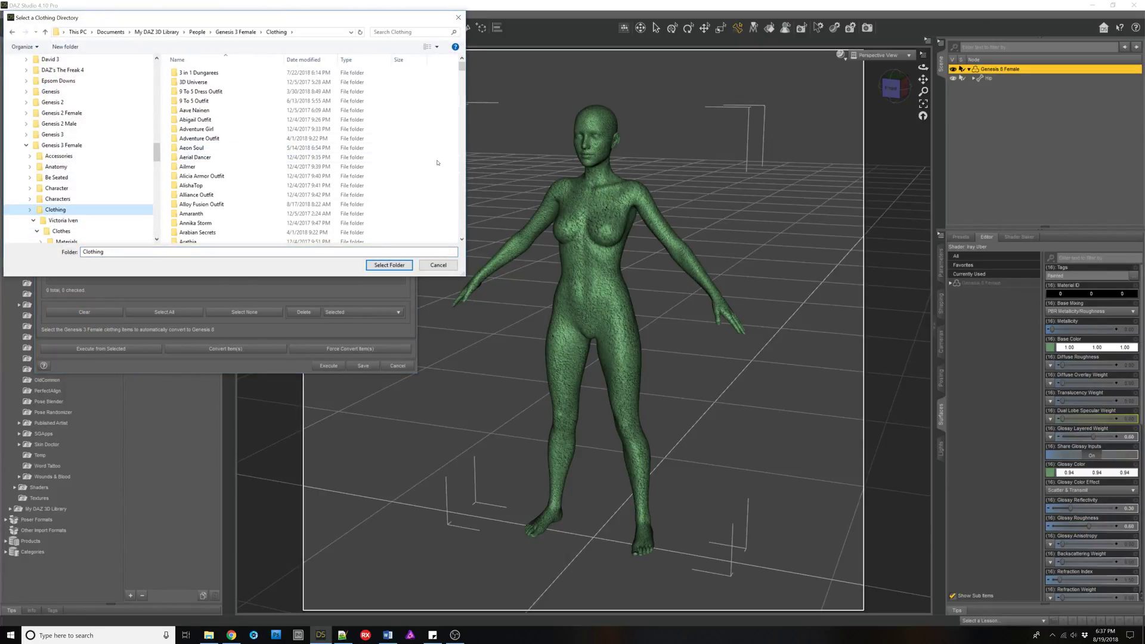
{"action": "scroll", "coordinate": [438, 173], "scroll_direction": "down", "scroll_amount": 20}
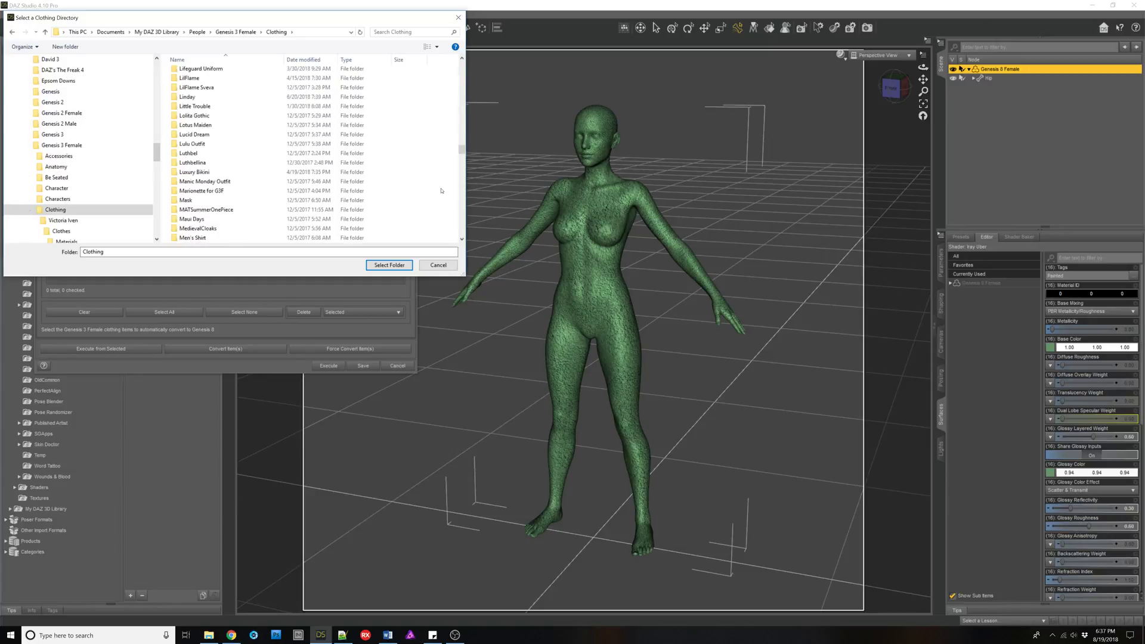
{"action": "scroll", "coordinate": [442, 191], "scroll_direction": "down", "scroll_amount": 15}
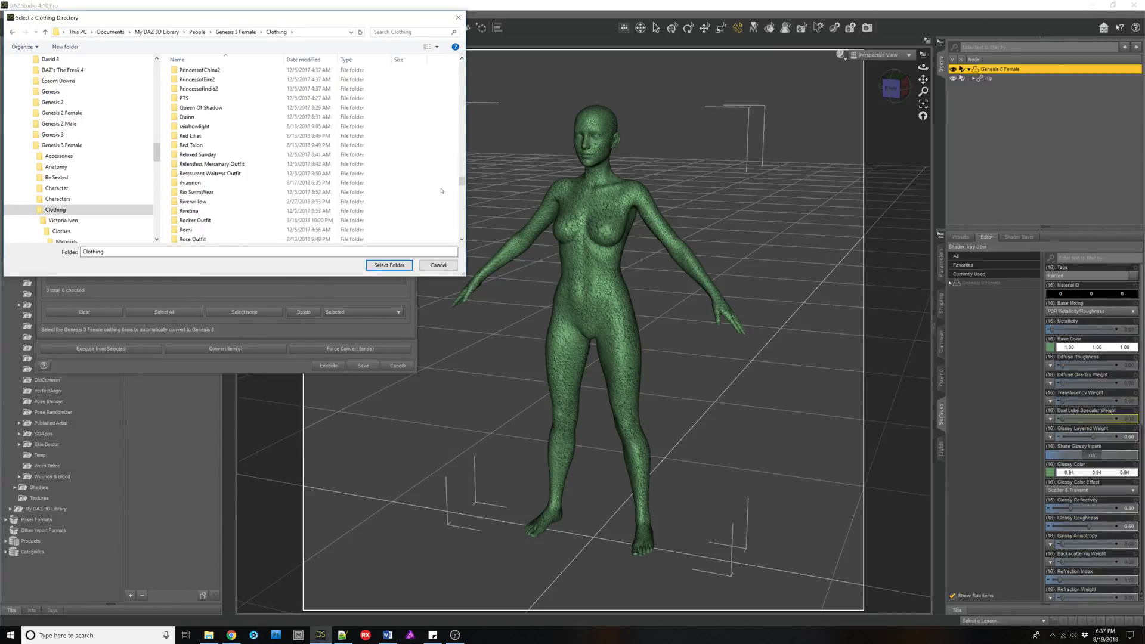
{"action": "double_click", "coordinate": [194, 182]}
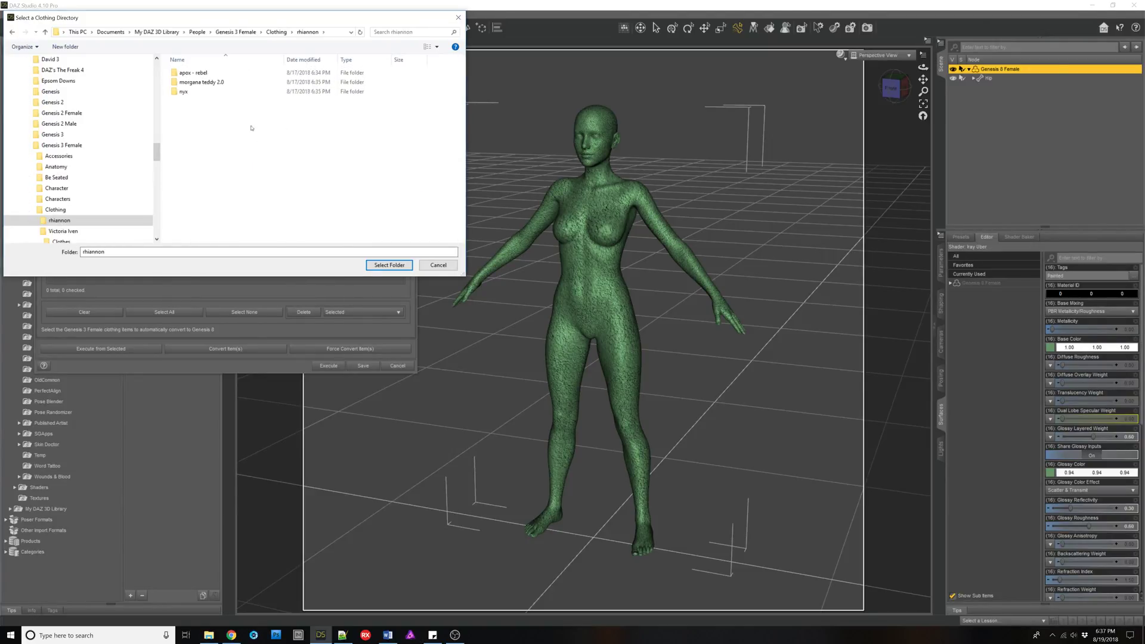
{"action": "left_click", "coordinate": [389, 265]}
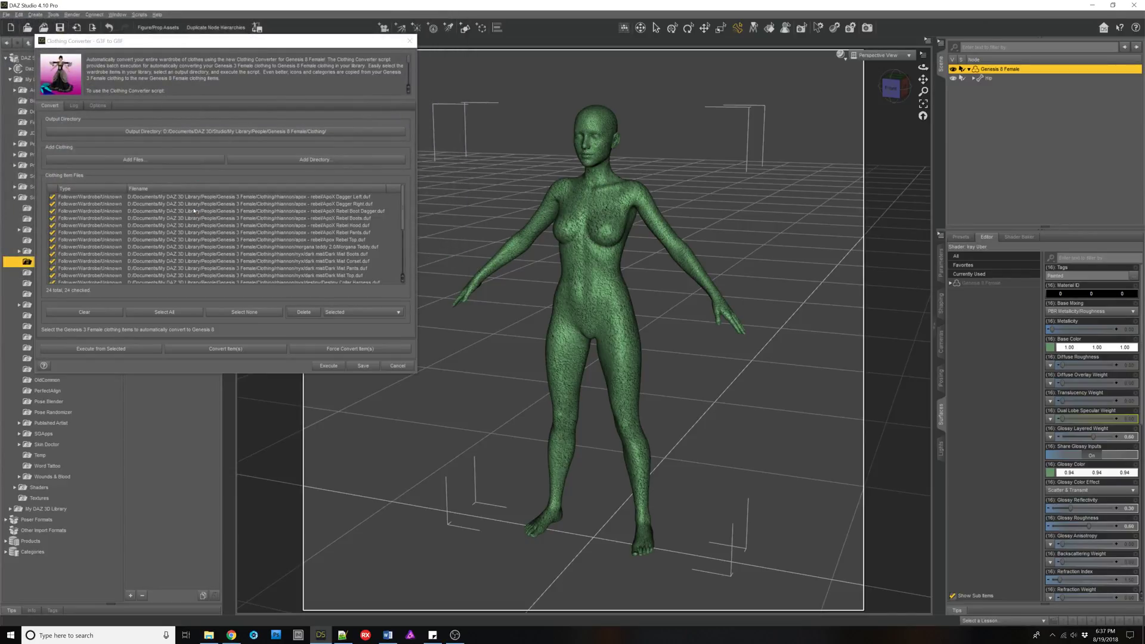
Step: Look through the types and file names of the added rhiannon entries and check the conversion options
{"action": "left_click", "coordinate": [89, 200]}
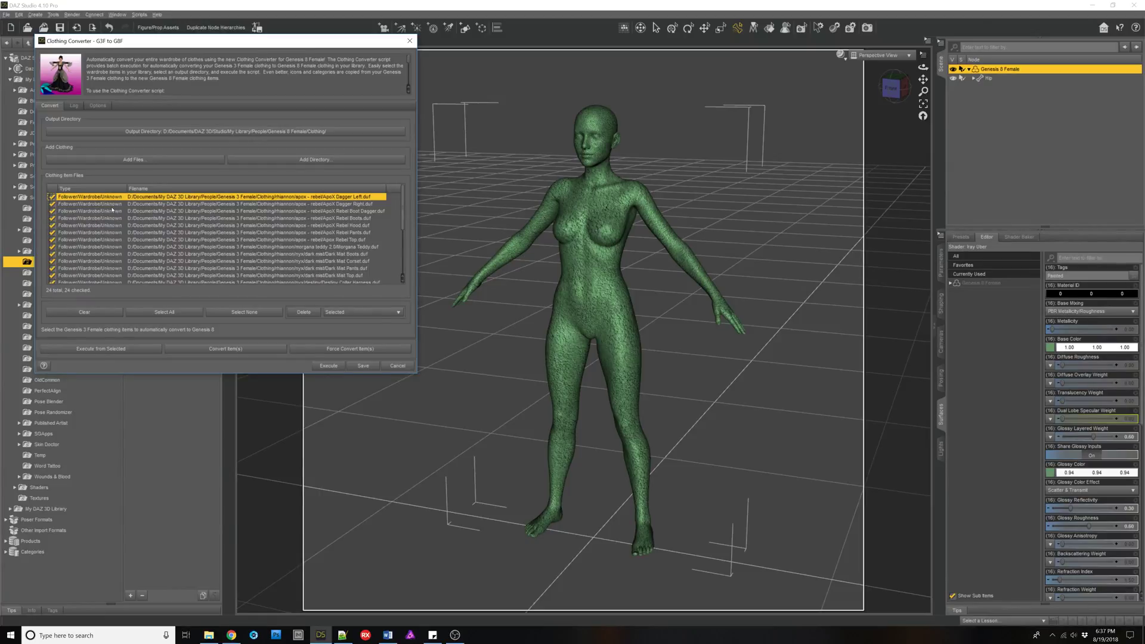
{"action": "scroll", "coordinate": [198, 236], "scroll_direction": "down", "scroll_amount": 4}
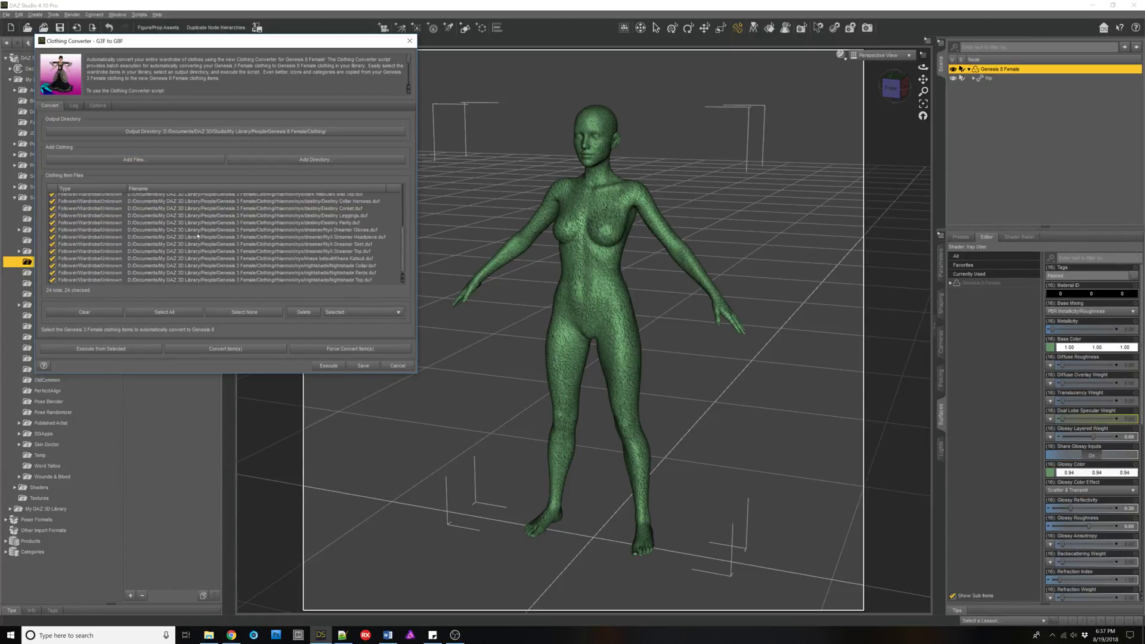
{"action": "key", "text": "Home"}
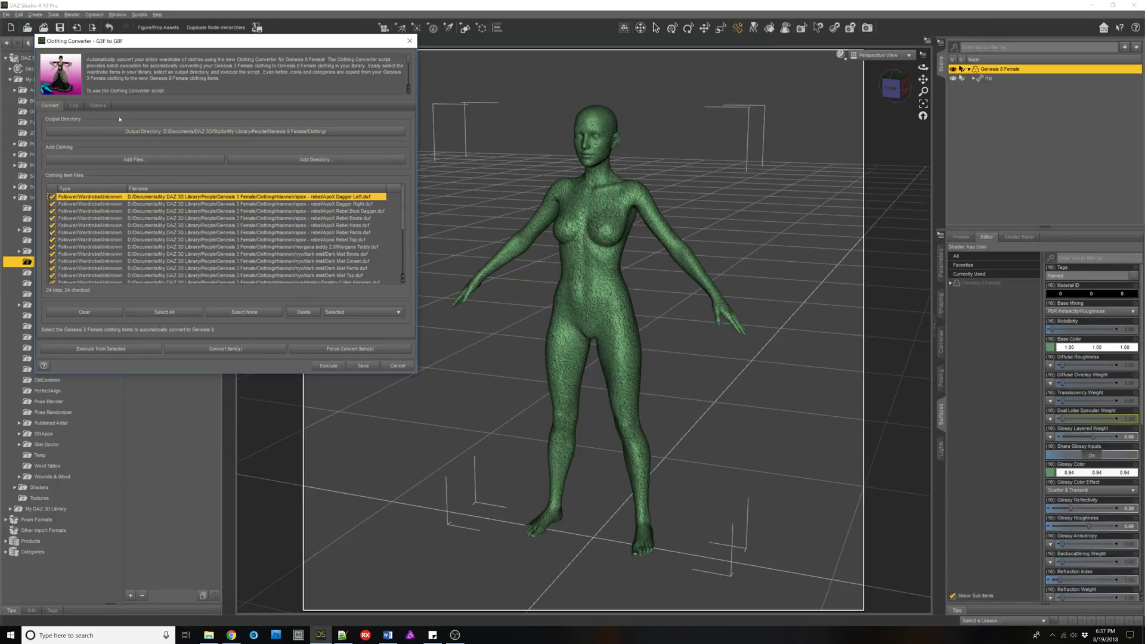
{"action": "left_click", "coordinate": [95, 105]}
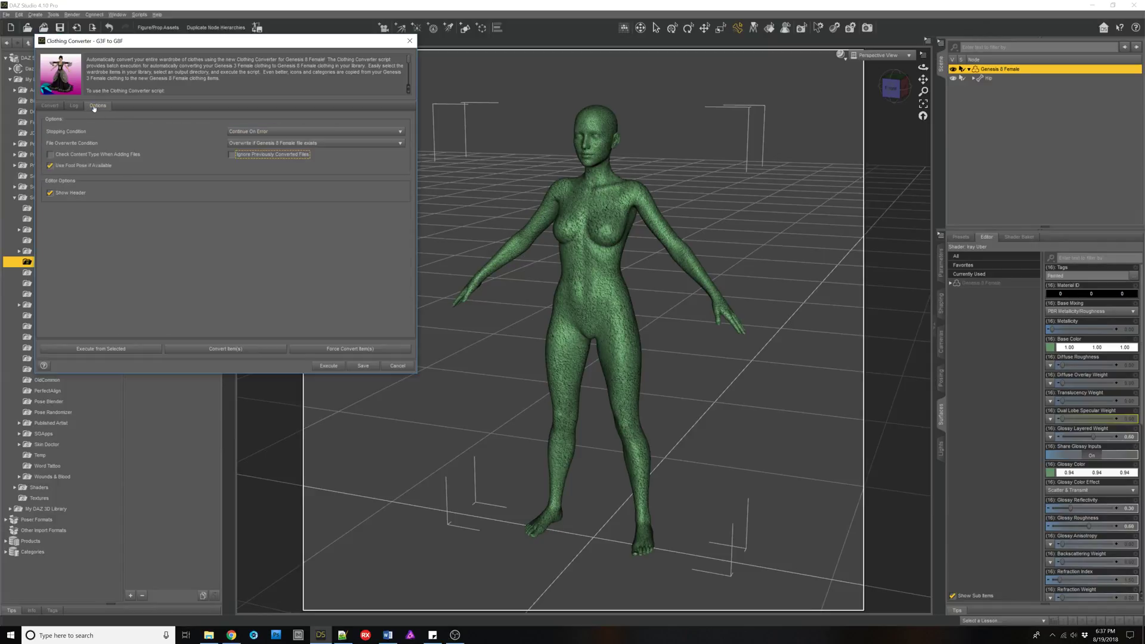
{"action": "left_click", "coordinate": [51, 106]}
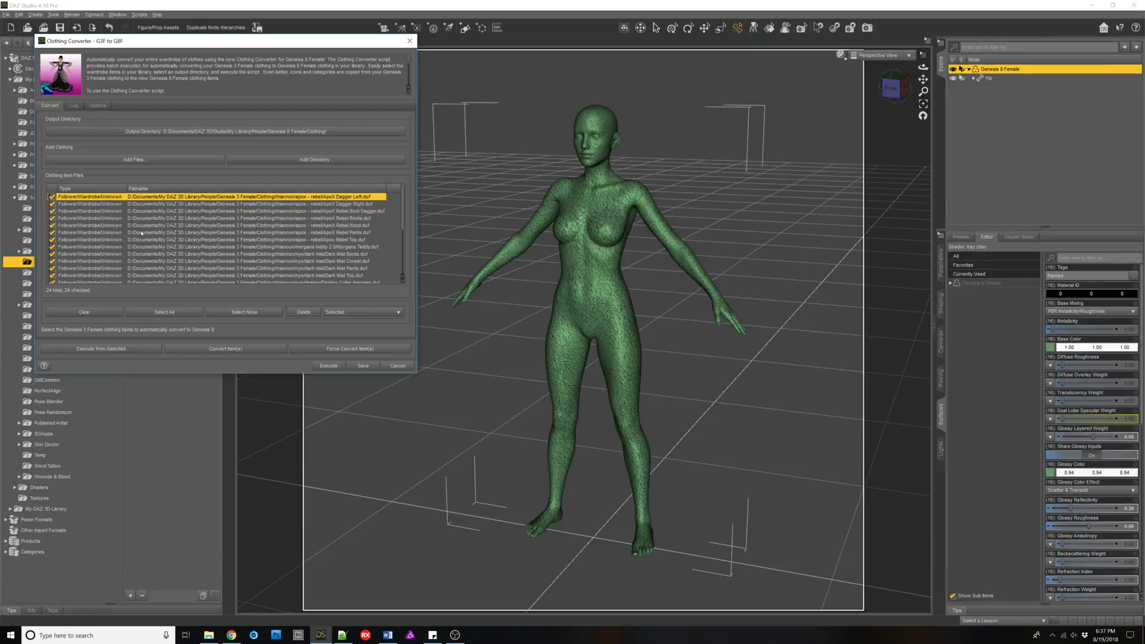
Step: Convert only the ApoX Rebel Pants, ApoX Rebel Top and Morgana Teddy entries and close the converter dialog
{"action": "left_click", "coordinate": [142, 232]}
{"action": "left_click", "coordinate": [147, 246], "text": "shift"}
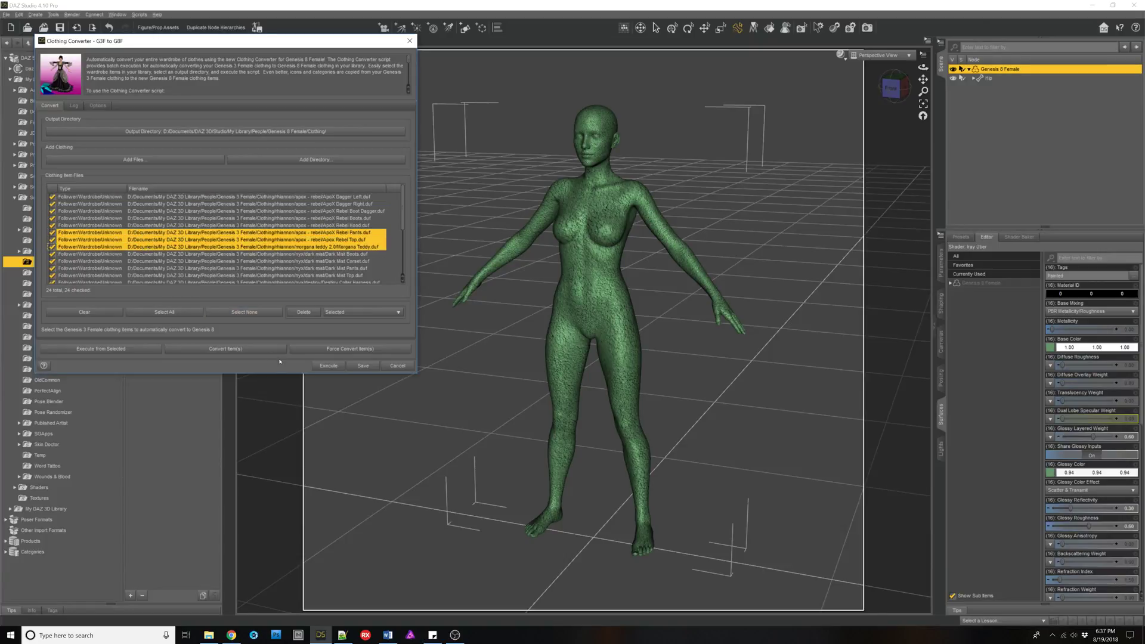
{"action": "left_click", "coordinate": [247, 352]}
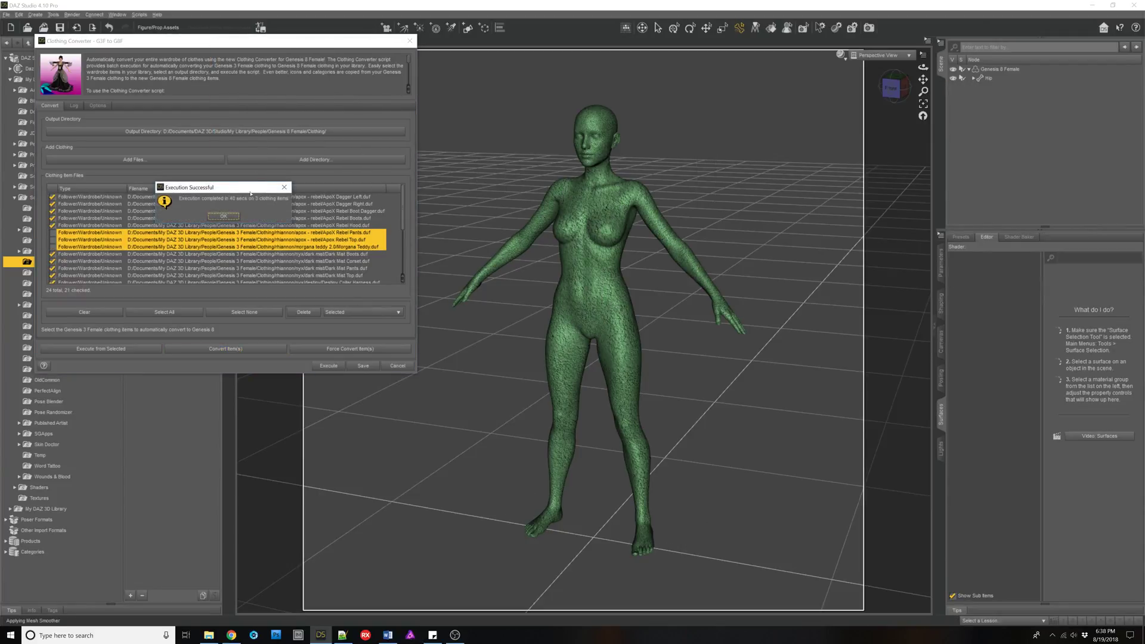
{"action": "left_click", "coordinate": [223, 218]}
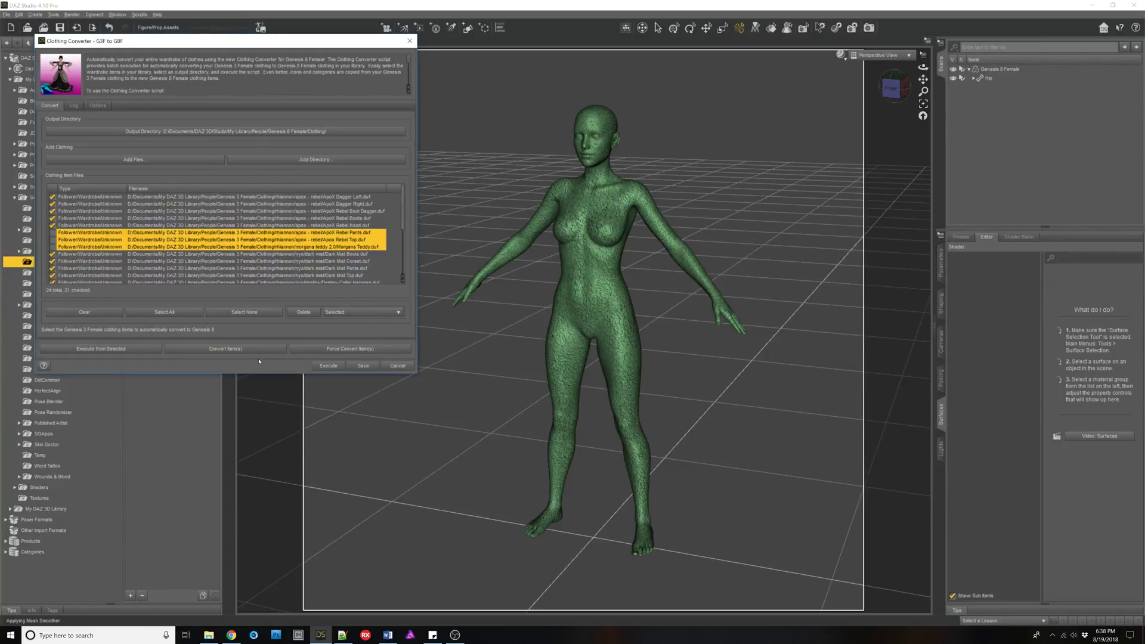
{"action": "left_click", "coordinate": [397, 365]}
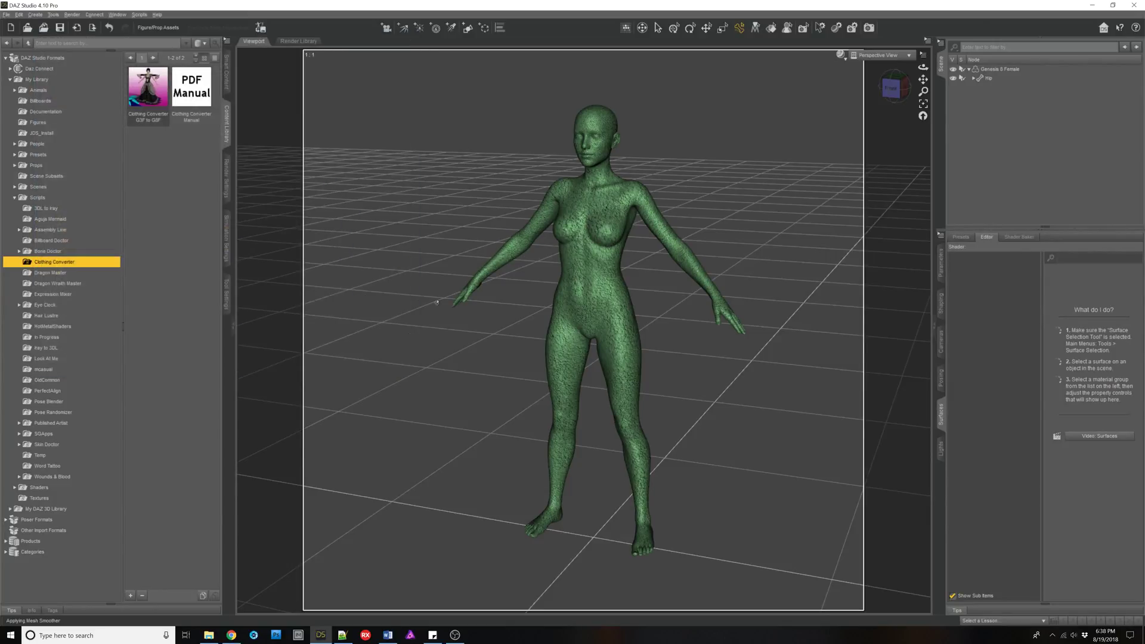
Step: Select the Genesis 8 Female figure and load the converted dark red item named Coat from the outerwear wardrobe files onto it
{"action": "left_click", "coordinate": [1006, 70]}
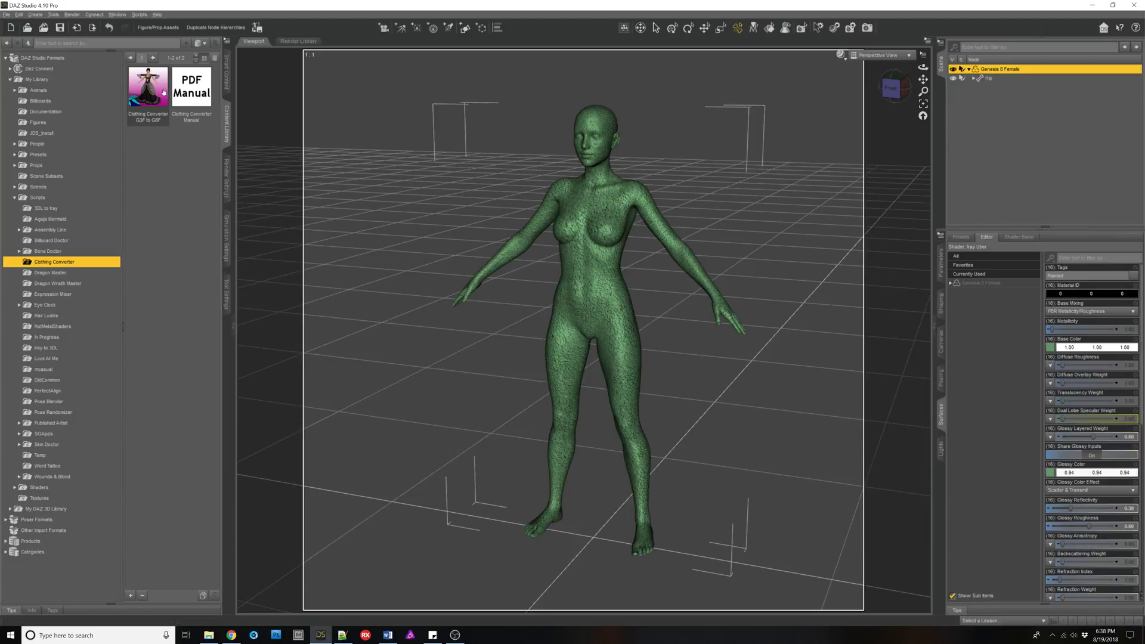
{"action": "left_click", "coordinate": [226, 74]}
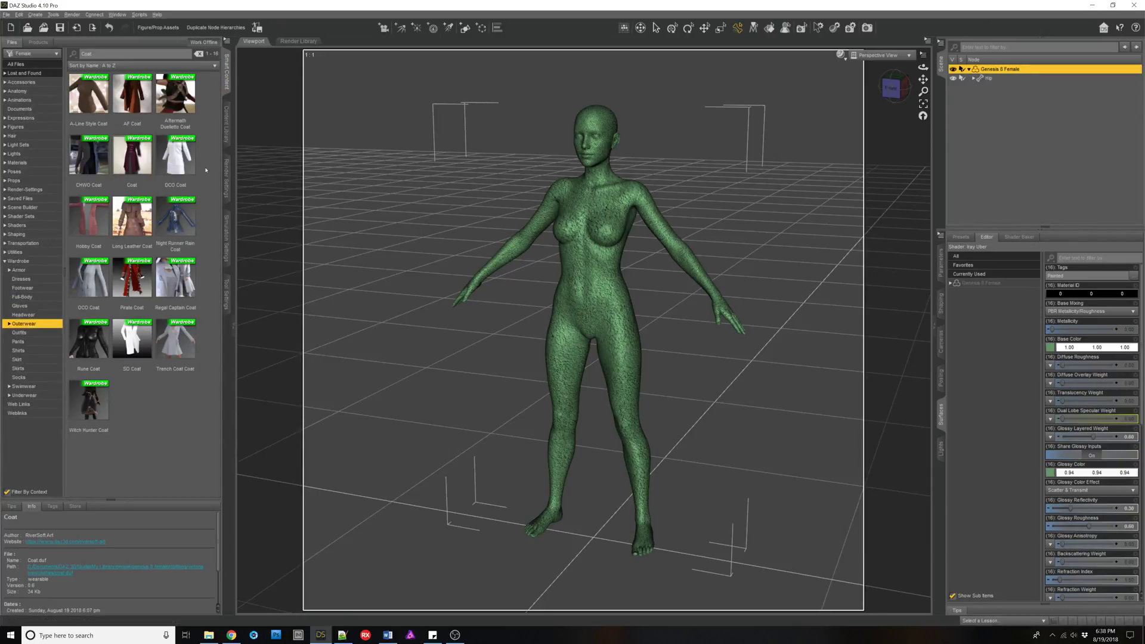
{"action": "mouse_move", "coordinate": [178, 252]}
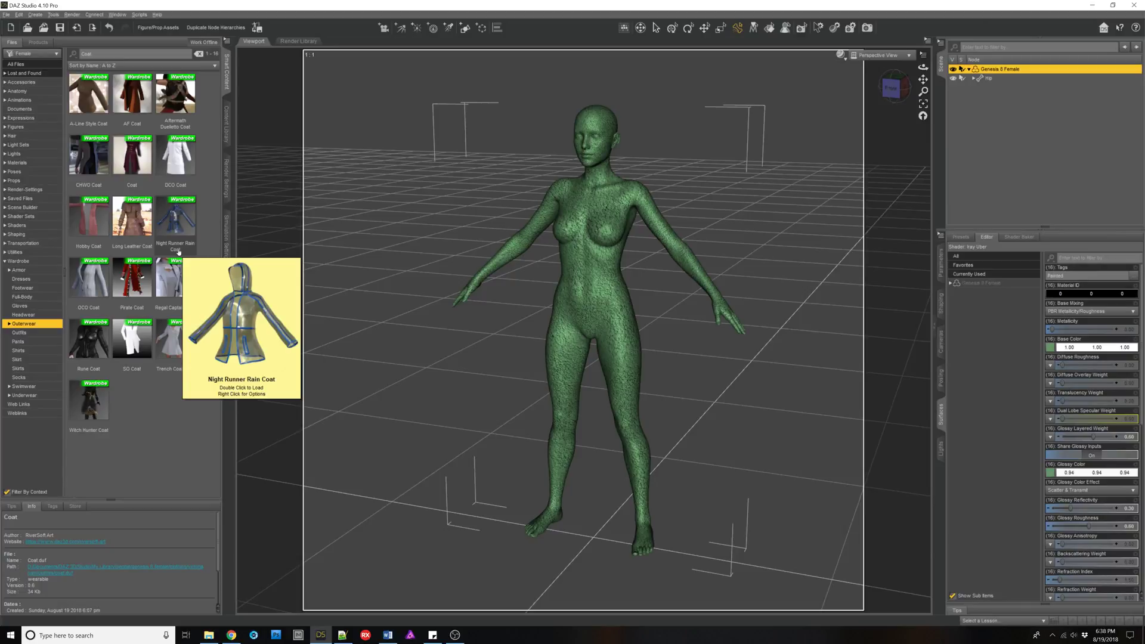
{"action": "mouse_move", "coordinate": [181, 175]}
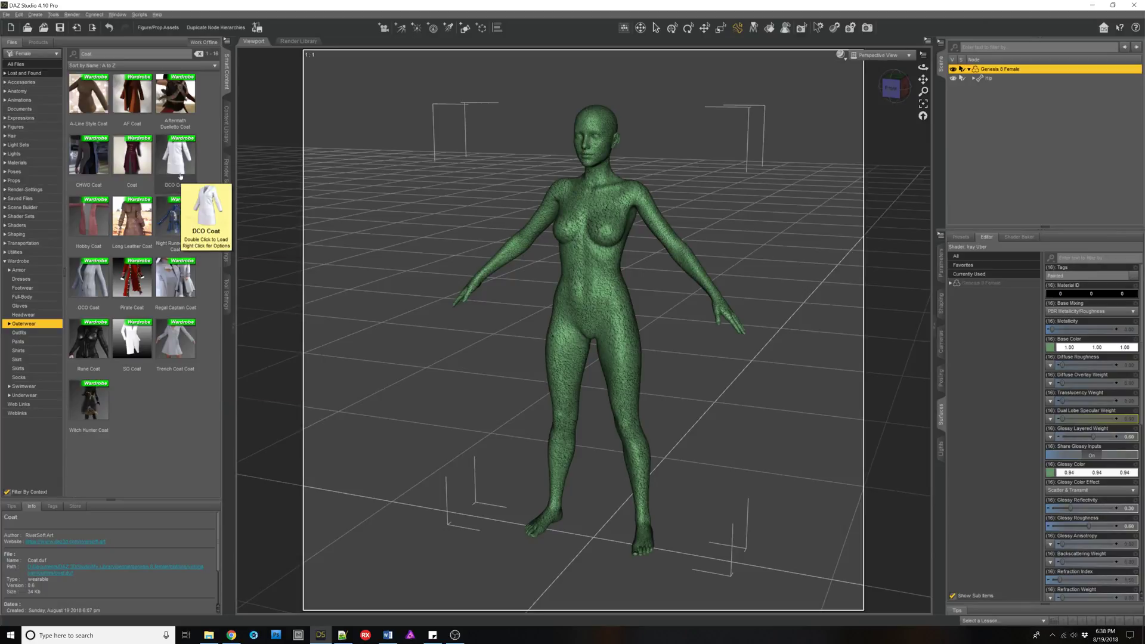
{"action": "left_click", "coordinate": [132, 154]}
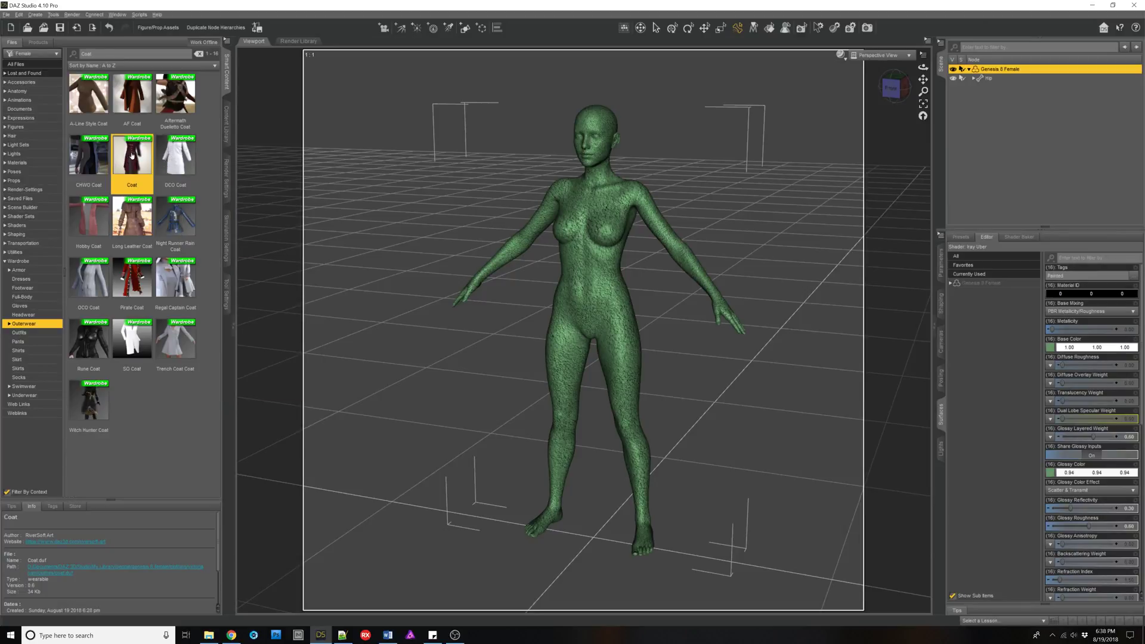
{"action": "double_click", "coordinate": [132, 157]}
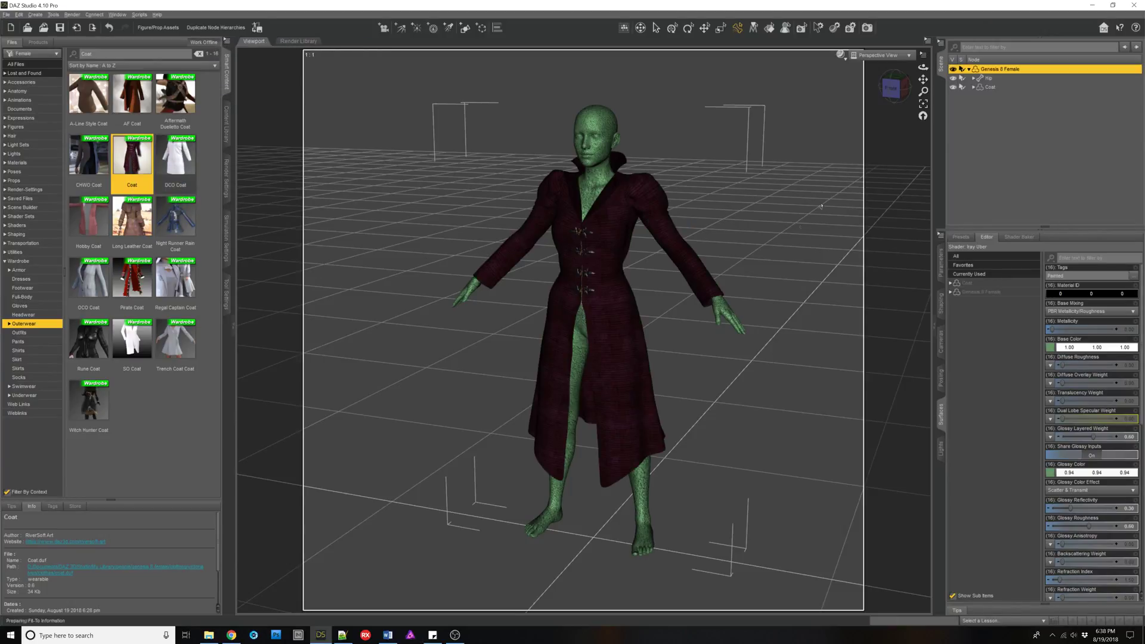
Step: Select the loaded coat, list its Iray materials without the keyword filter, and apply the dark, trimmed 01 Coat preset
{"action": "left_click", "coordinate": [987, 87]}
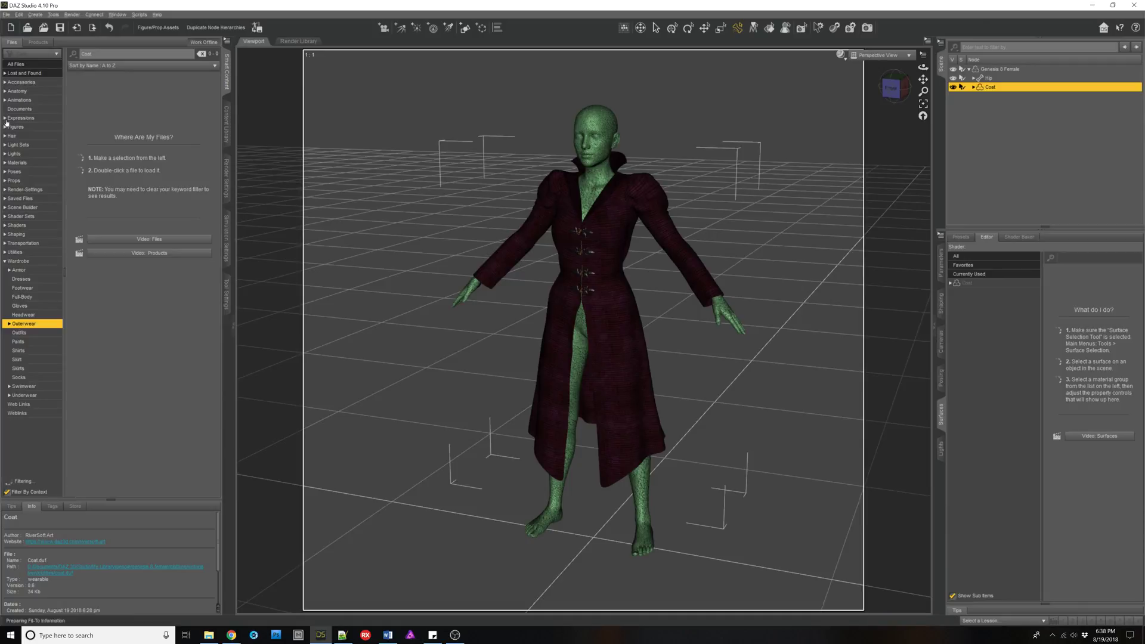
{"action": "left_click", "coordinate": [5, 99]}
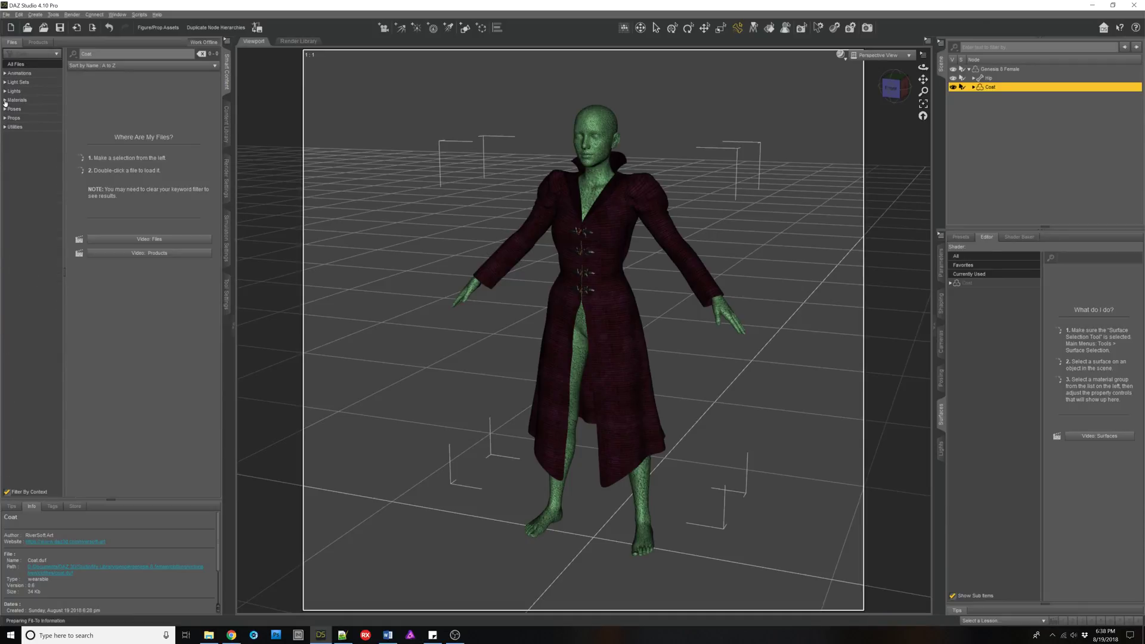
{"action": "left_click", "coordinate": [17, 109]}
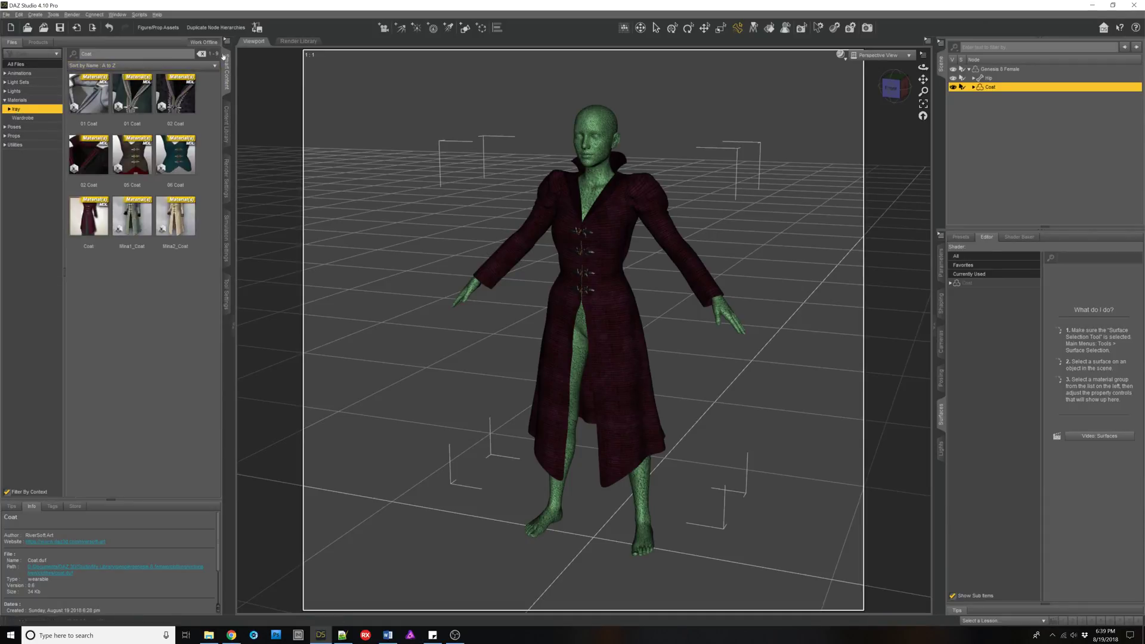
{"action": "left_click", "coordinate": [202, 53]}
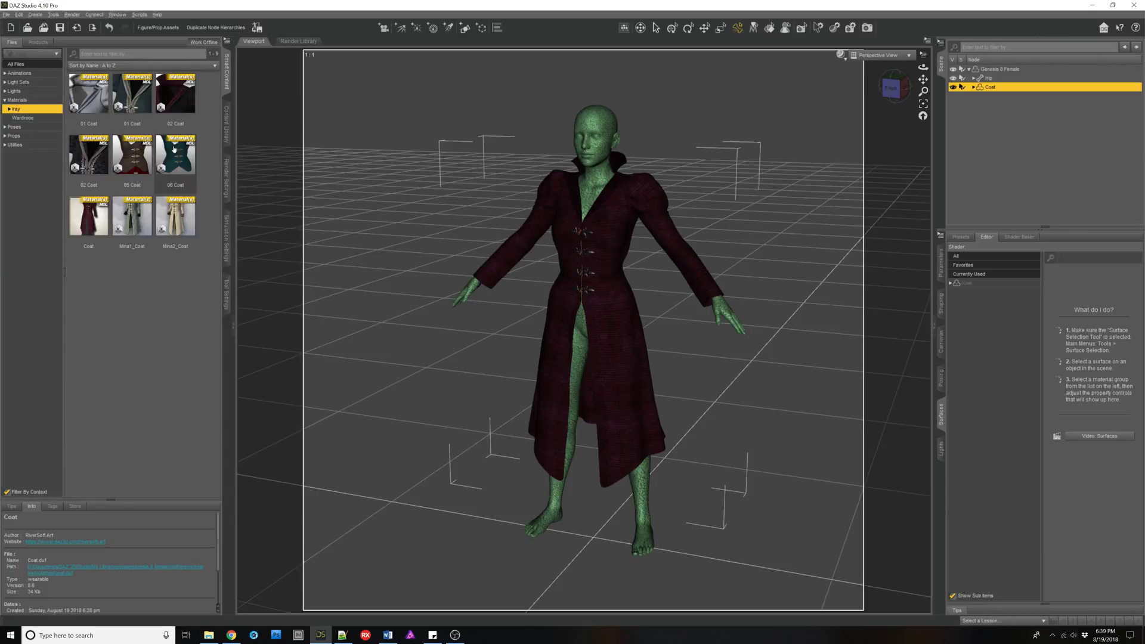
{"action": "left_click", "coordinate": [134, 108]}
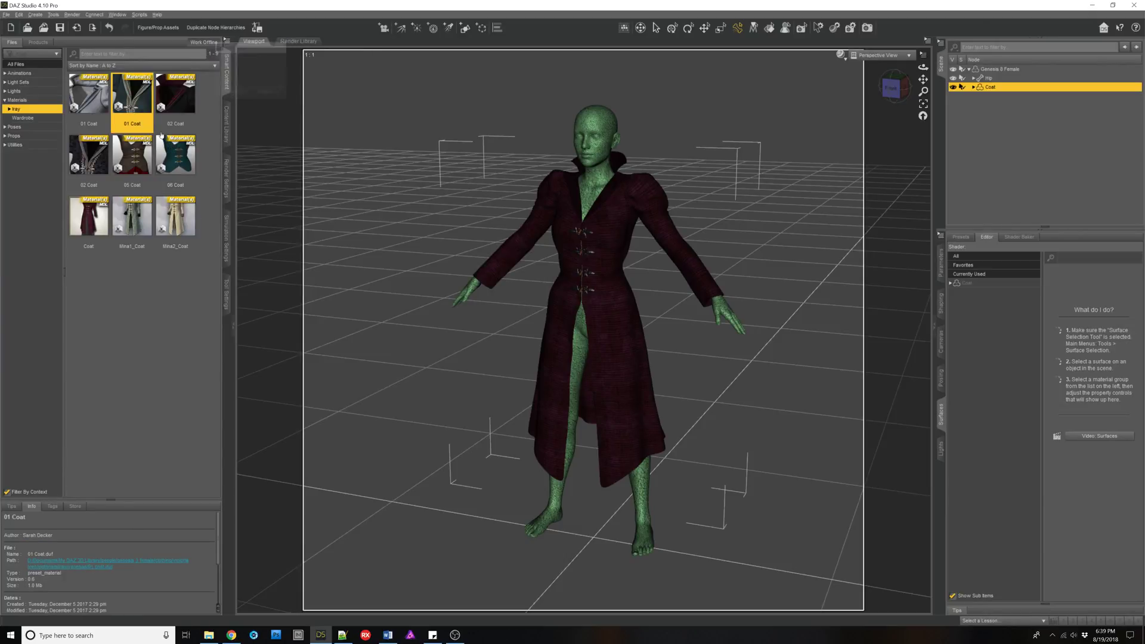
{"action": "left_click", "coordinate": [289, 235]}
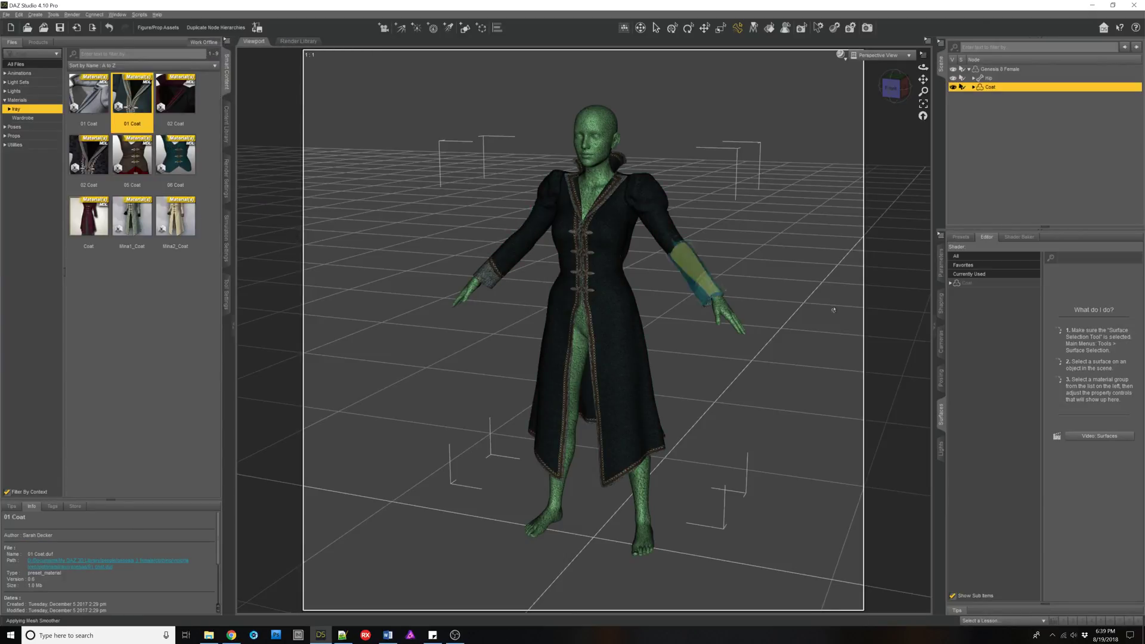
Step: Test the coat's morphs by lowering AdjHips, setting BLBottomOut to 100%, and raising BackBottomOut
{"action": "left_click", "coordinate": [942, 274]}
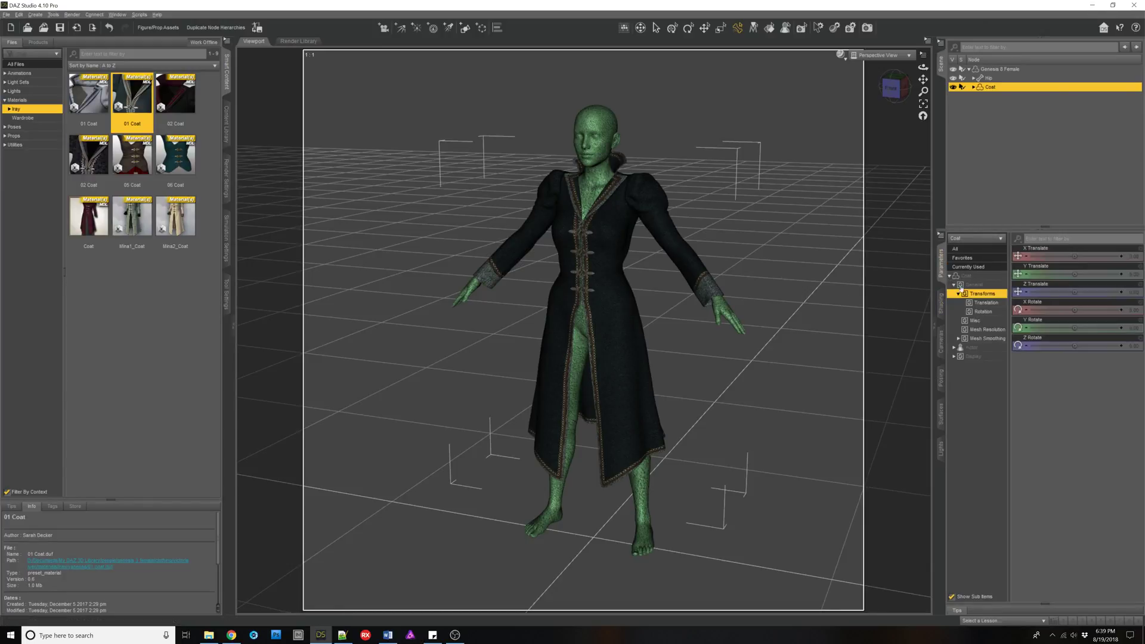
{"action": "left_click", "coordinate": [972, 275]}
{"action": "scroll", "coordinate": [1063, 459], "scroll_direction": "down", "scroll_amount": 10}
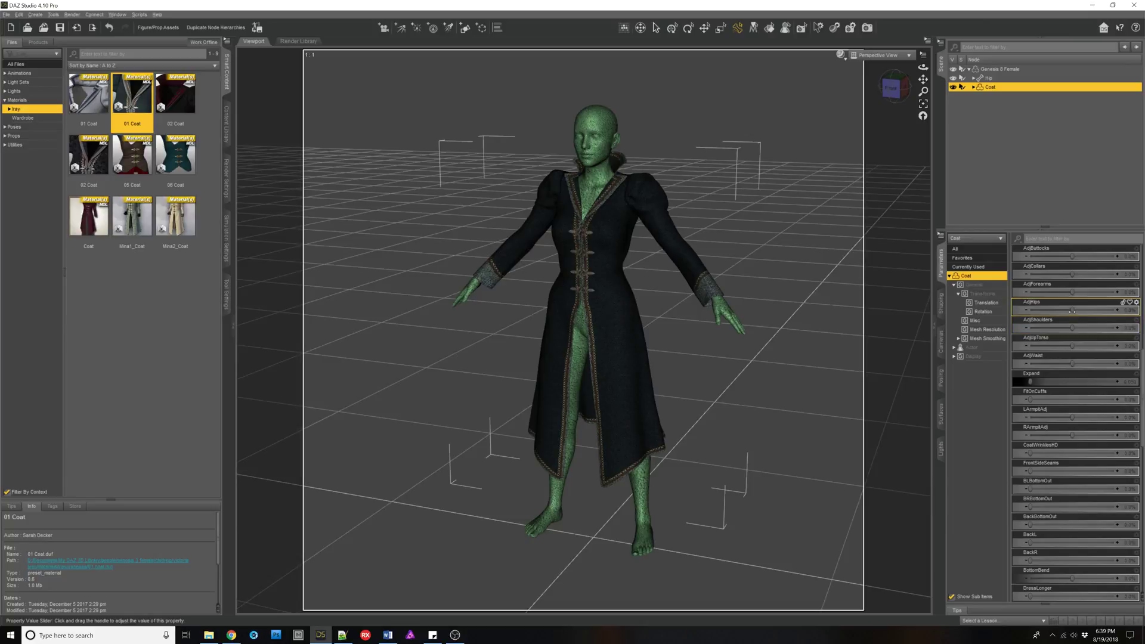
{"action": "left_click_drag", "start_coordinate": [1073, 311], "coordinate": [1055, 311]}
{"action": "scroll", "coordinate": [1049, 403], "scroll_direction": "down", "scroll_amount": 3}
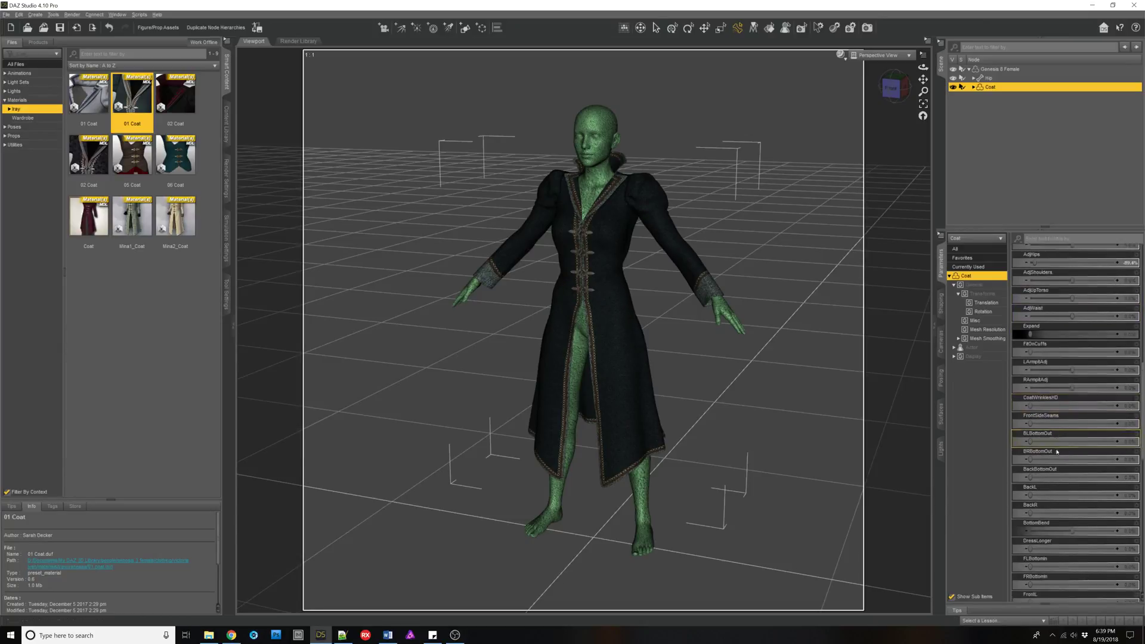
{"action": "left_click_drag", "start_coordinate": [1047, 381], "coordinate": [1121, 382]}
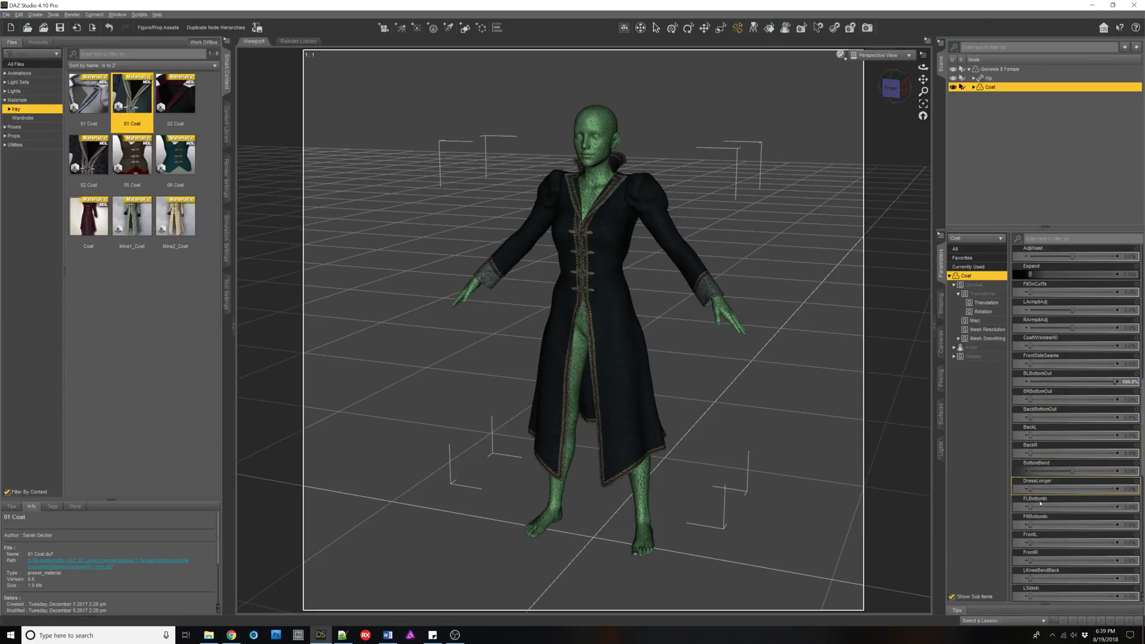
{"action": "left_click_drag", "start_coordinate": [1040, 417], "coordinate": [1120, 418]}
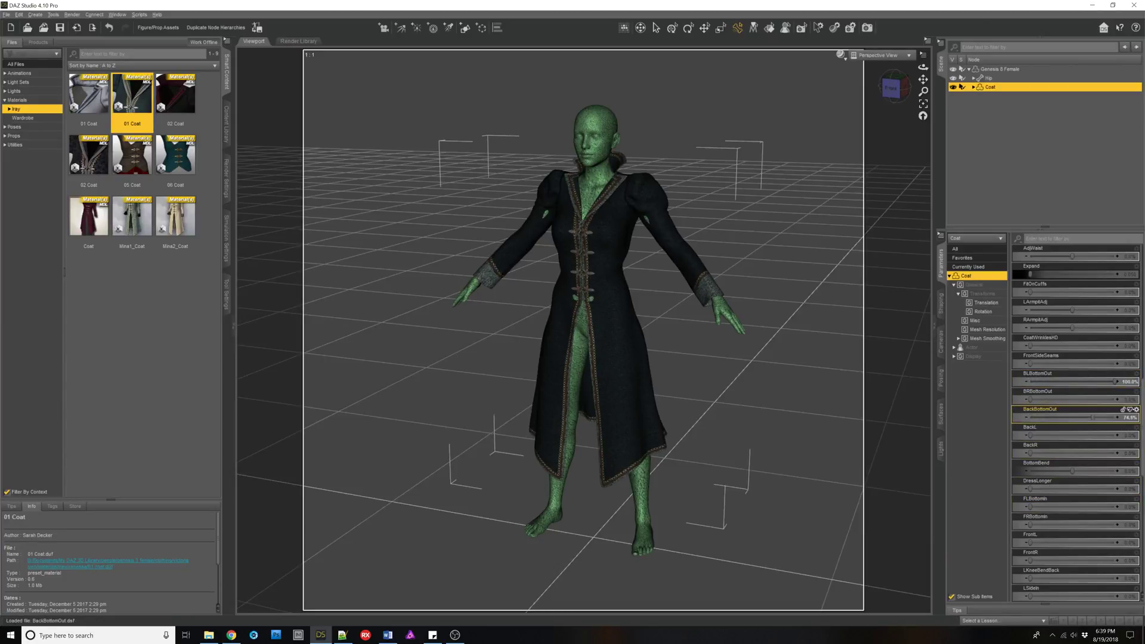